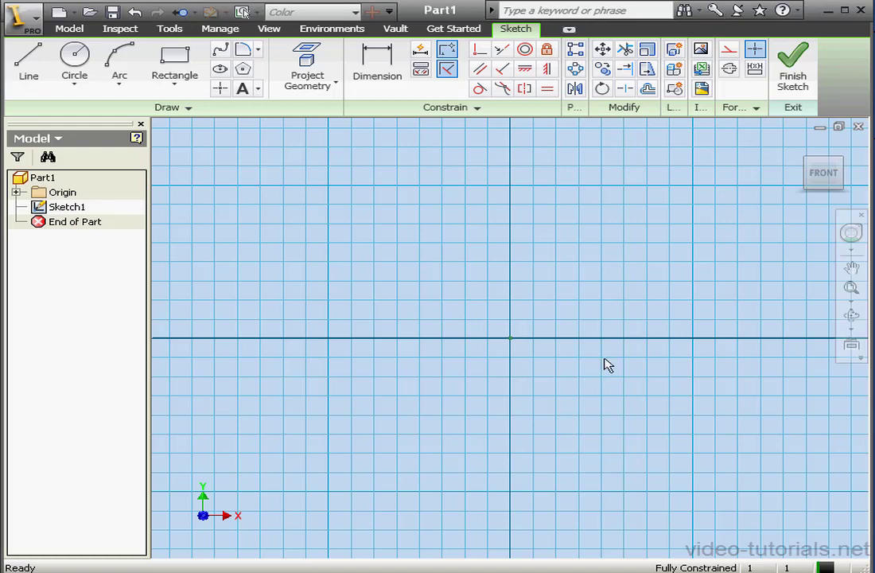
Draw a tall rectangle in Sketch1 from the origin up and to the left.
{"action": "scroll", "coordinate": [607, 364], "scroll_direction": "down", "scroll_amount": 4}
{"action": "mouse_move", "coordinate": [594, 353]}
{"action": "middle_mouse_down"}
{"action": "mouse_move", "coordinate": [539, 381]}
{"action": "mouse_move", "coordinate": [506, 416]}
{"action": "middle_mouse_up"}
{"action": "left_click", "coordinate": [183, 67]}
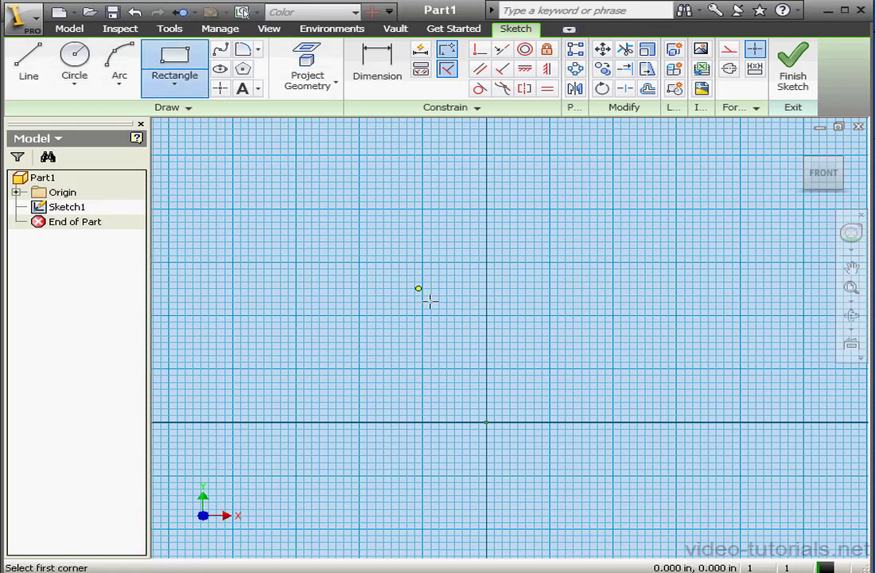
{"action": "left_click", "coordinate": [487, 421]}
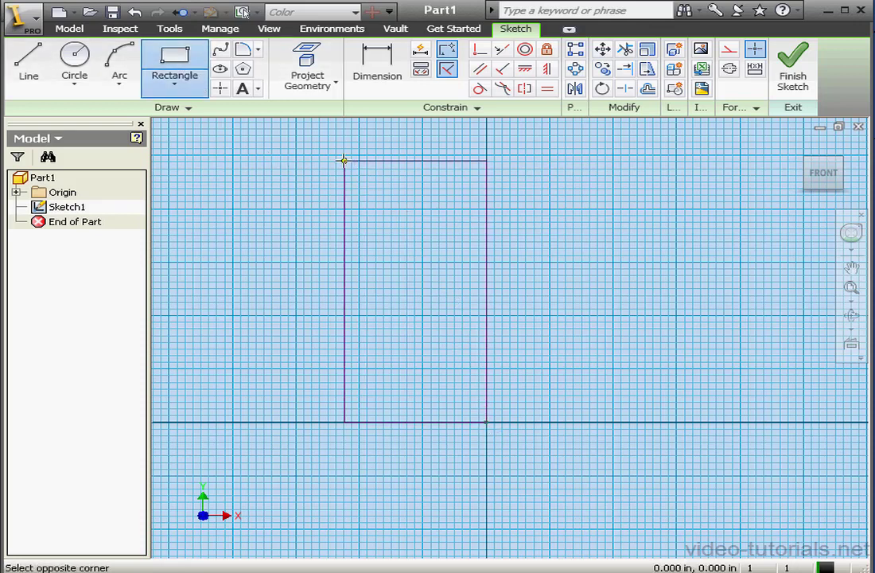
{"action": "left_click", "coordinate": [346, 153]}
{"action": "right_click", "coordinate": [390, 185]}
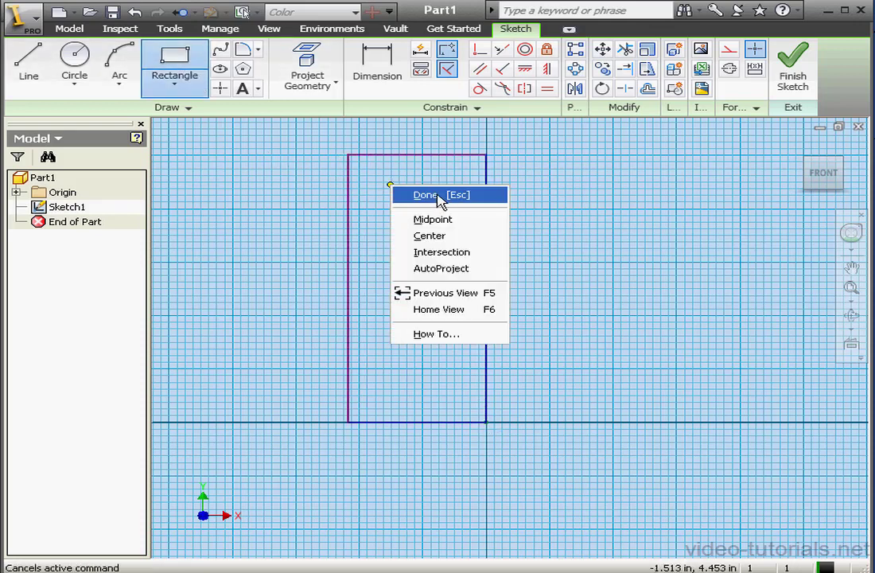
{"action": "left_click", "coordinate": [429, 194]}
{"action": "left_click", "coordinate": [383, 60]}
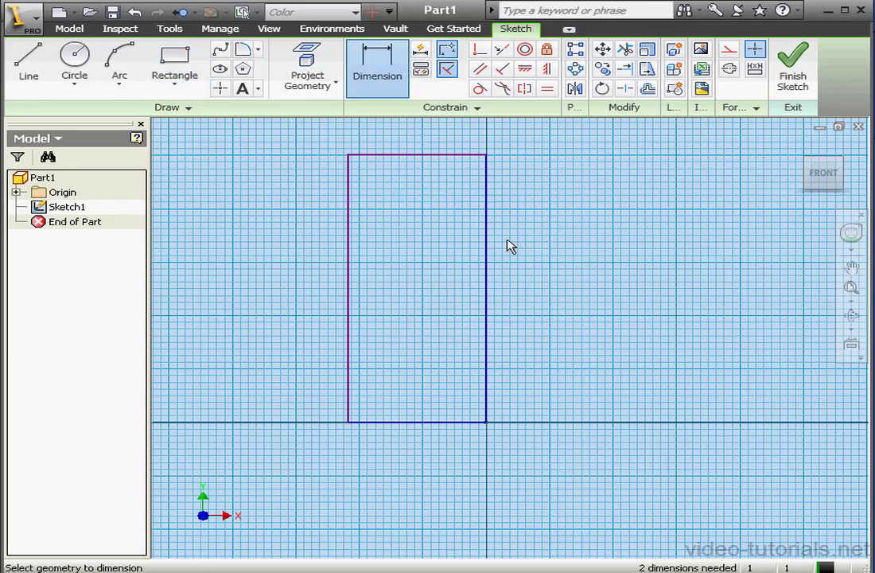
Dimension the rectangle's right edge to 8 in and its bottom edge to 2 in.
{"action": "left_click", "coordinate": [487, 248]}
{"action": "left_click", "coordinate": [576, 244]}
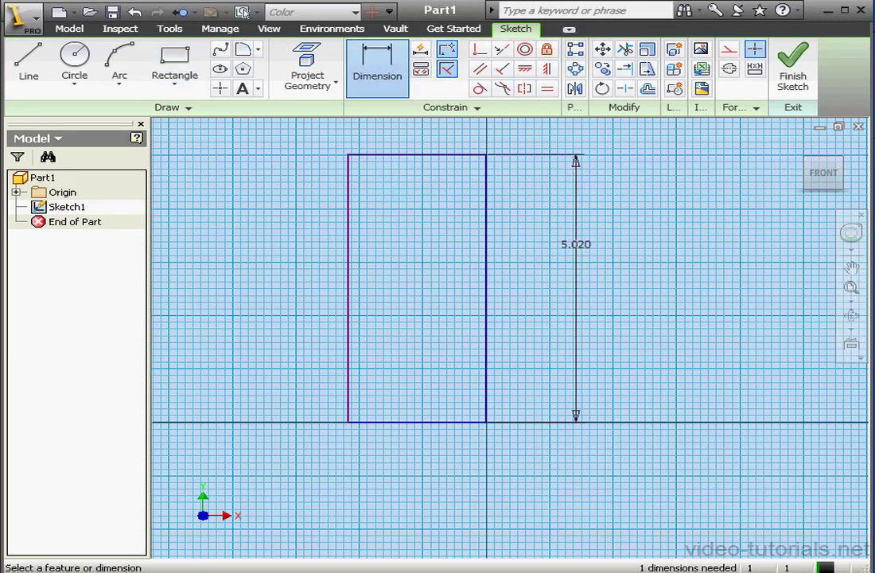
{"action": "left_click_drag", "start_coordinate": [299, 282], "coordinate": [469, 281]}
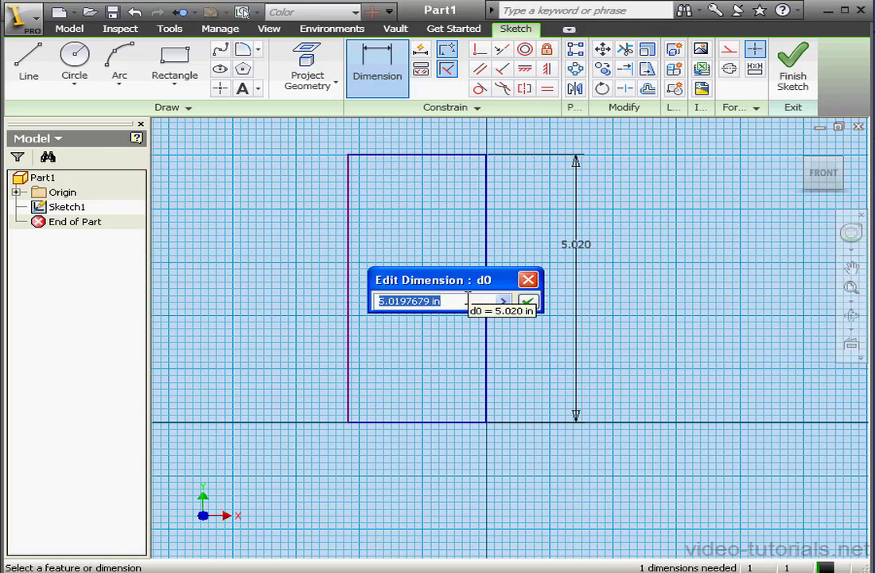
{"action": "type", "text": "8"}
{"action": "left_click", "coordinate": [527, 301]}
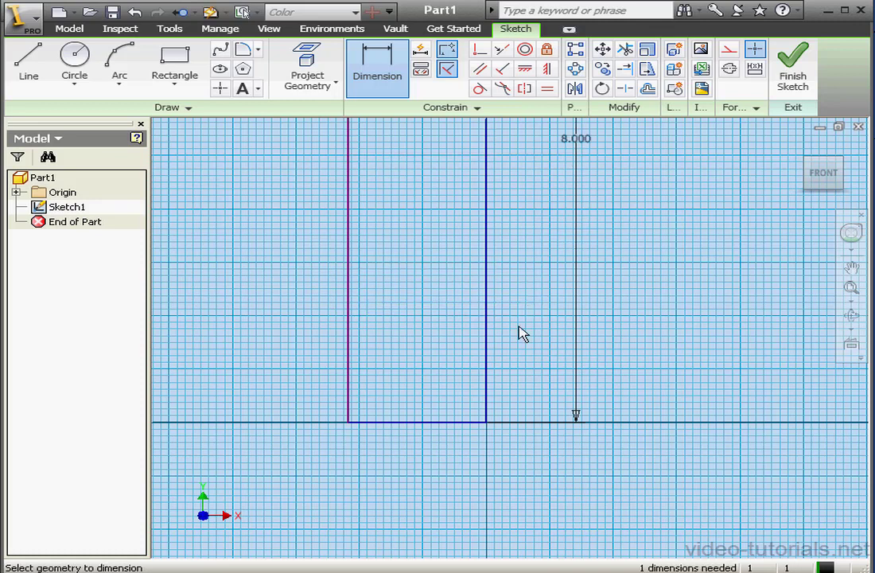
{"action": "left_click", "coordinate": [428, 422]}
{"action": "left_click", "coordinate": [426, 466]}
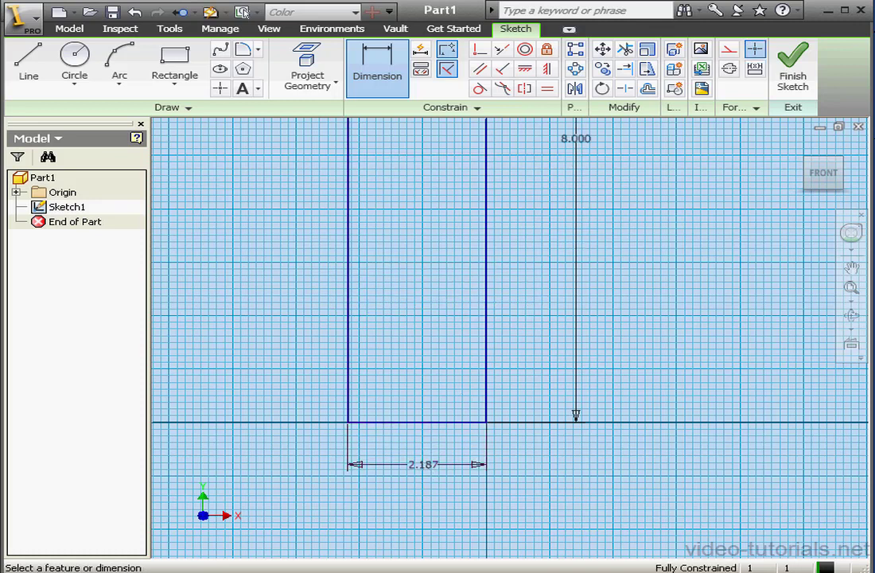
{"action": "type", "text": "2"}
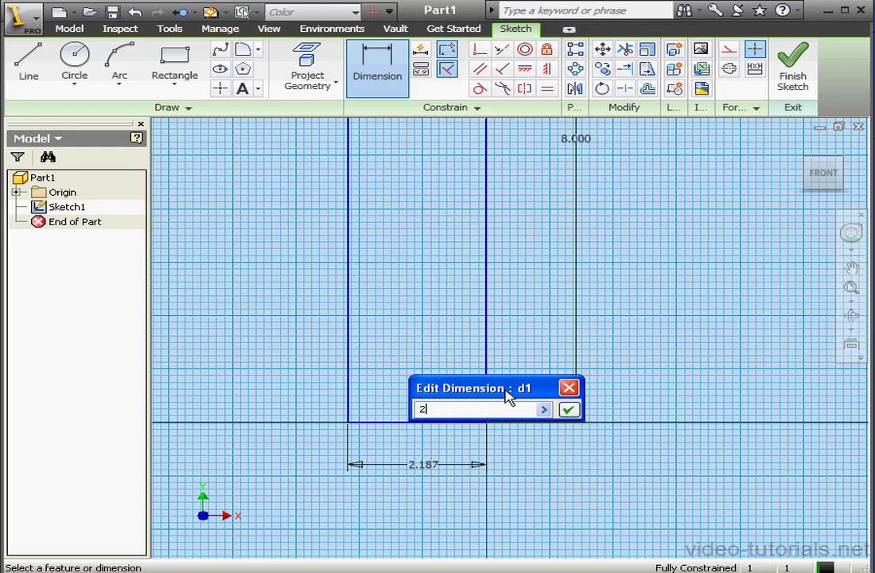
{"action": "left_click", "coordinate": [569, 409]}
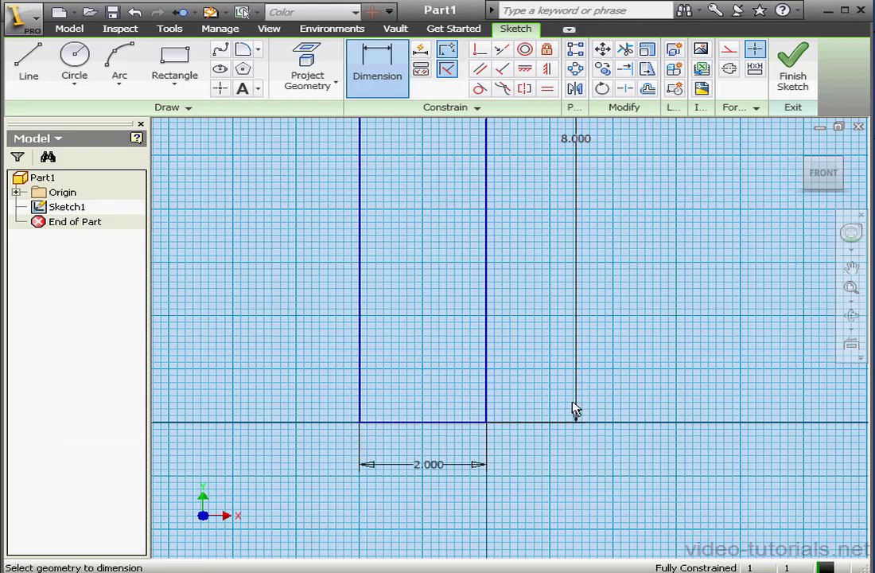
{"action": "left_click", "coordinate": [793, 70]}
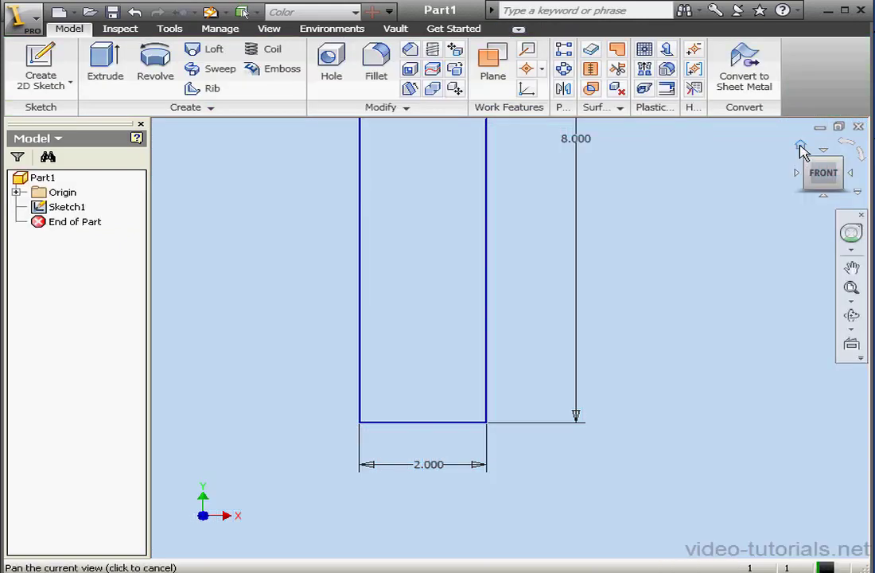
Create a 3D sketch that includes the rectangle's top and bottom edges.
{"action": "left_click", "coordinate": [798, 152]}
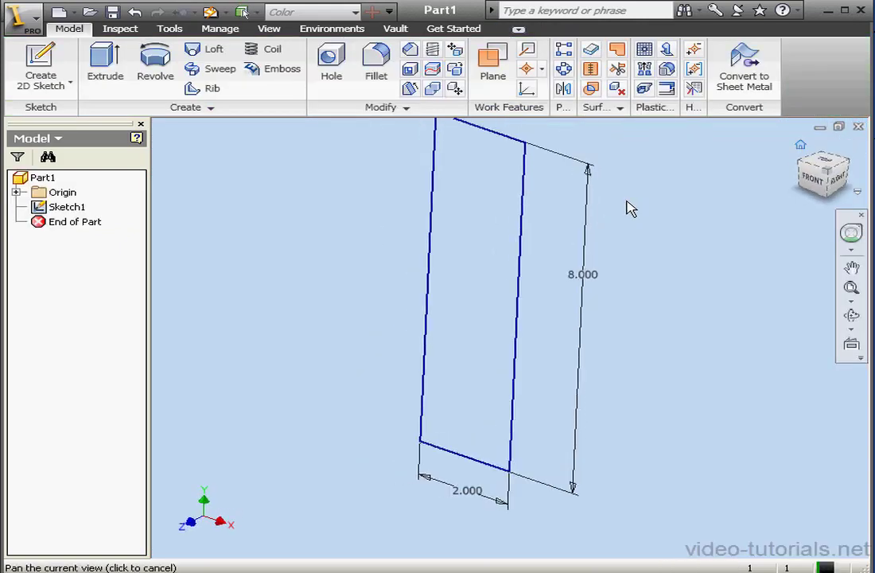
{"action": "left_click", "coordinate": [70, 84]}
{"action": "left_click", "coordinate": [101, 155]}
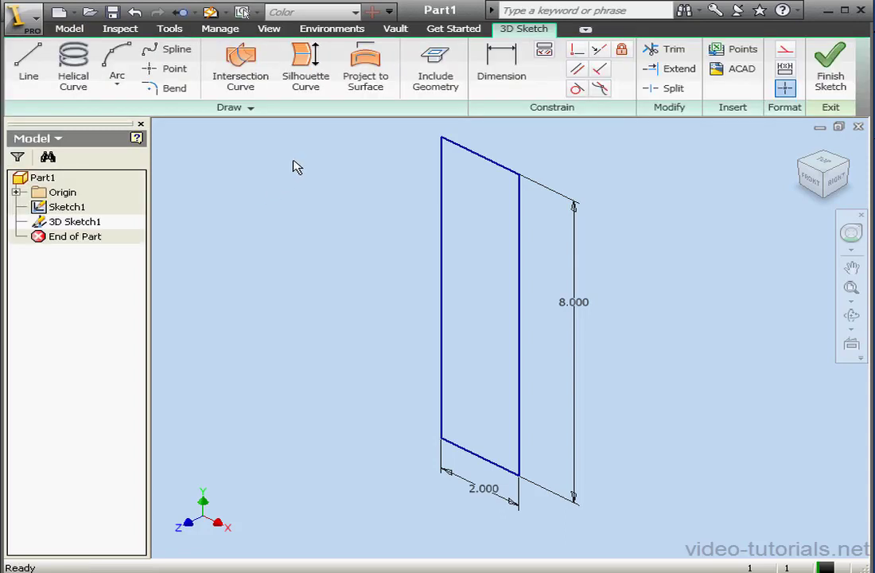
{"action": "left_click", "coordinate": [434, 80]}
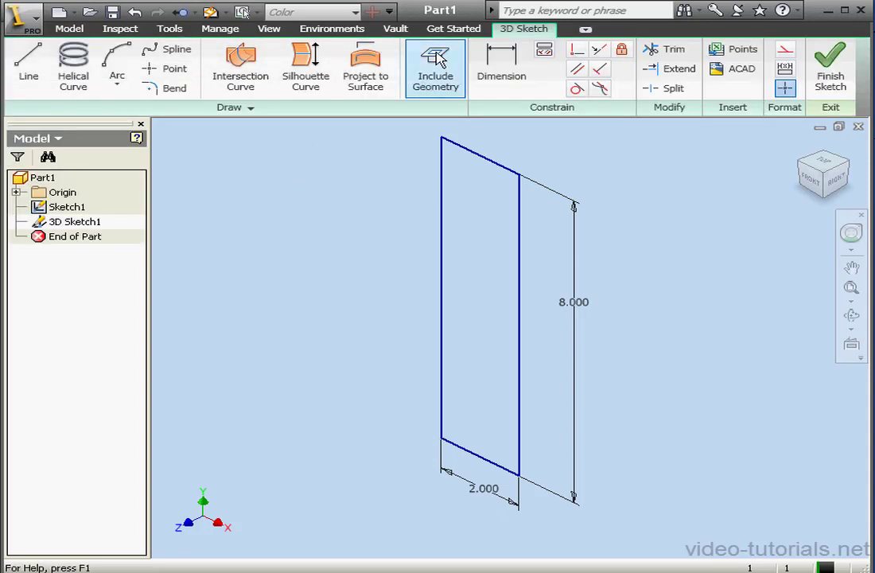
{"action": "left_click", "coordinate": [495, 164]}
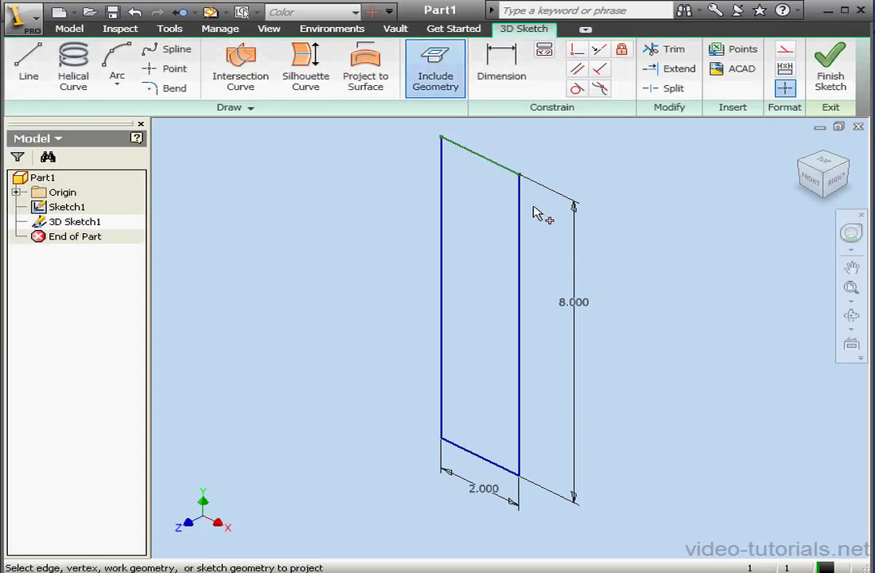
{"action": "left_click", "coordinate": [489, 462]}
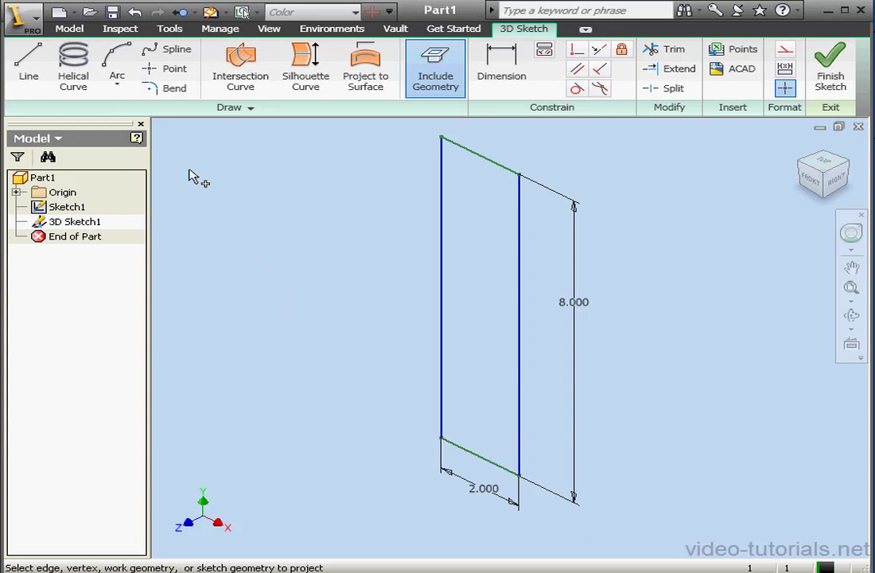
{"action": "left_click", "coordinate": [73, 73]}
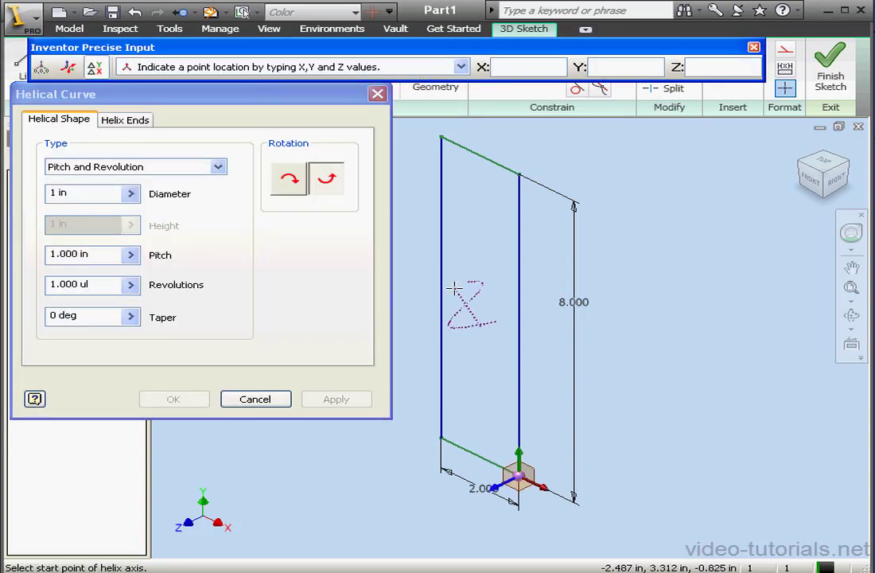
Set the helix axis from the top edge to the bottom edge, starting at the bottom-left.
{"action": "middle_click_drag", "start_coordinate": [460, 295], "coordinate": [569, 292]}
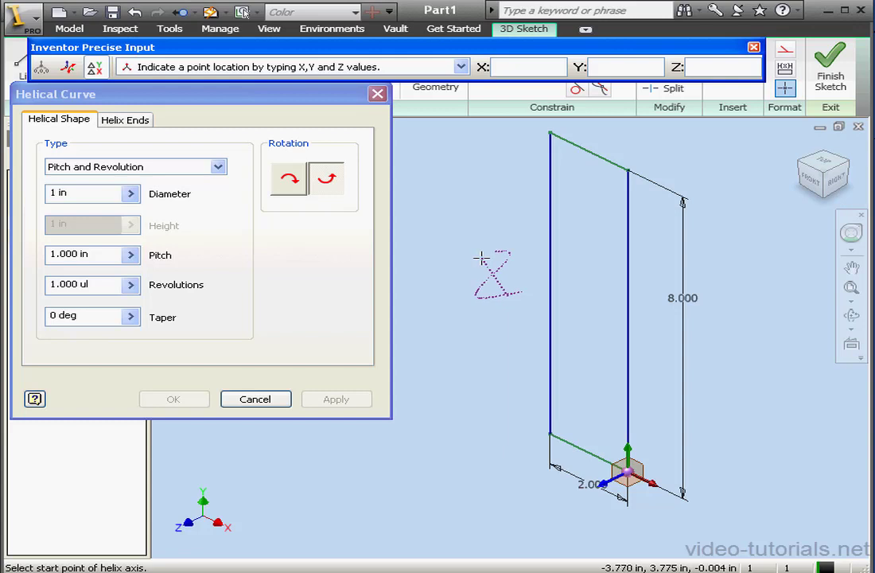
{"action": "left_click", "coordinate": [587, 150]}
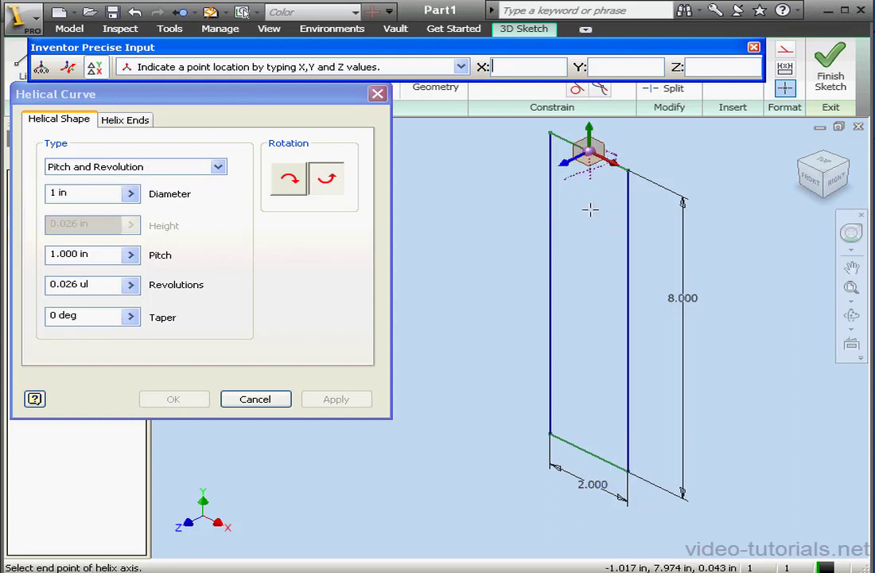
{"action": "left_click", "coordinate": [587, 451]}
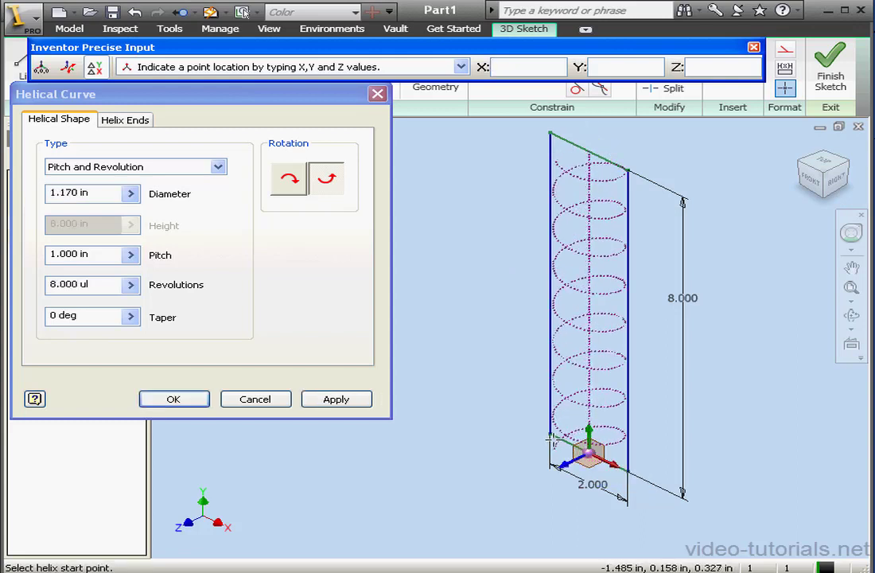
{"action": "left_click", "coordinate": [549, 435]}
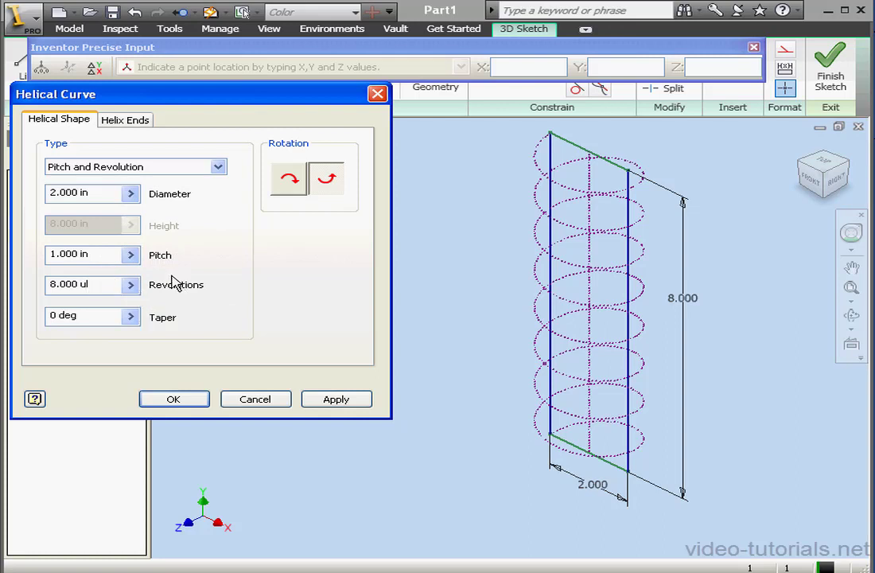
{"action": "left_click_drag", "start_coordinate": [100, 285], "coordinate": [55, 286]}
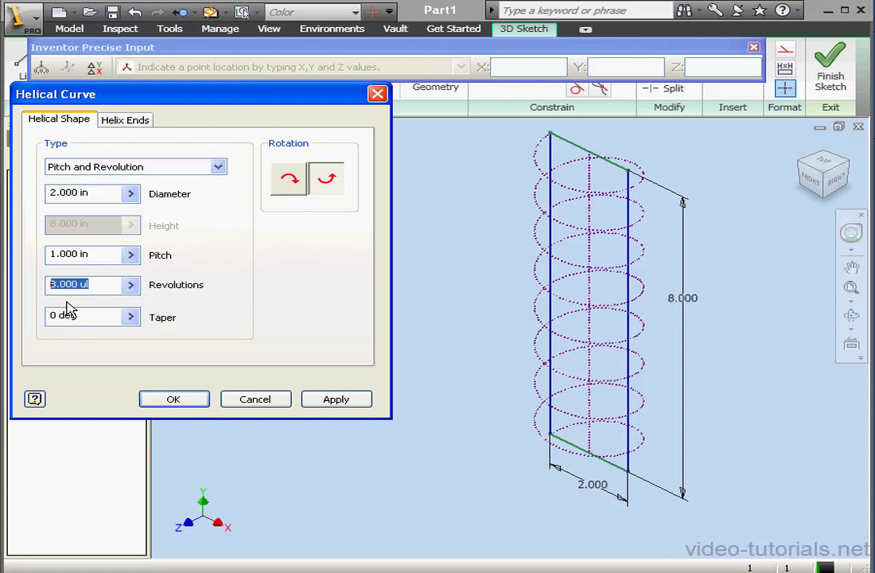
{"action": "type", "text": "1"}
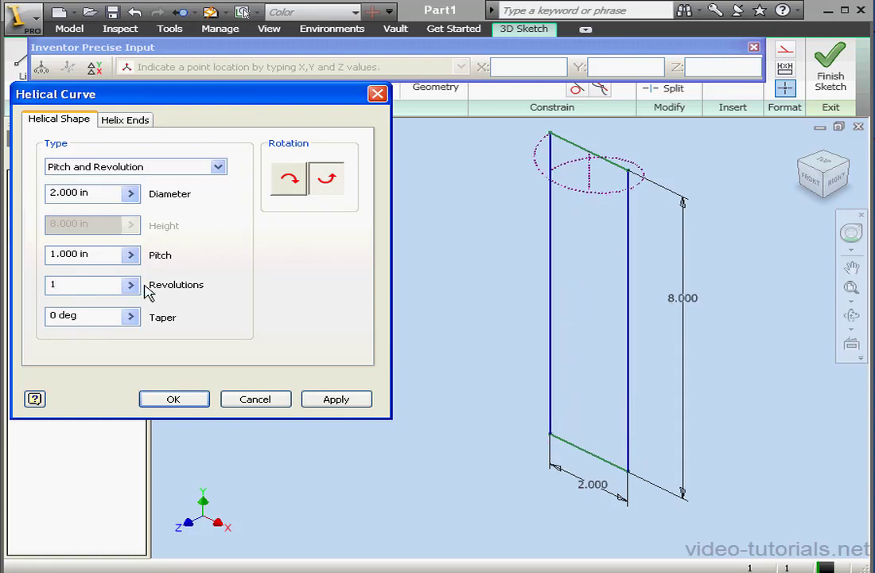
{"action": "left_click_drag", "start_coordinate": [101, 255], "coordinate": [37, 261]}
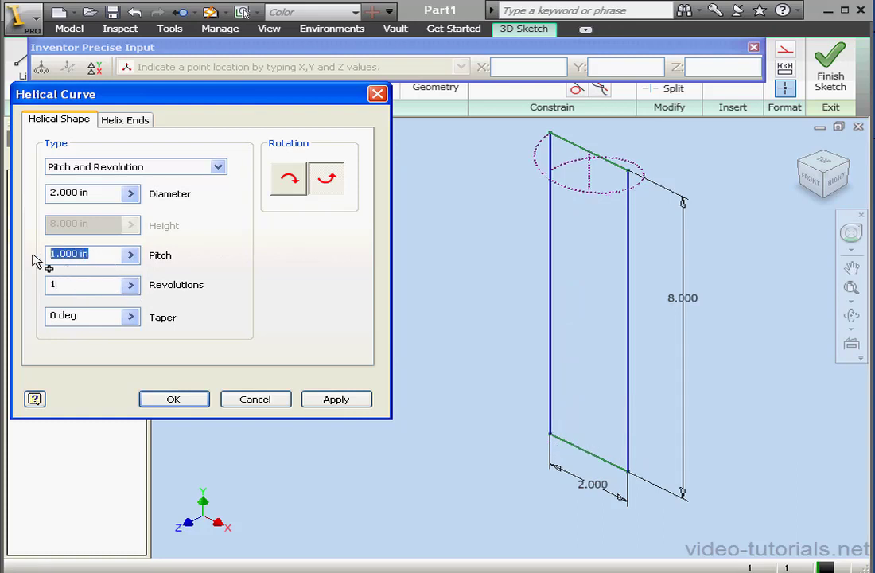
{"action": "type", "text": "8"}
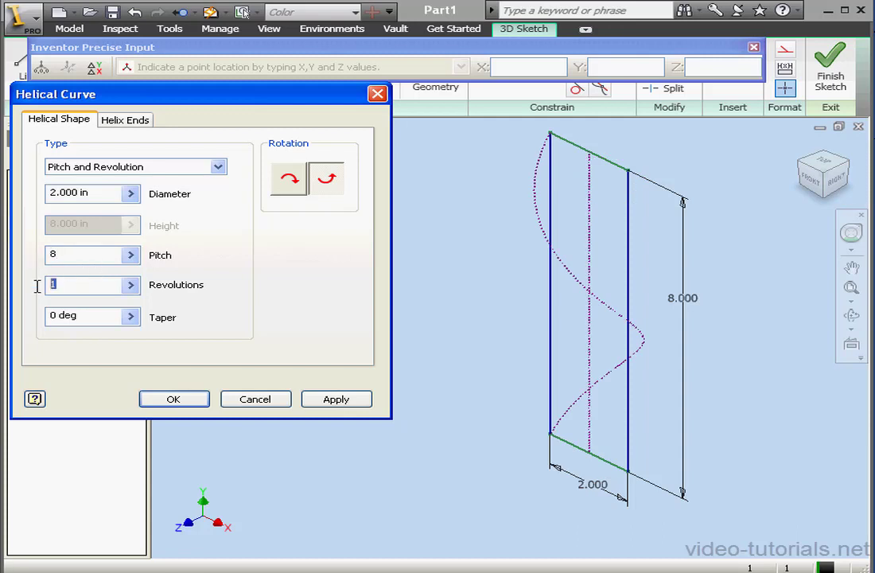
{"action": "type", "text": "8"}
{"action": "left_click_drag", "start_coordinate": [78, 257], "coordinate": [33, 260]}
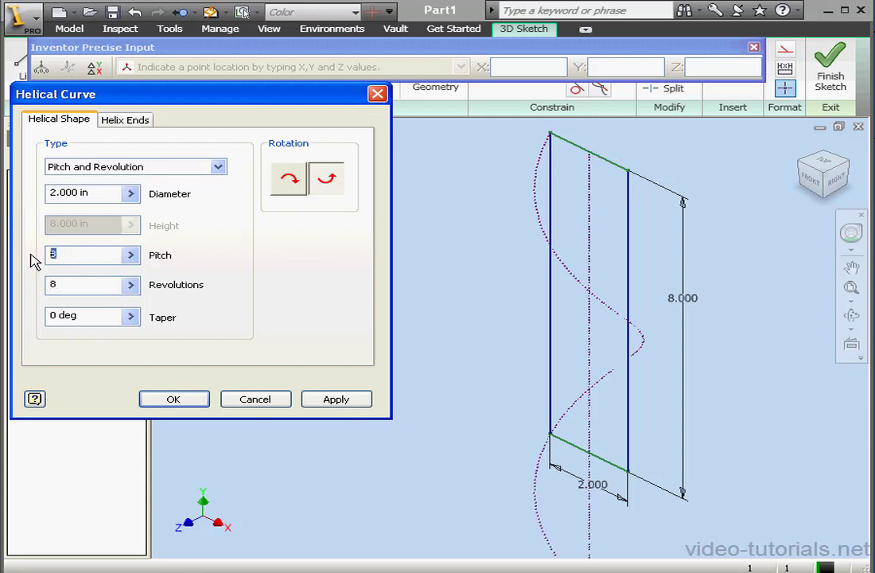
{"action": "type", "text": "1"}
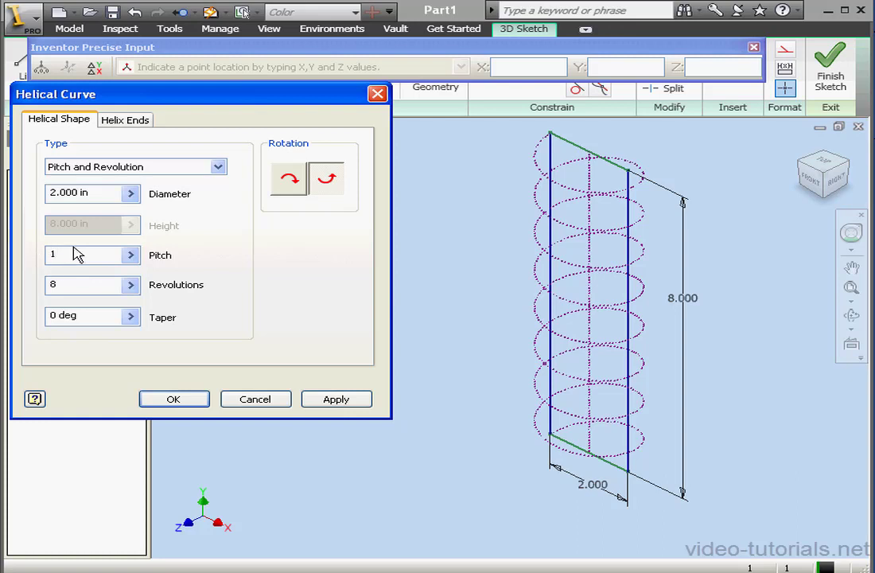
Try other helix types, settling on Pitch and Revolution with pitch 1 and 8 revolutions.
{"action": "left_click", "coordinate": [217, 168]}
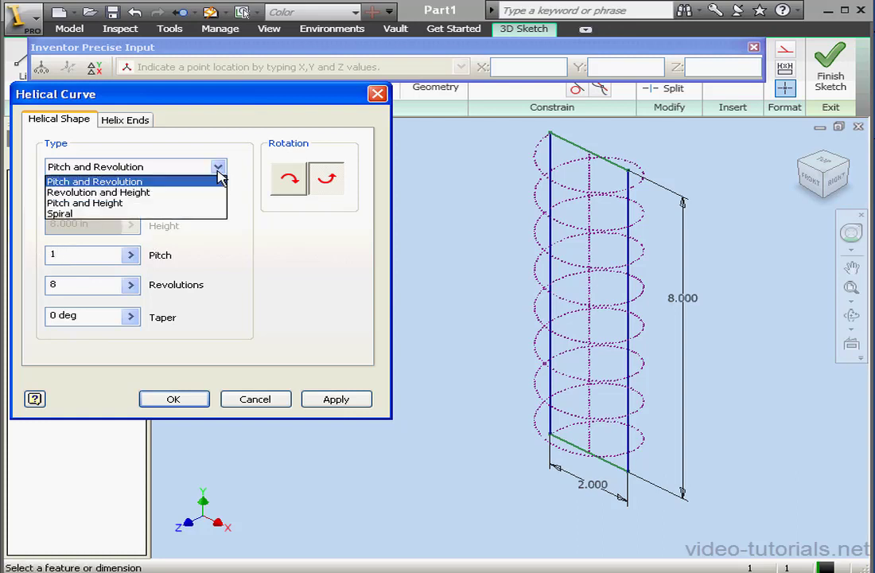
{"action": "left_click", "coordinate": [172, 193]}
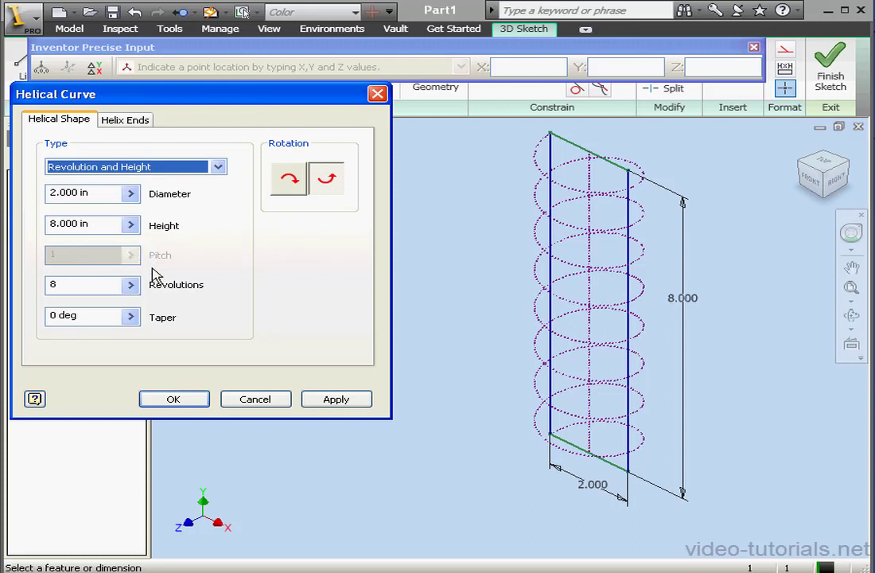
{"action": "left_click", "coordinate": [216, 167]}
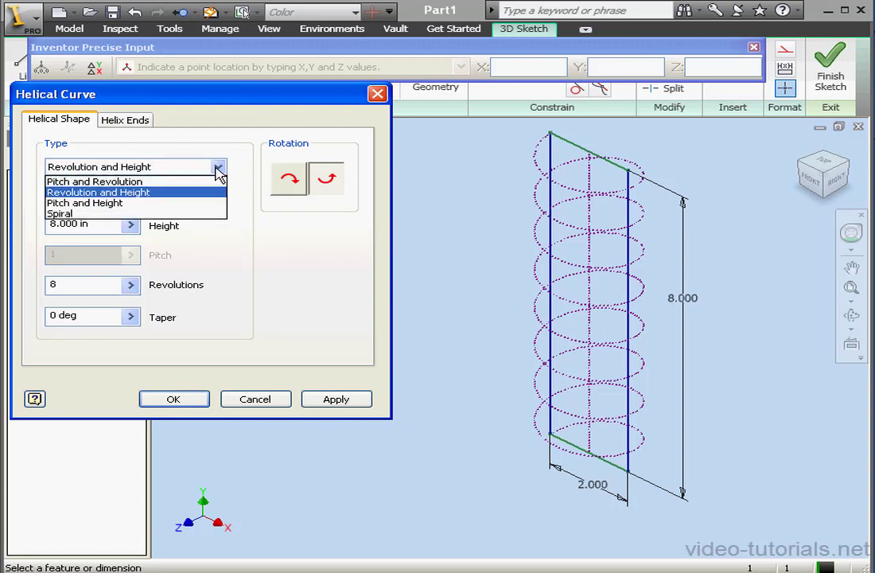
{"action": "left_click", "coordinate": [163, 204]}
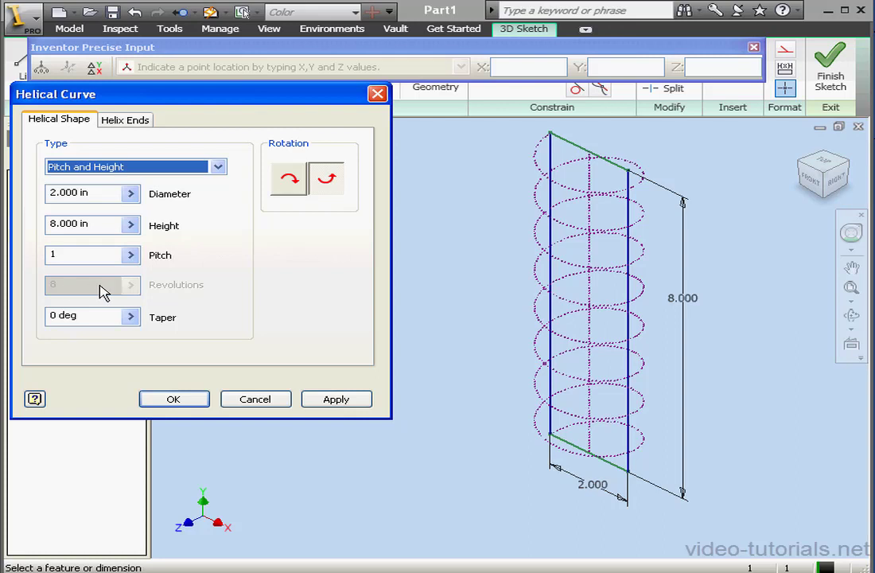
{"action": "left_click", "coordinate": [218, 167]}
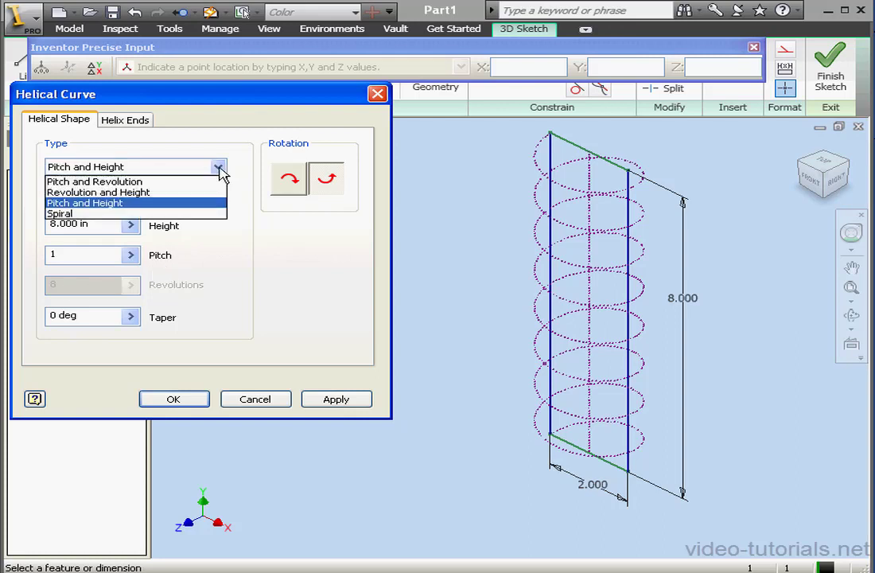
{"action": "left_click", "coordinate": [169, 214]}
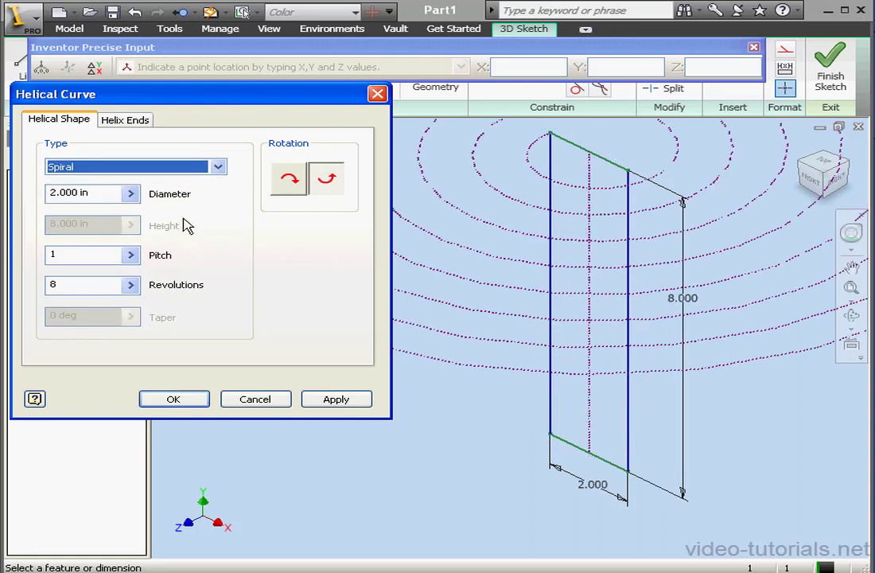
{"action": "left_click", "coordinate": [220, 171]}
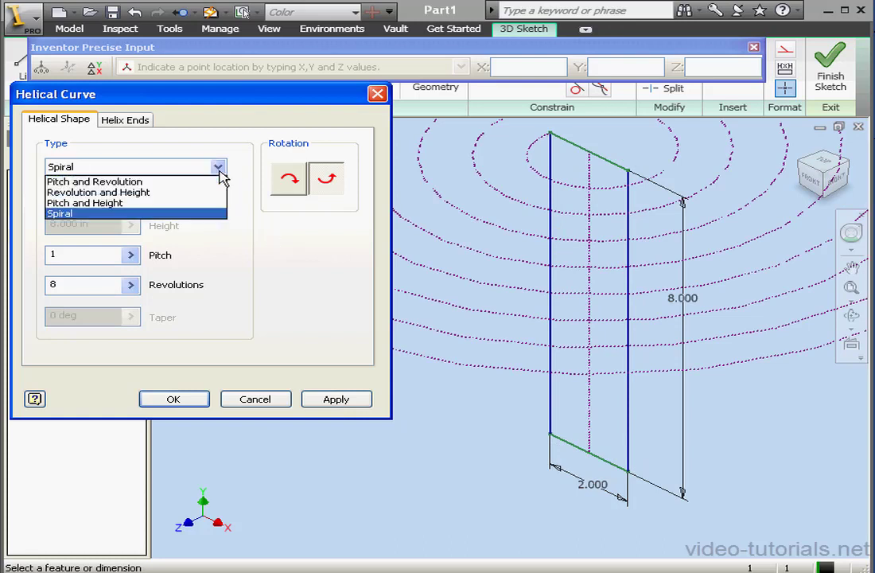
{"action": "left_click", "coordinate": [180, 182]}
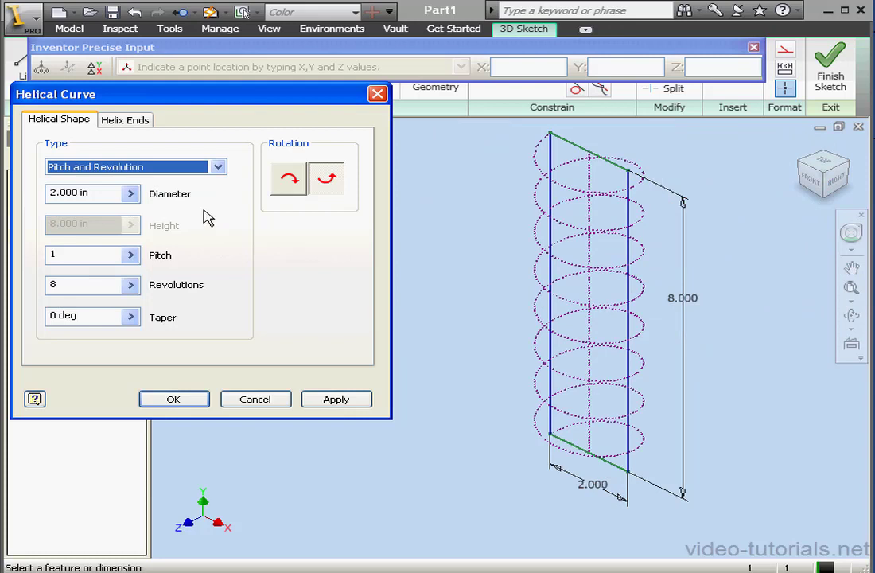
Give the helix a Flat start and inspect it from the front view.
{"action": "left_click", "coordinate": [141, 121]}
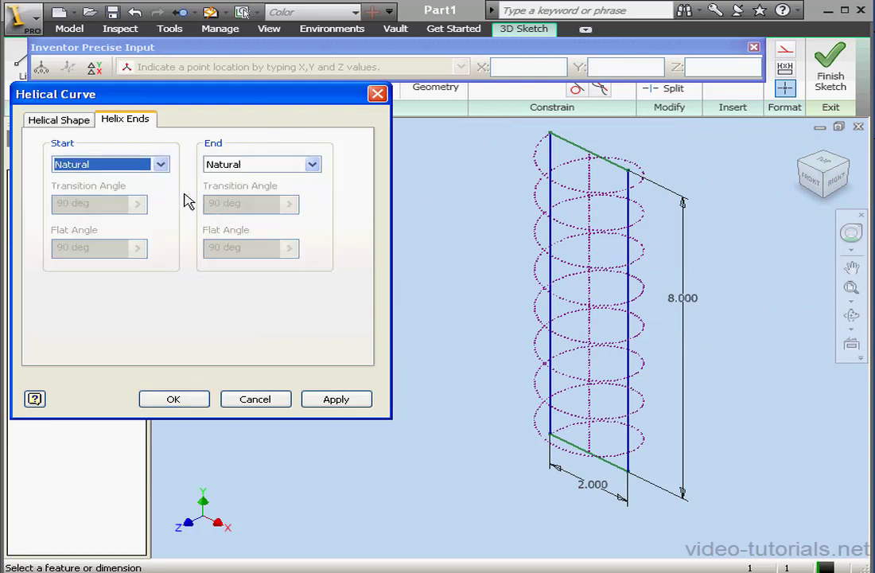
{"action": "left_click", "coordinate": [161, 164]}
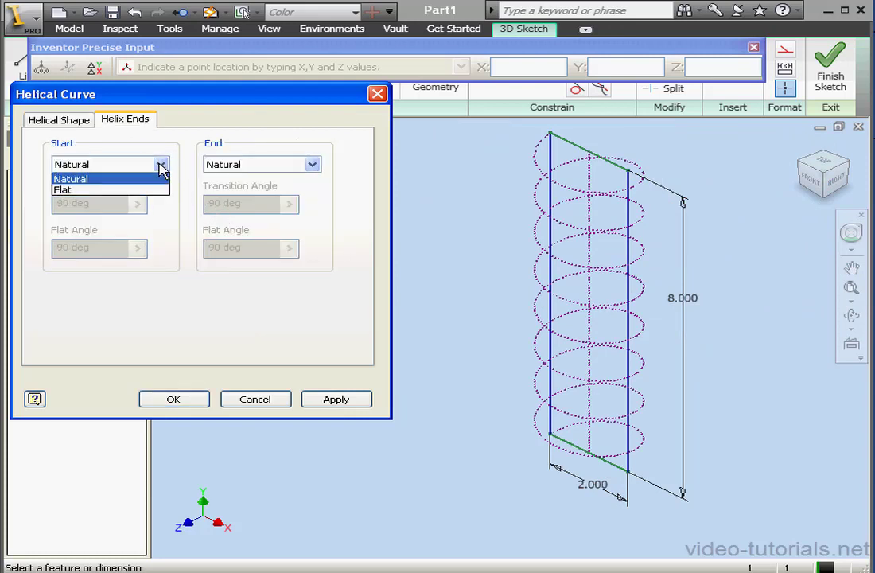
{"action": "left_click", "coordinate": [121, 190]}
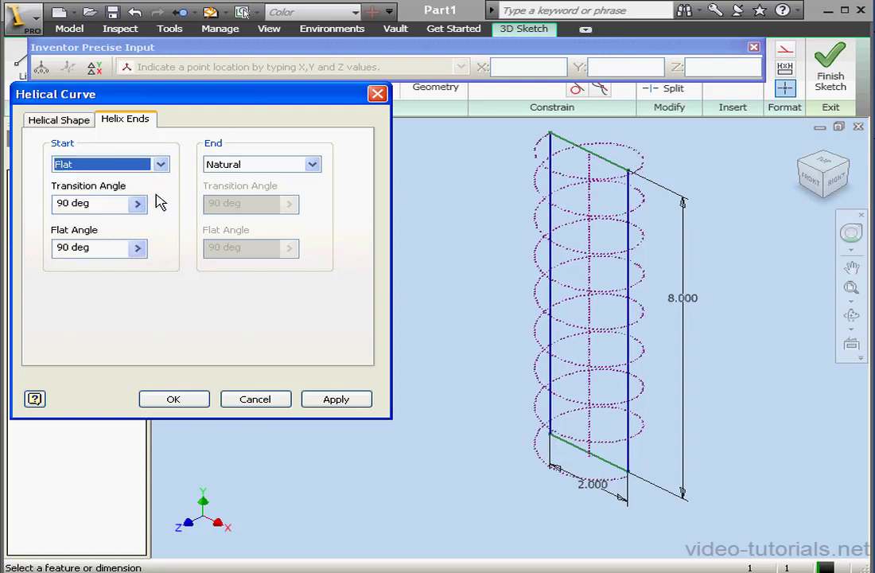
{"action": "left_click", "coordinate": [811, 177]}
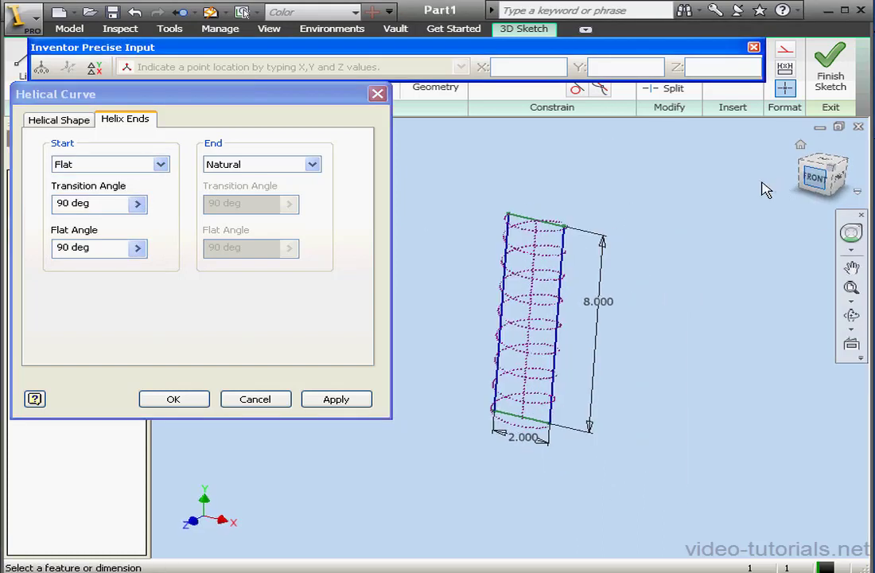
{"action": "scroll", "coordinate": [499, 270], "scroll_direction": "up", "scroll_amount": 5}
{"action": "scroll", "coordinate": [521, 285], "scroll_direction": "down", "scroll_amount": 3}
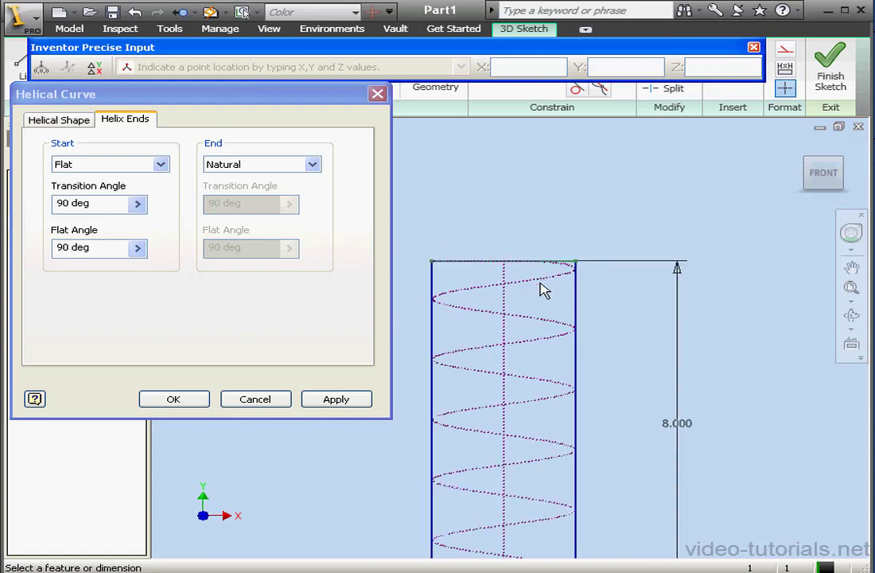
{"action": "middle_click_drag", "start_coordinate": [541, 289], "coordinate": [580, 213]}
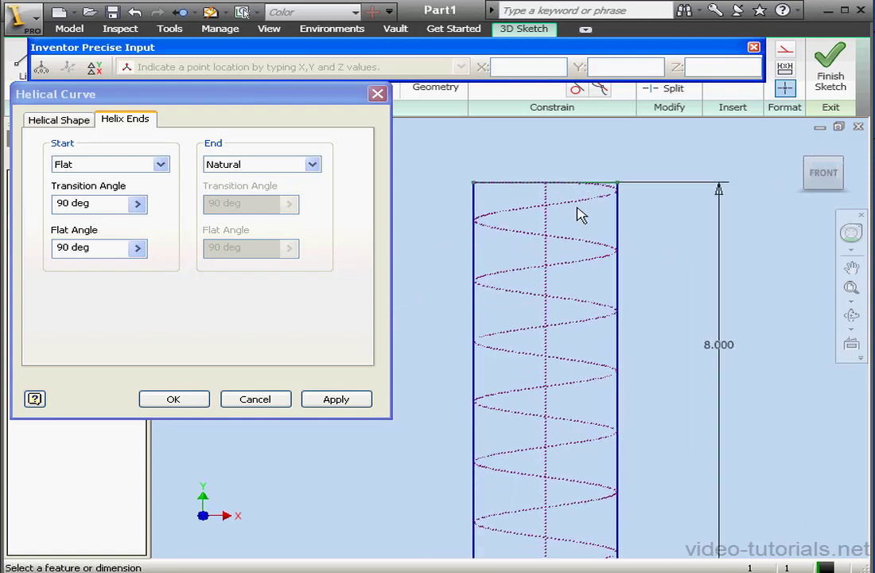
Return the helix start to Natural and create the 8-turn, 2 in helical curve.
{"action": "left_click", "coordinate": [162, 164]}
{"action": "left_click", "coordinate": [144, 176]}
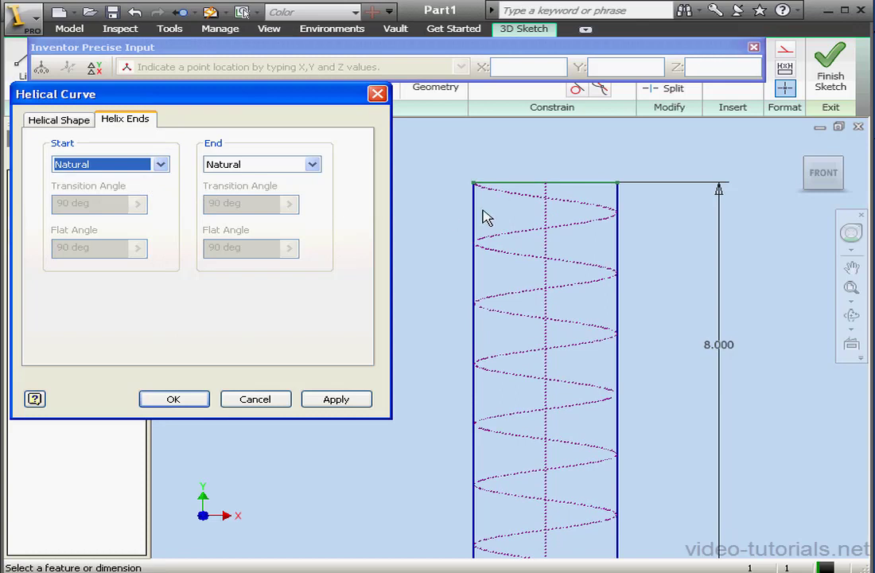
{"action": "left_click", "coordinate": [162, 165]}
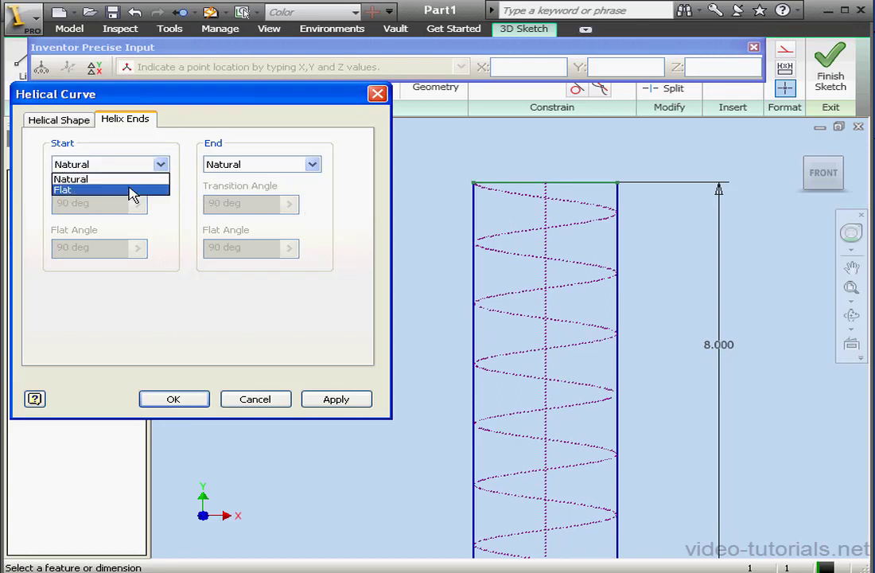
{"action": "left_click", "coordinate": [130, 189]}
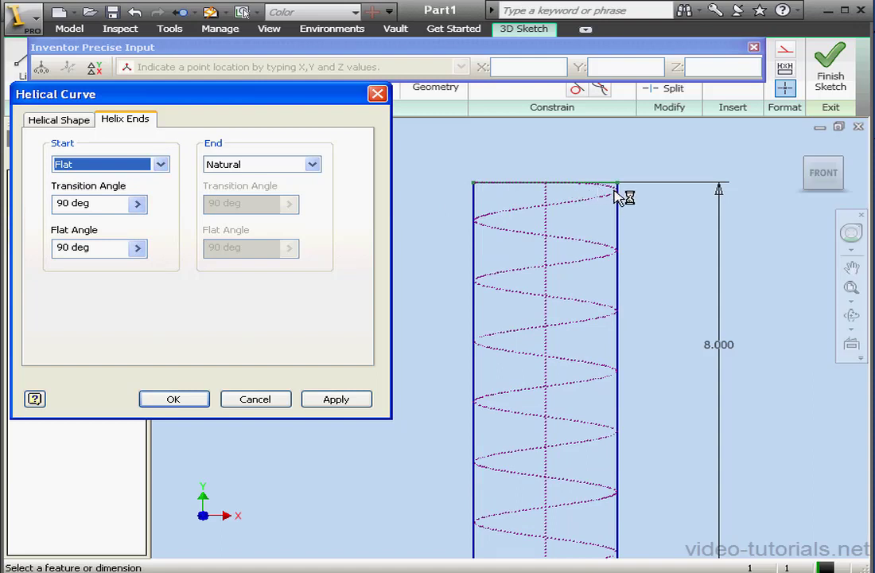
{"action": "left_click", "coordinate": [160, 164]}
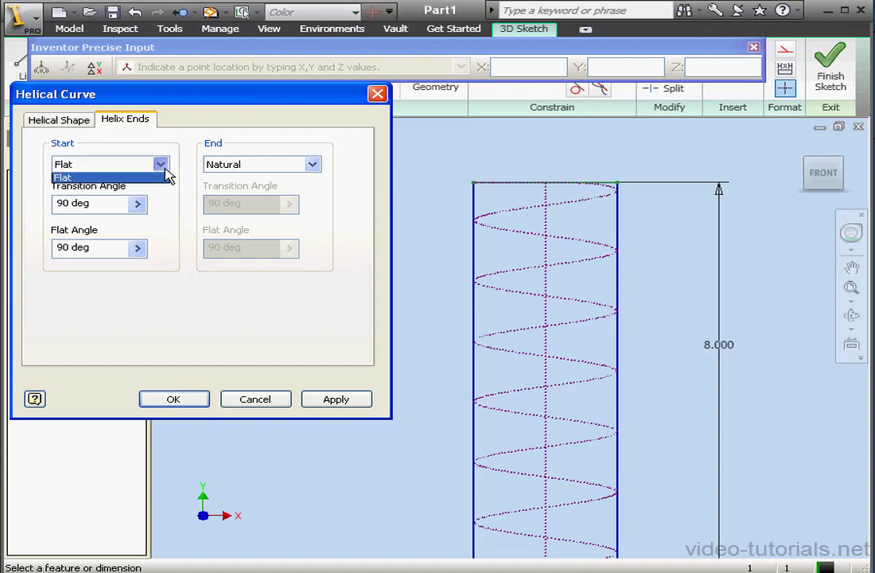
{"action": "left_click", "coordinate": [136, 179]}
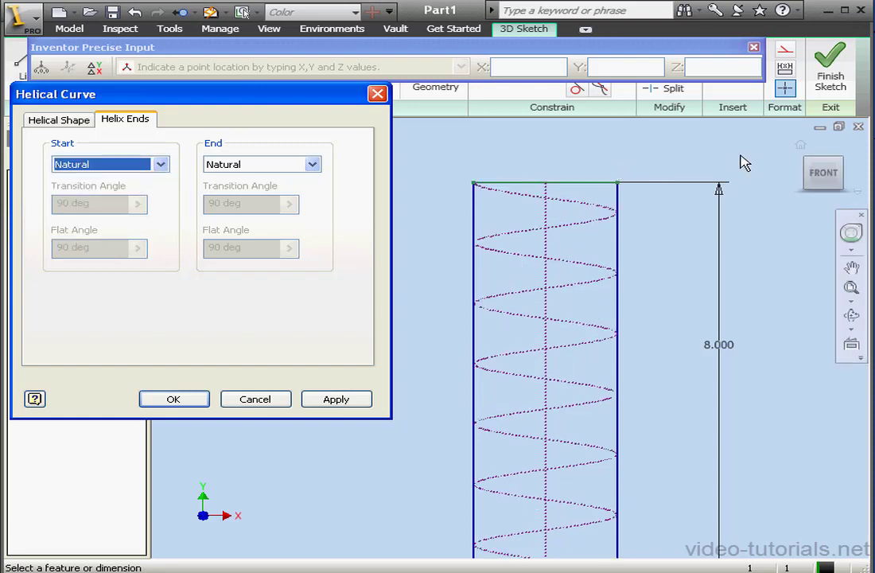
{"action": "left_click", "coordinate": [801, 145]}
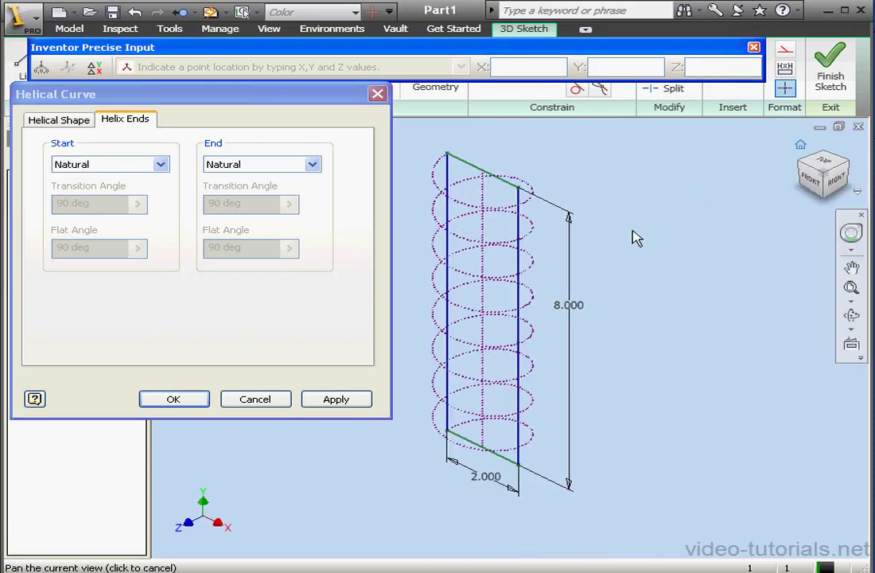
{"action": "left_click", "coordinate": [57, 119]}
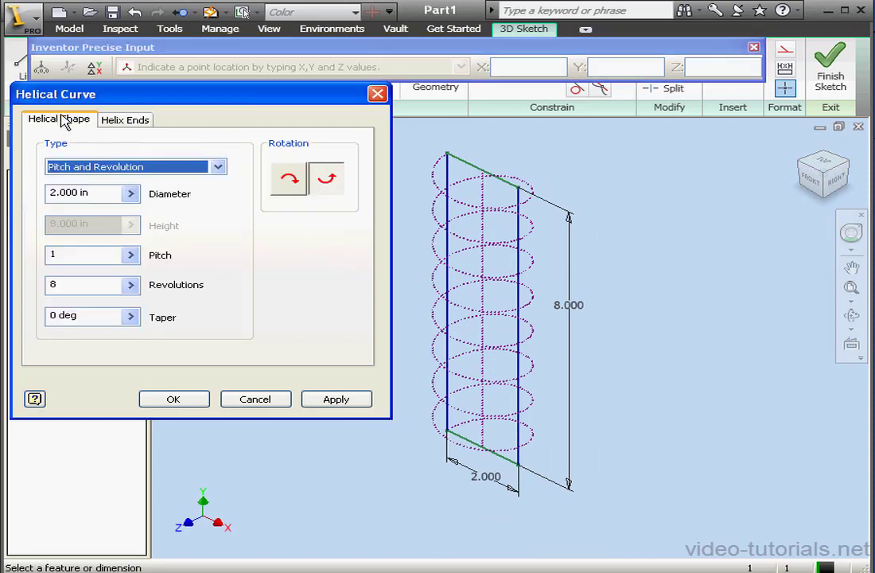
{"action": "left_click", "coordinate": [199, 398]}
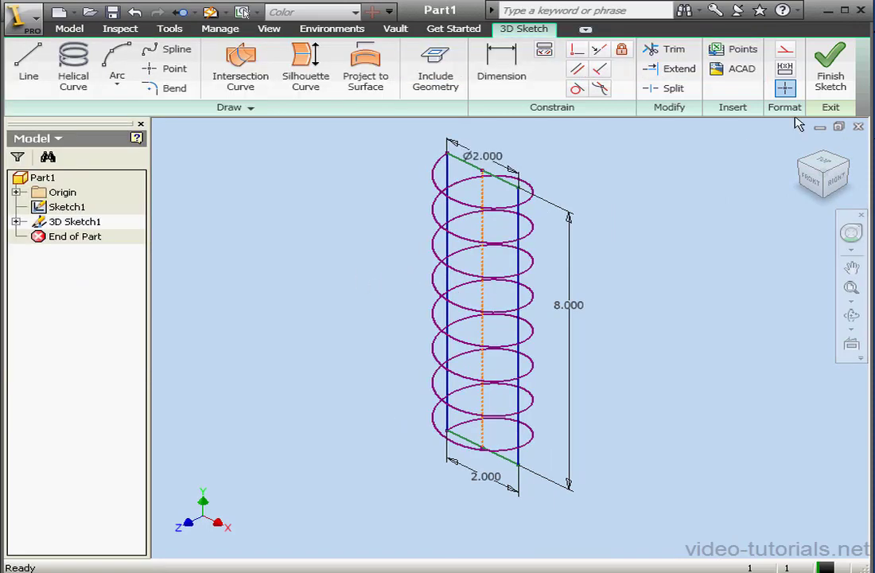
Finish the 3D sketch, create Sketch2 on the XZ Plane, and face it straight on.
{"action": "left_click", "coordinate": [837, 73]}
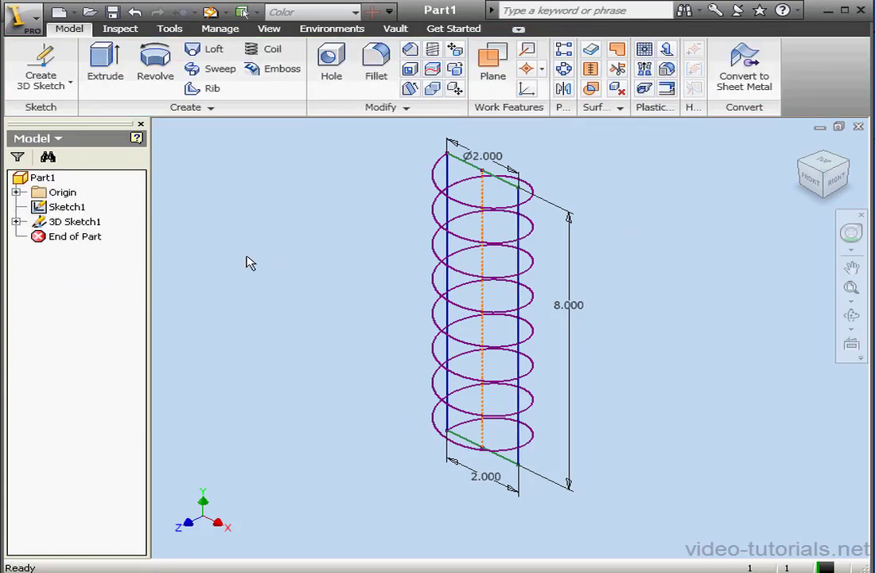
{"action": "left_click", "coordinate": [16, 191]}
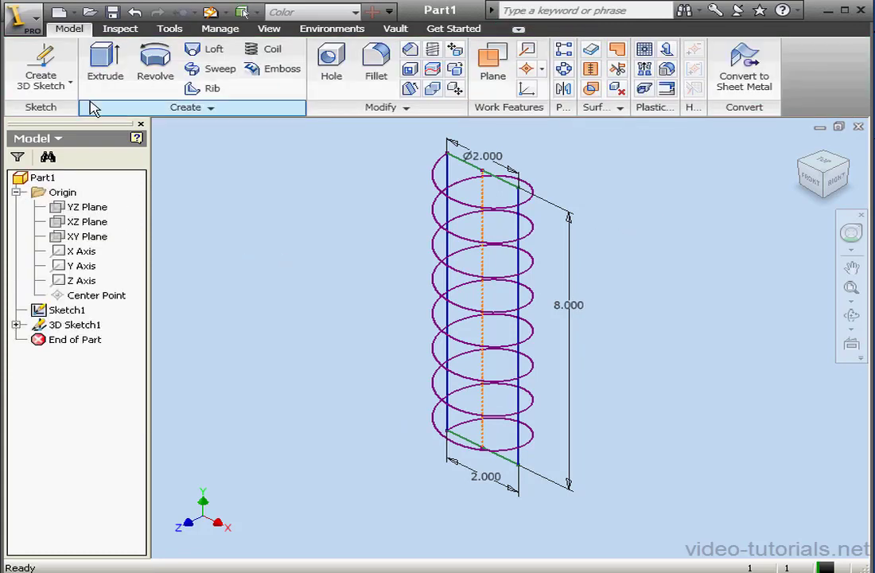
{"action": "left_click", "coordinate": [70, 83]}
{"action": "left_click", "coordinate": [66, 117]}
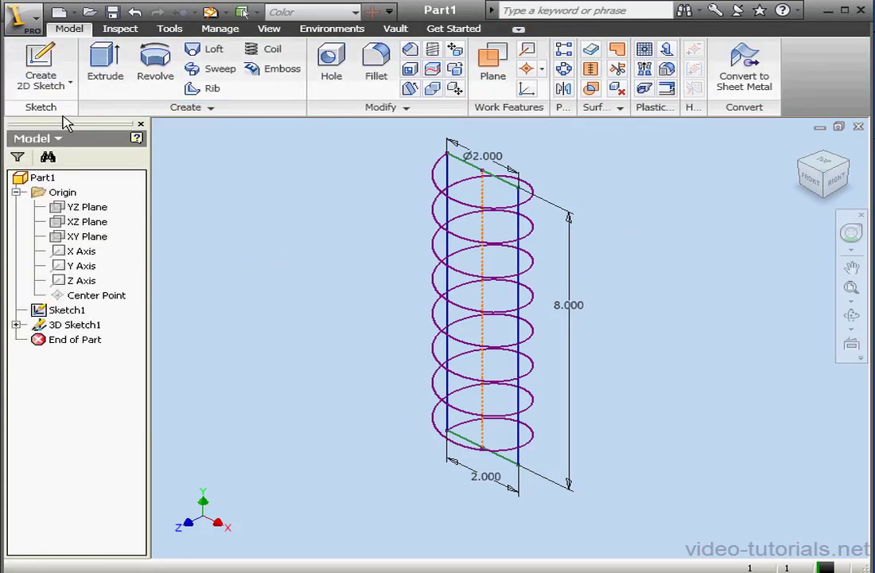
{"action": "left_click", "coordinate": [89, 222]}
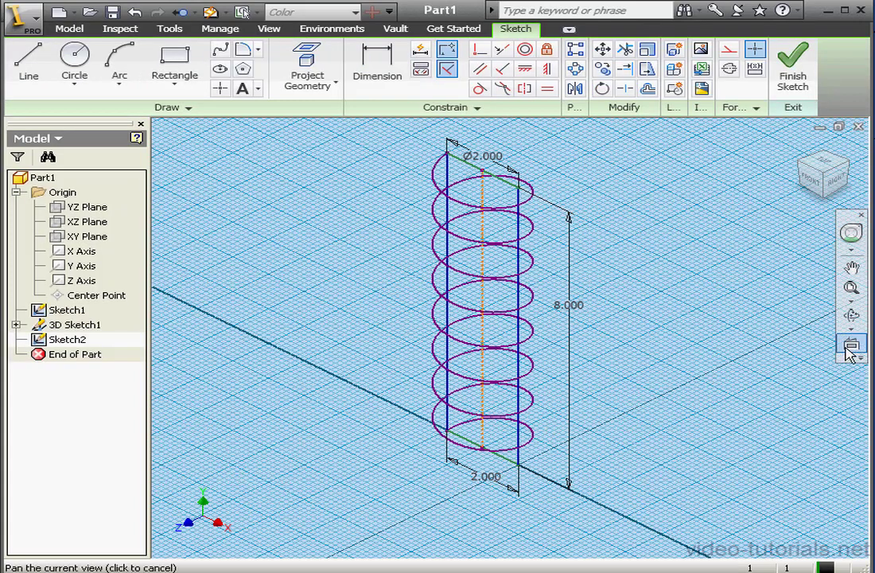
{"action": "left_click", "coordinate": [851, 347]}
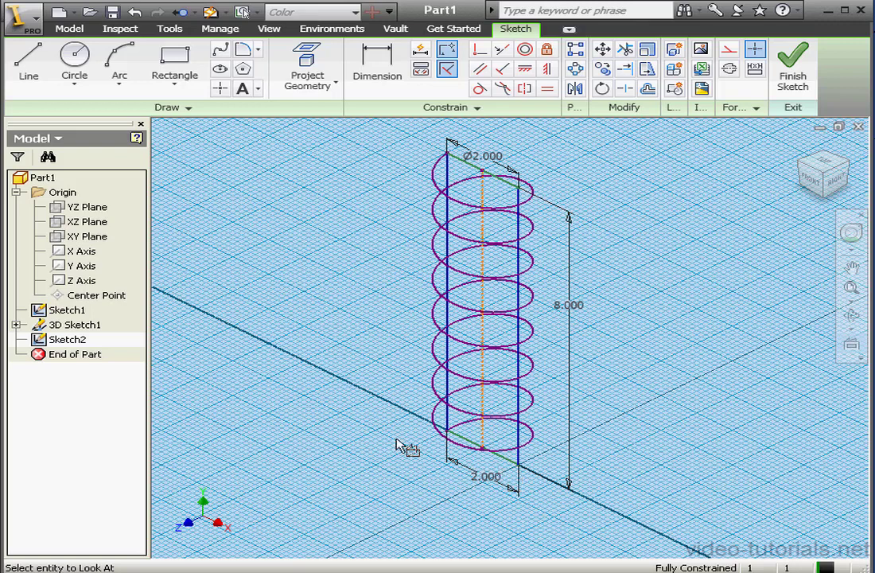
{"action": "left_click", "coordinate": [69, 340]}
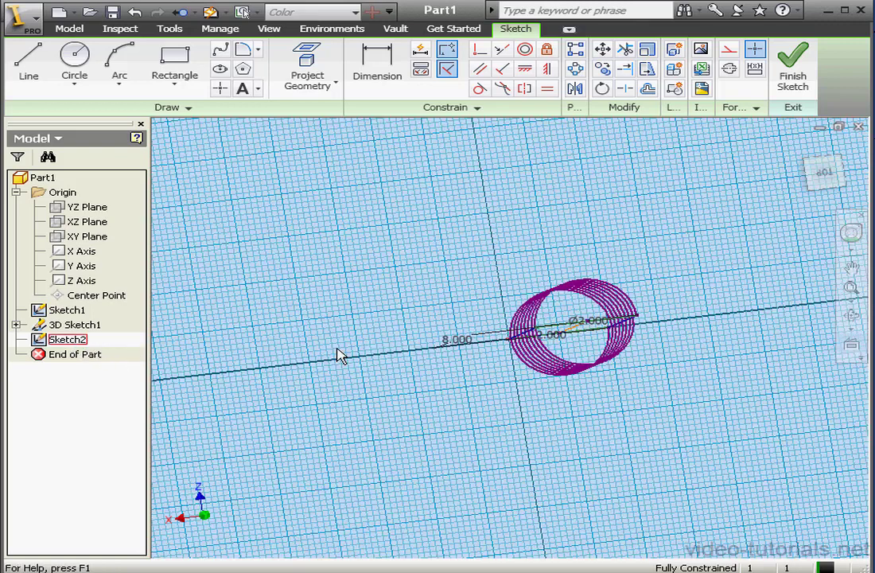
Orbit around the coil, then look straight down the helix axis from the top.
{"action": "scroll", "coordinate": [605, 347], "scroll_direction": "up", "scroll_amount": 3}
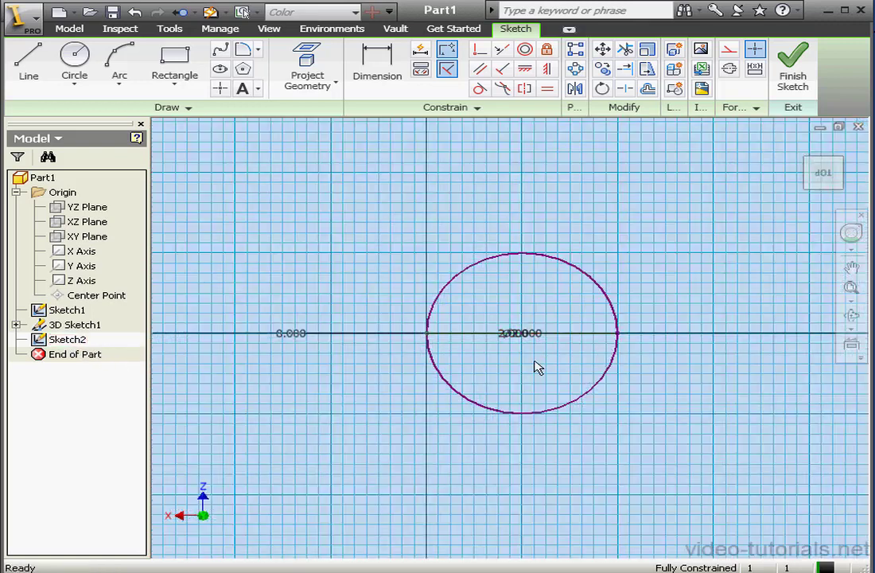
{"action": "left_click", "coordinate": [307, 73]}
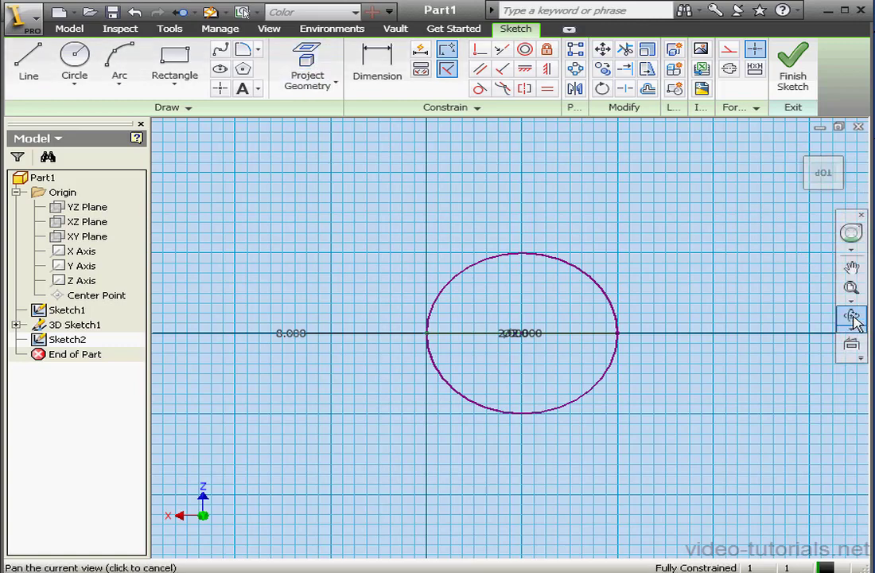
{"action": "left_click", "coordinate": [851, 315]}
{"action": "mouse_move", "coordinate": [598, 350]}
{"action": "left_mouse_down"}
{"action": "mouse_move", "coordinate": [636, 348]}
{"action": "mouse_move", "coordinate": [600, 387]}
{"action": "left_mouse_up"}
{"action": "left_click", "coordinate": [851, 315]}
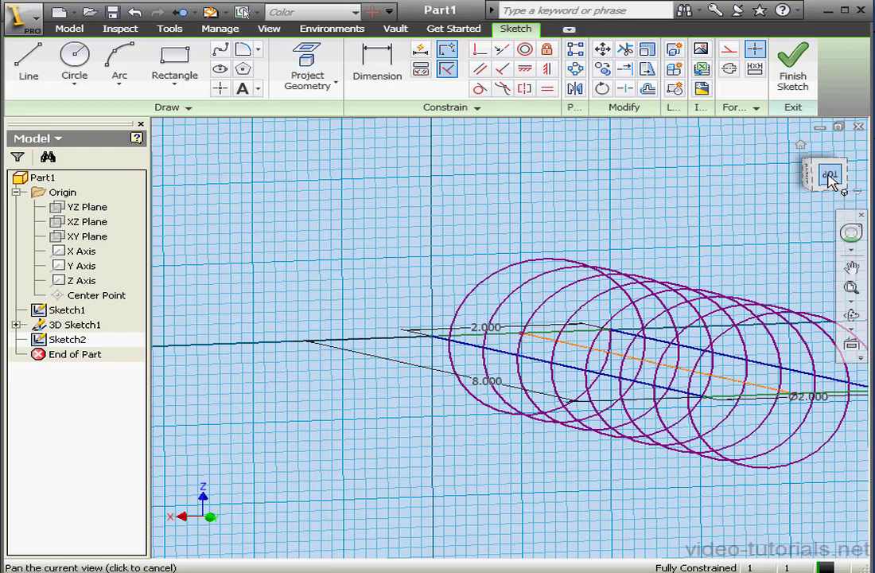
{"action": "left_click", "coordinate": [828, 172]}
{"action": "scroll", "coordinate": [525, 333], "scroll_direction": "up", "scroll_amount": 5}
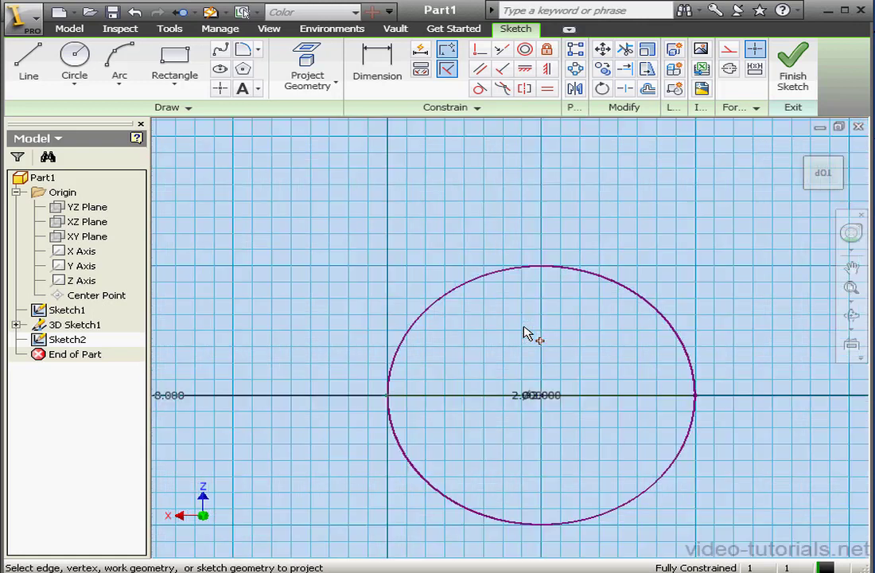
Draw a rectangle around the circle in Sketch2.
{"action": "middle_click_drag", "start_coordinate": [568, 365], "coordinate": [521, 332]}
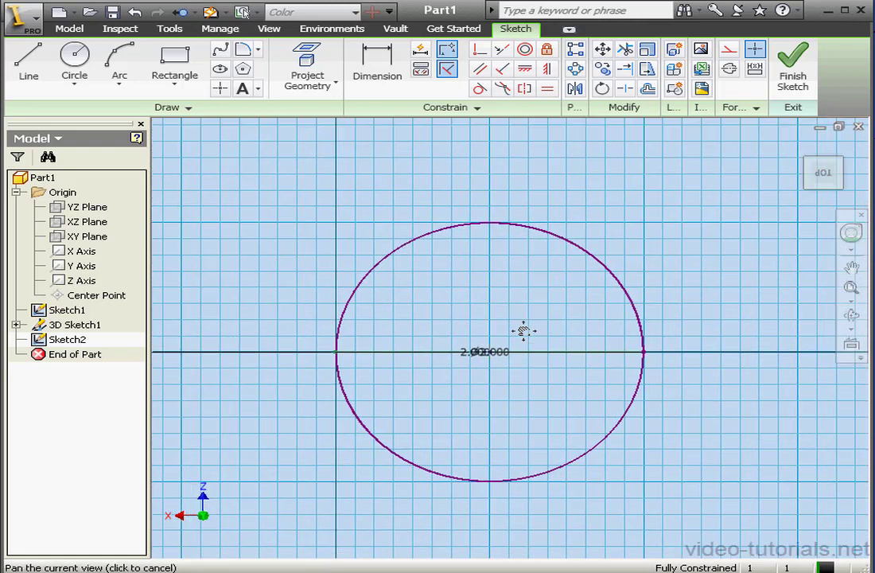
{"action": "left_click", "coordinate": [173, 72]}
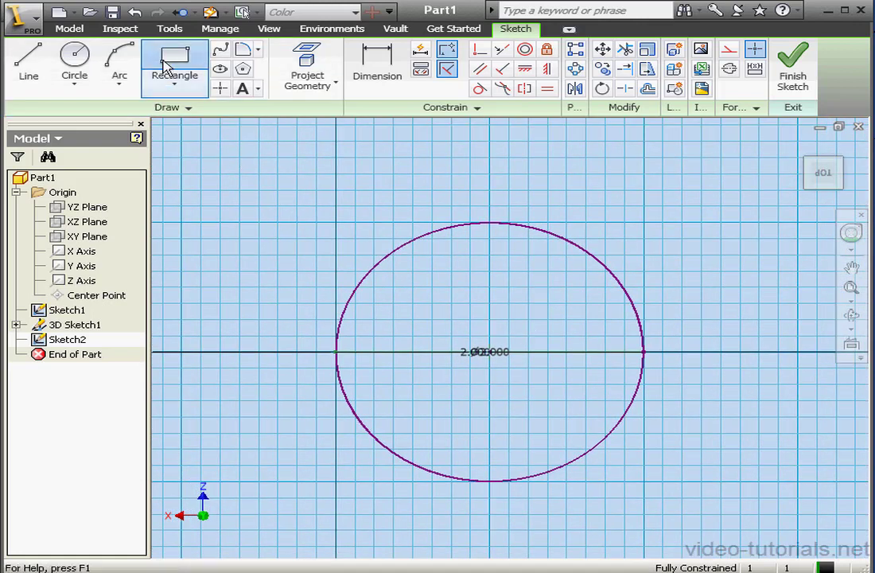
{"action": "left_click", "coordinate": [358, 204]}
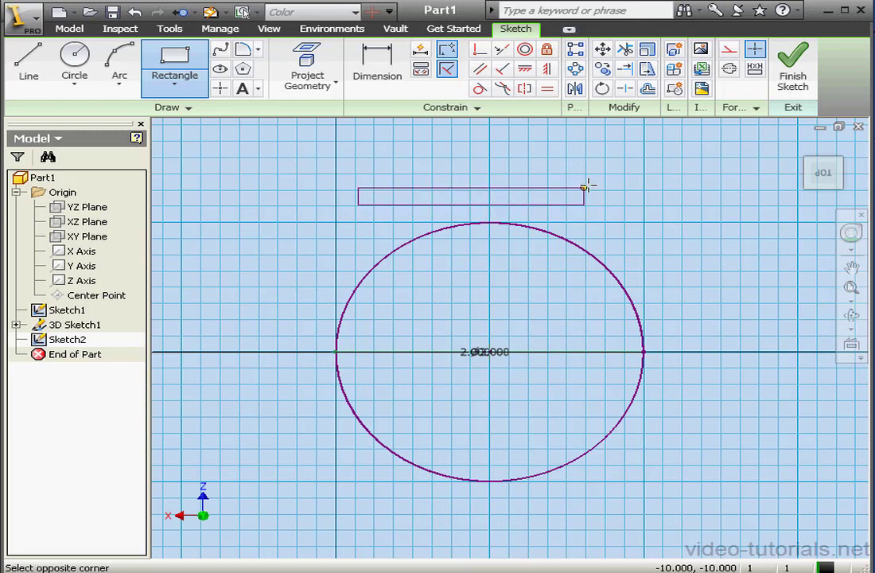
{"action": "left_click", "coordinate": [625, 157]}
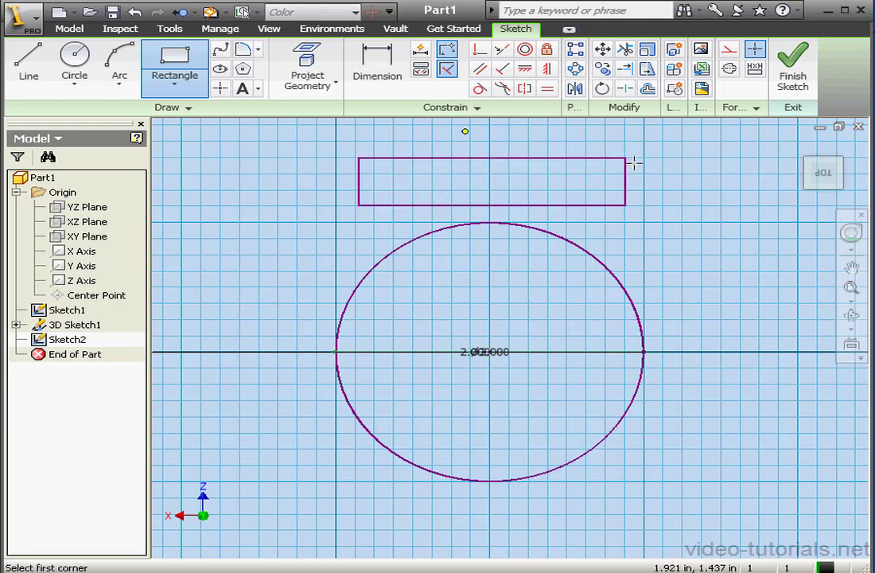
Draw a diagonal line from the rectangle's lower-left to upper-right corner, redoing a misplaced one.
{"action": "left_click", "coordinate": [28, 68]}
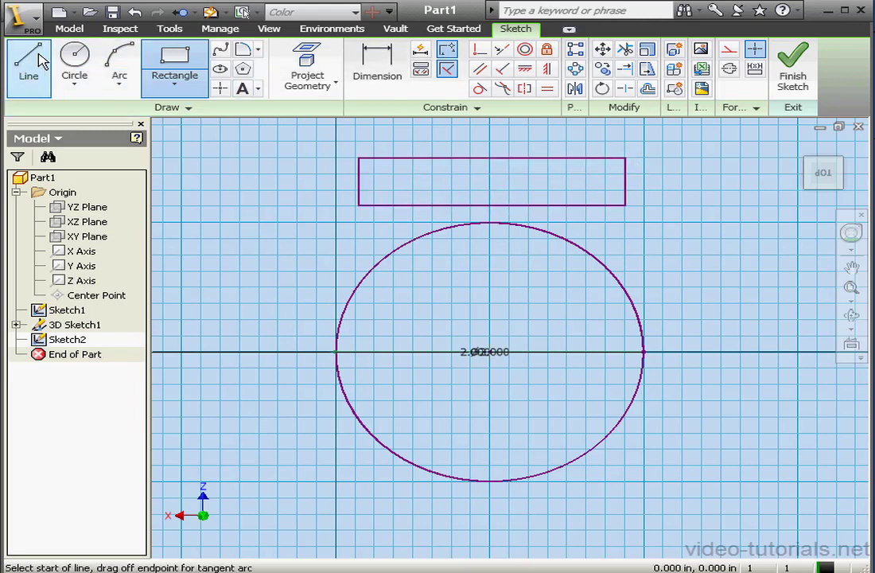
{"action": "left_click", "coordinate": [358, 204]}
{"action": "double_click", "coordinate": [625, 162]}
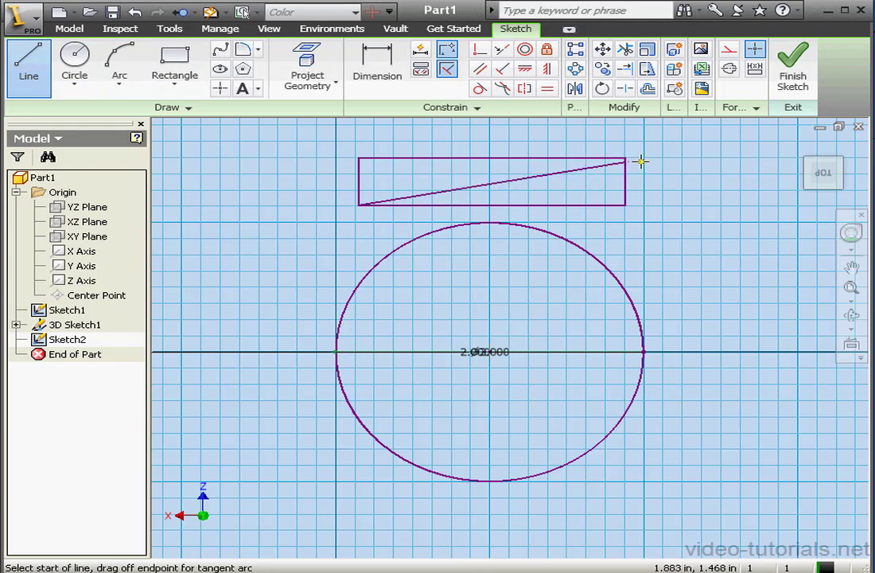
{"action": "right_click", "coordinate": [645, 161]}
{"action": "left_click", "coordinate": [686, 171]}
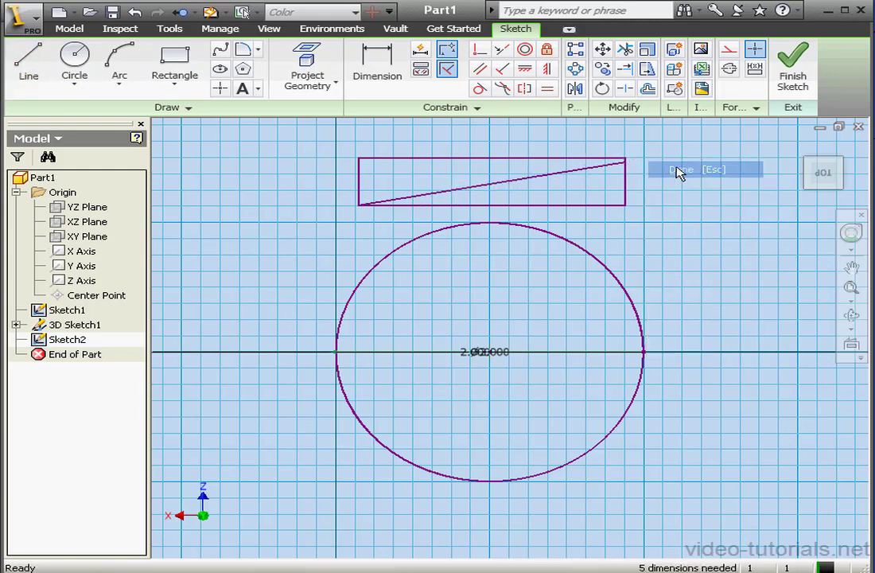
{"action": "left_click", "coordinate": [602, 171]}
{"action": "key", "text": "Delete"}
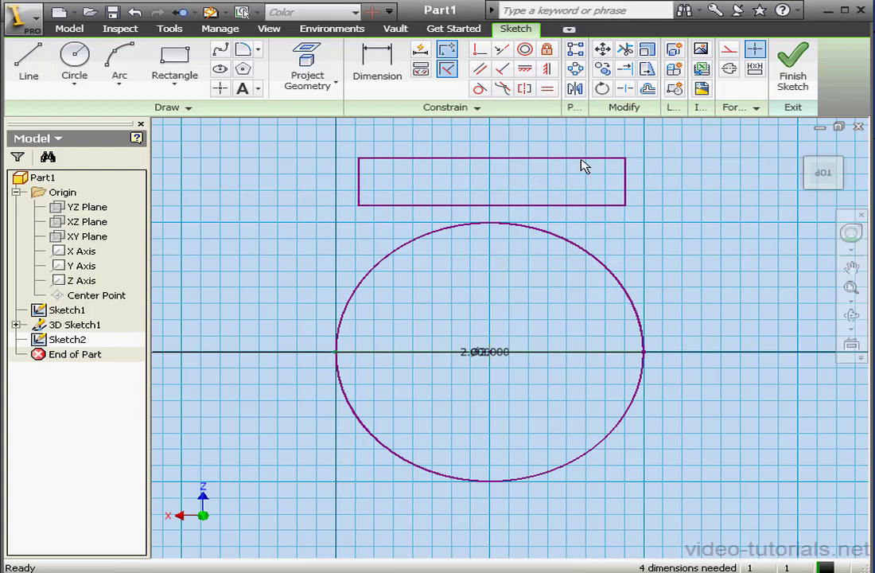
{"action": "left_click", "coordinate": [29, 64]}
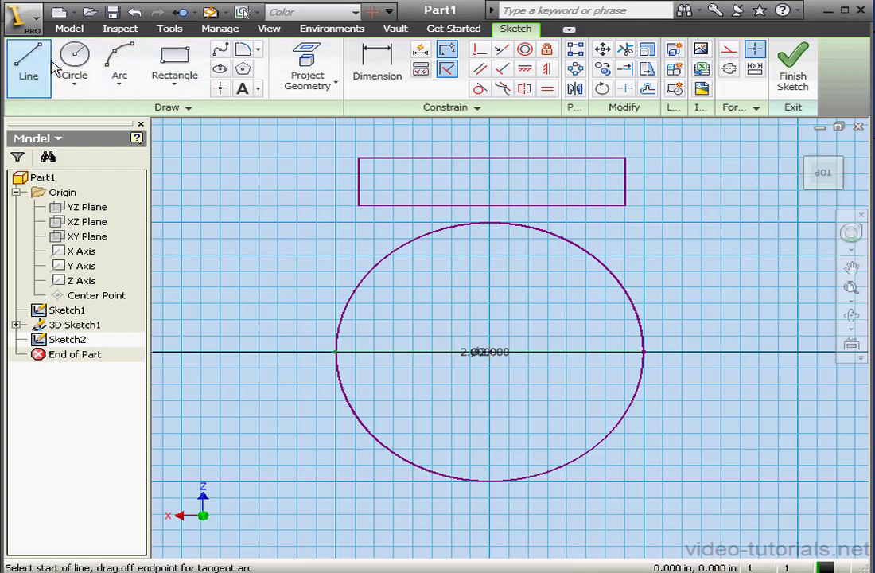
{"action": "left_click", "coordinate": [358, 205]}
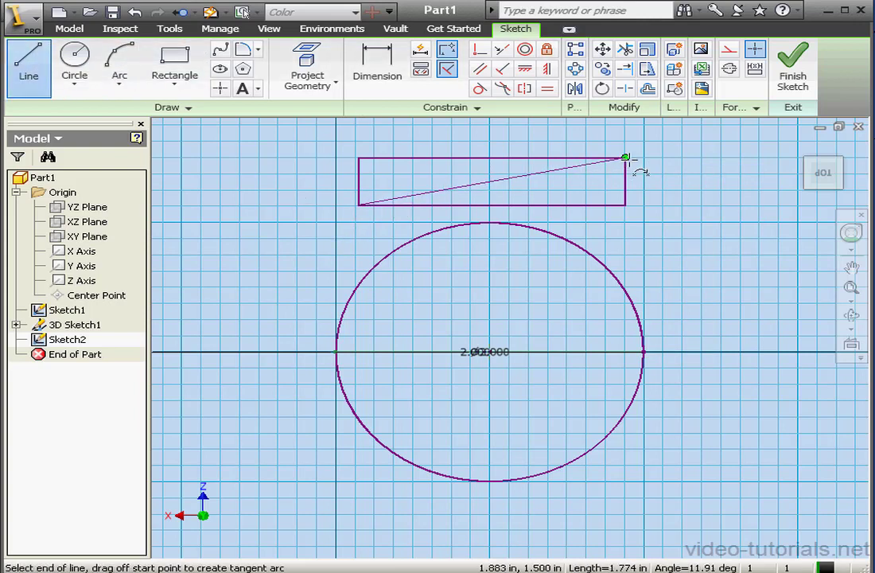
{"action": "left_click", "coordinate": [625, 158]}
{"action": "right_click", "coordinate": [651, 152]}
{"action": "left_click", "coordinate": [678, 156]}
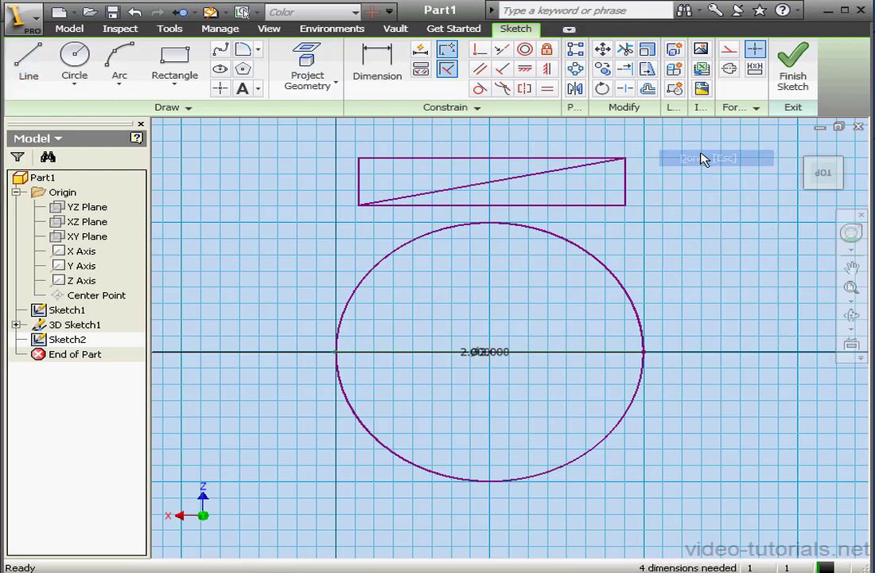
Make the diagonal's midpoint coincident with the circle centre, set it to construction, and finish.
{"action": "left_click", "coordinate": [479, 48]}
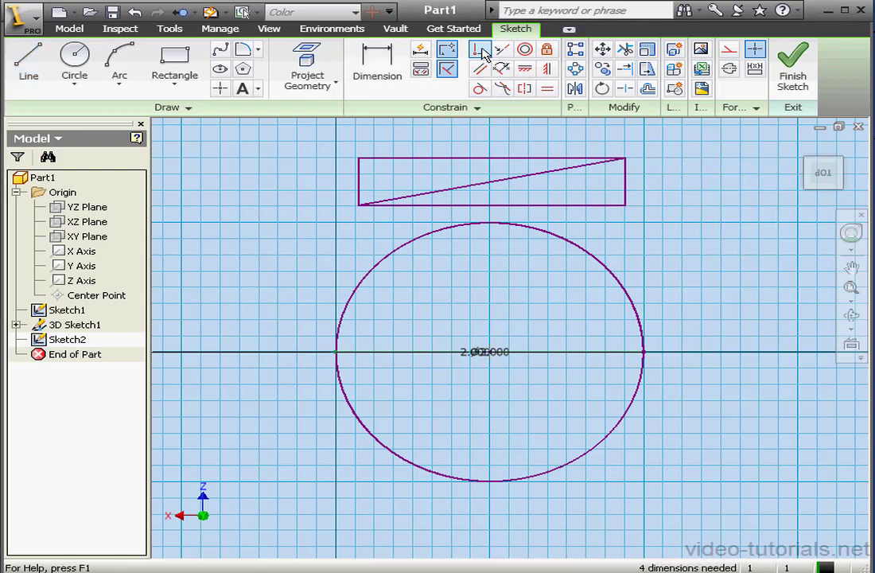
{"action": "left_click", "coordinate": [493, 181]}
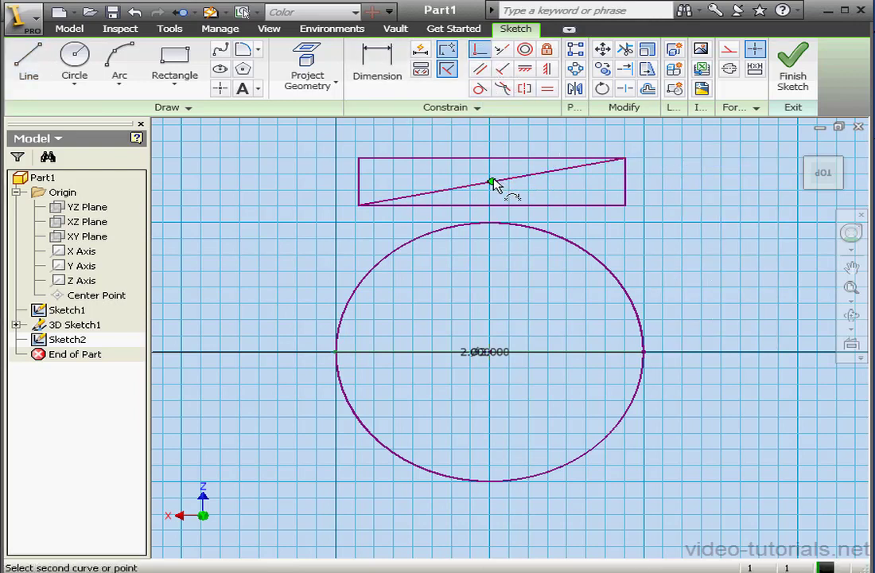
{"action": "left_click", "coordinate": [491, 351]}
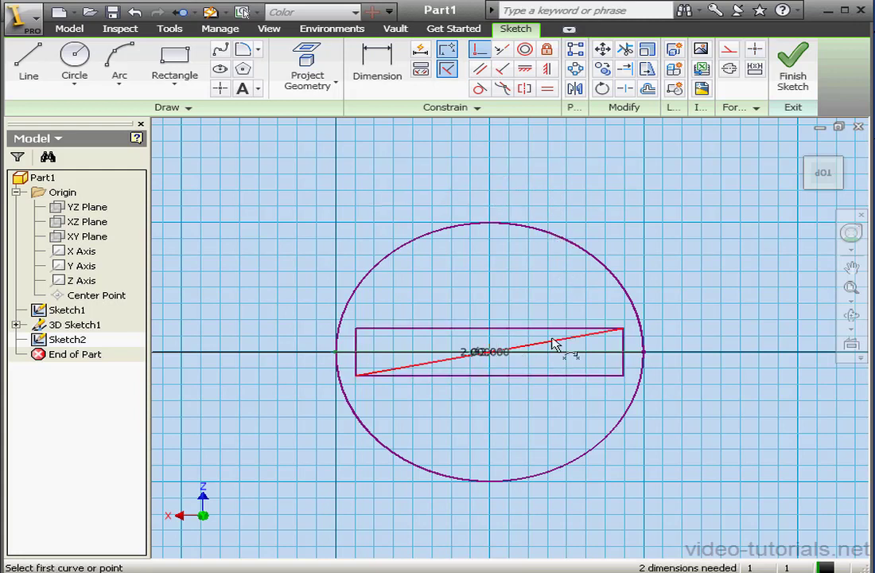
{"action": "right_click", "coordinate": [541, 269]}
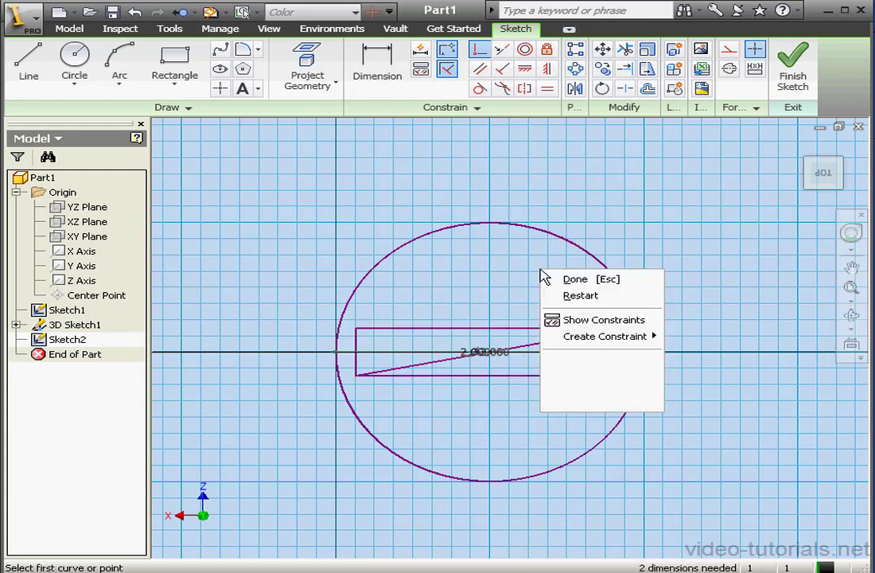
{"action": "left_click", "coordinate": [586, 280]}
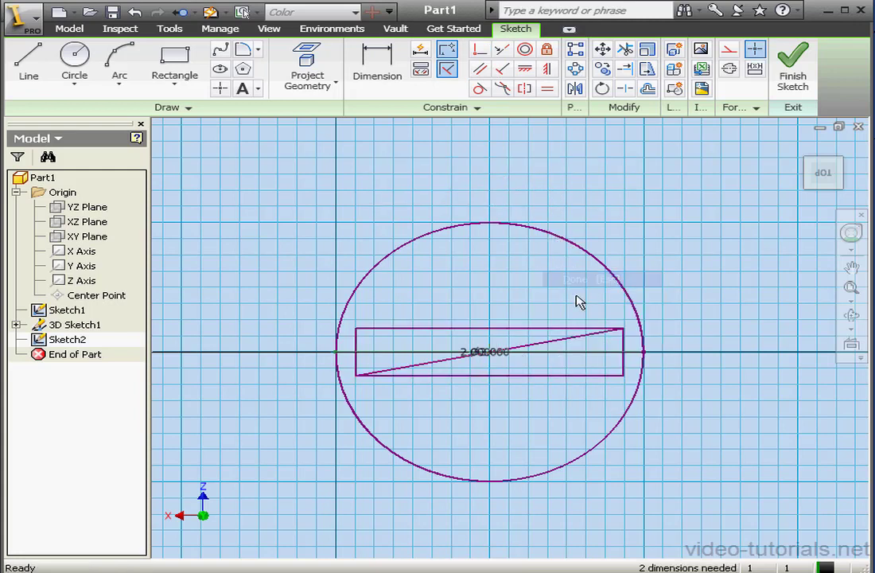
{"action": "left_click", "coordinate": [557, 342]}
{"action": "left_click", "coordinate": [730, 53]}
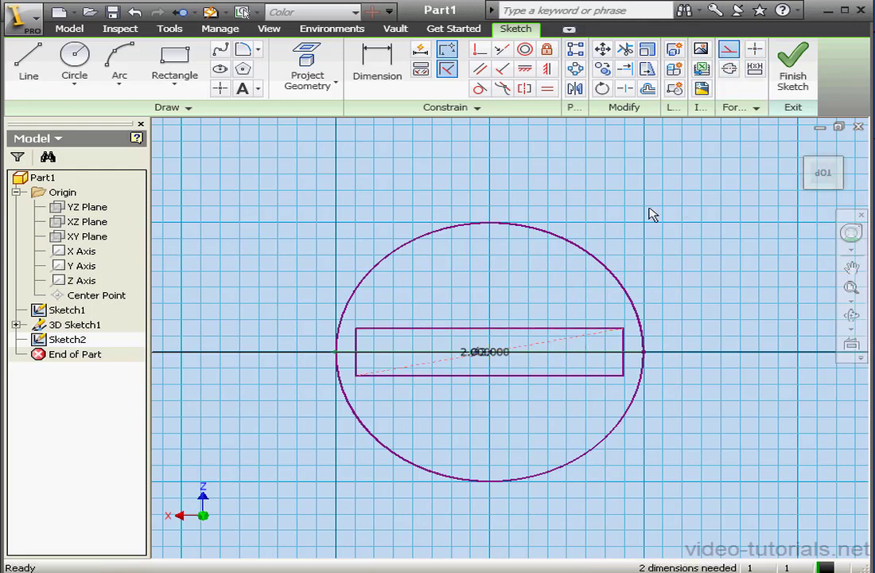
{"action": "left_click", "coordinate": [800, 68]}
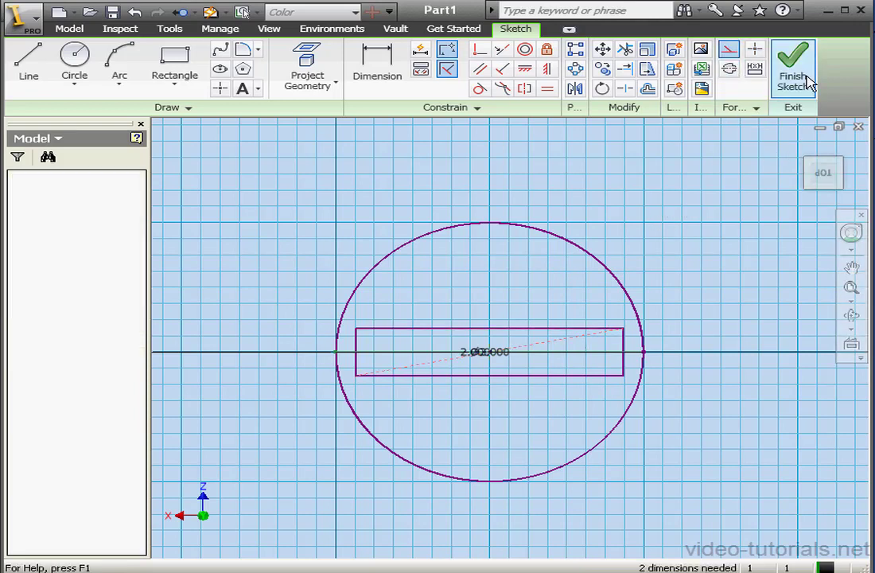
Sweep the rectangle profile along the helix path from the Home view.
{"action": "left_click", "coordinate": [798, 145]}
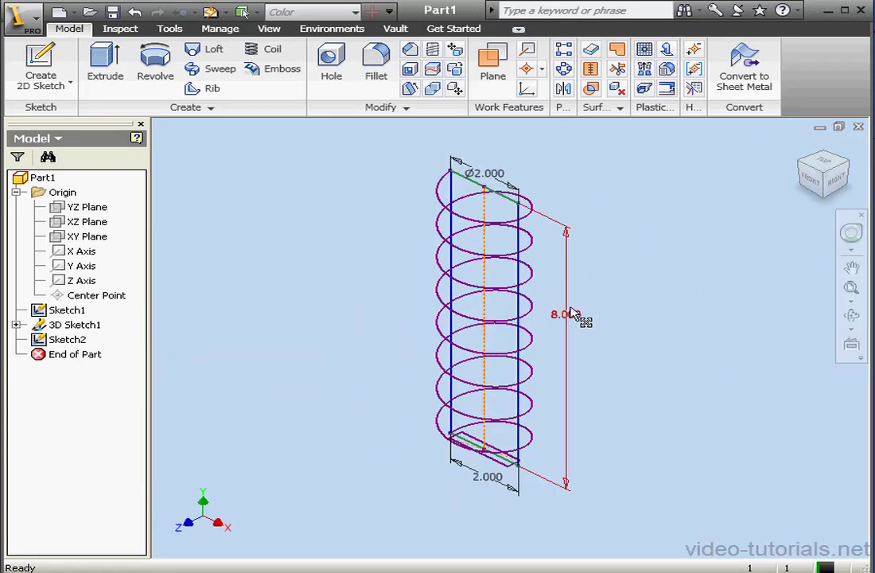
{"action": "left_click", "coordinate": [213, 75]}
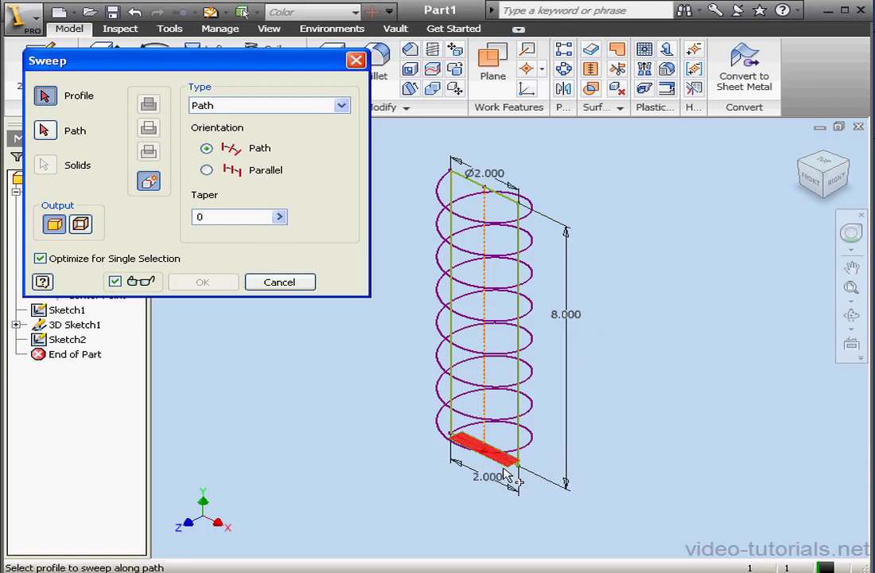
{"action": "left_click", "coordinate": [484, 451]}
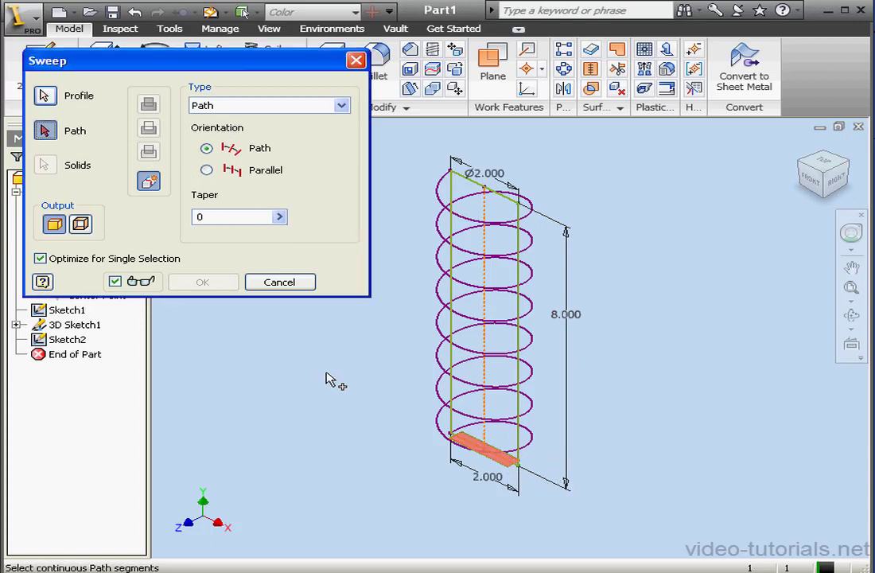
{"action": "left_click", "coordinate": [516, 433]}
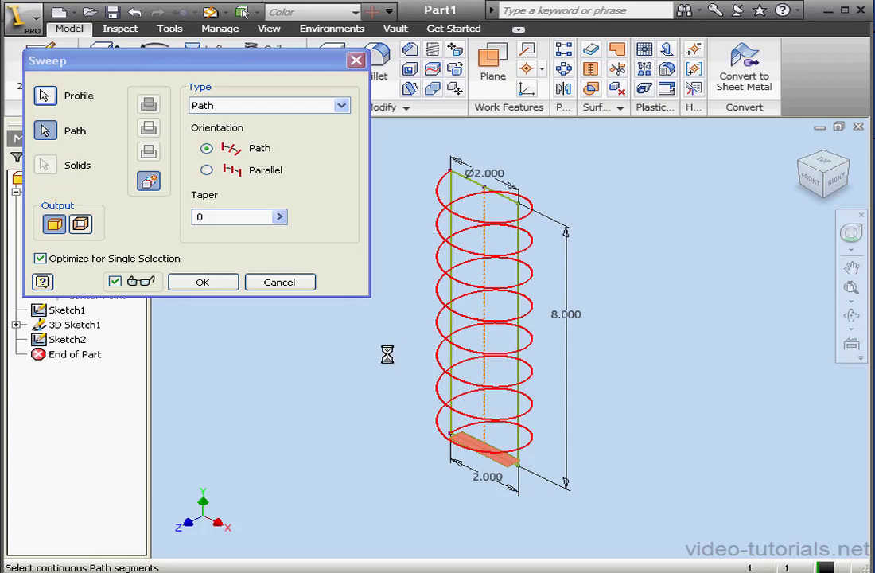
{"action": "left_click", "coordinate": [213, 281]}
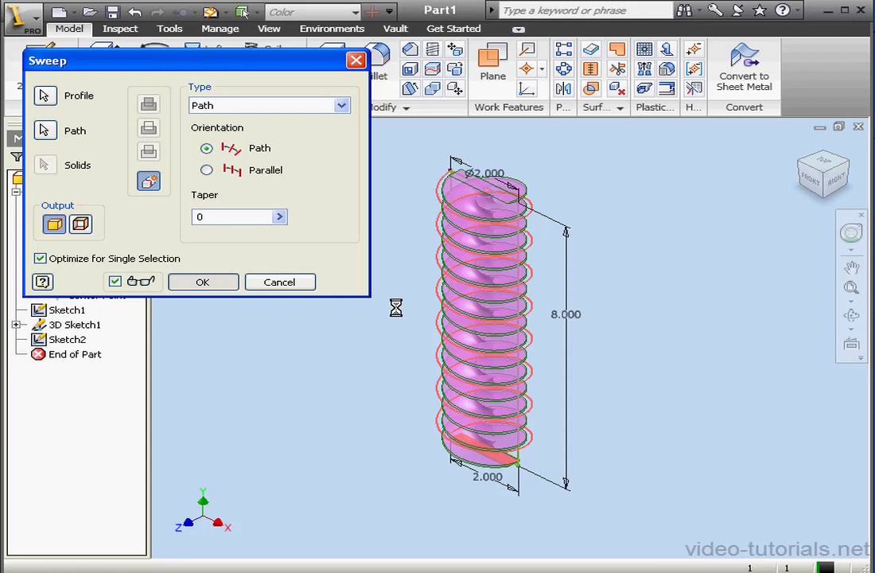
Turn off Sketch1's visibility and orbit, zoom and pan to inspect the auger flight.
{"action": "right_click", "coordinate": [57, 327]}
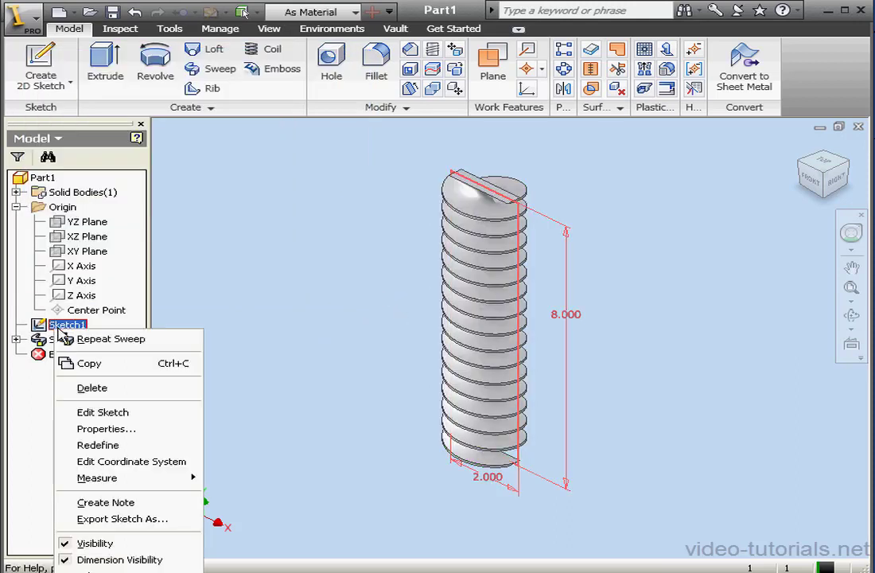
{"action": "left_click", "coordinate": [129, 543]}
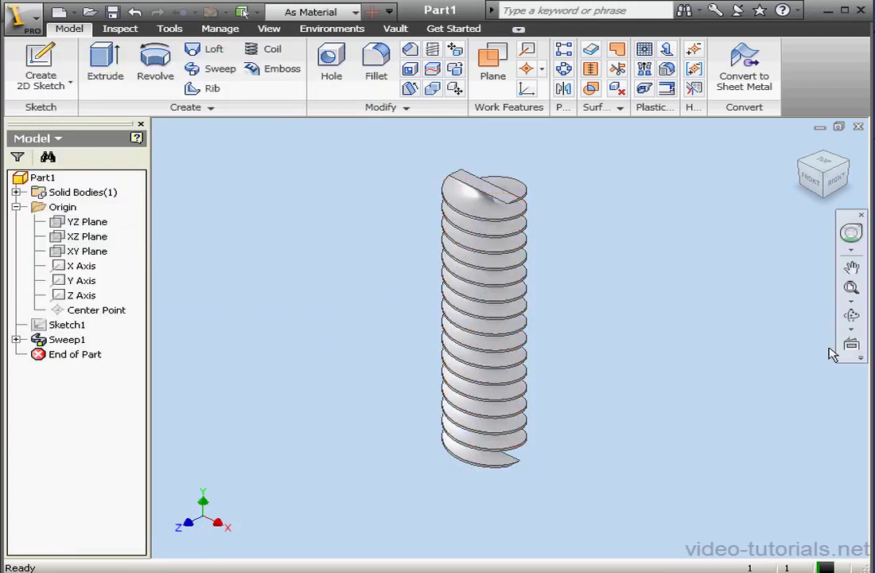
{"action": "left_click", "coordinate": [851, 316]}
{"action": "left_click_drag", "start_coordinate": [639, 342], "coordinate": [655, 331]}
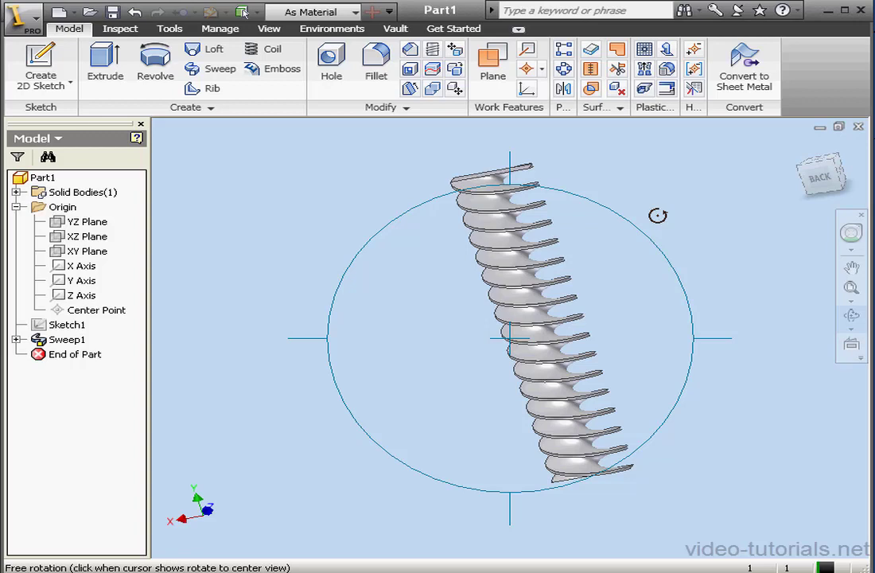
{"action": "left_click_drag", "start_coordinate": [657, 215], "coordinate": [617, 367]}
{"action": "key", "text": "Escape"}
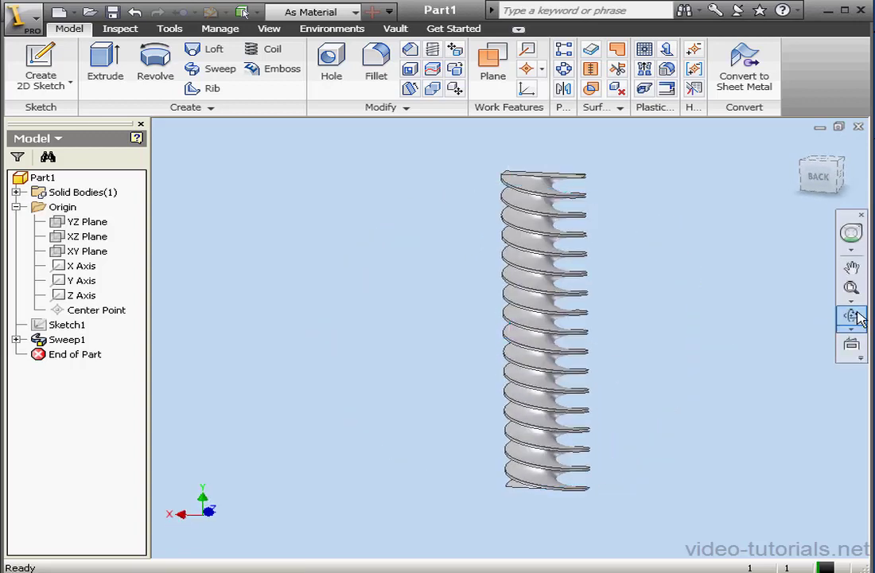
{"action": "scroll", "coordinate": [506, 485], "scroll_direction": "up", "scroll_amount": 5}
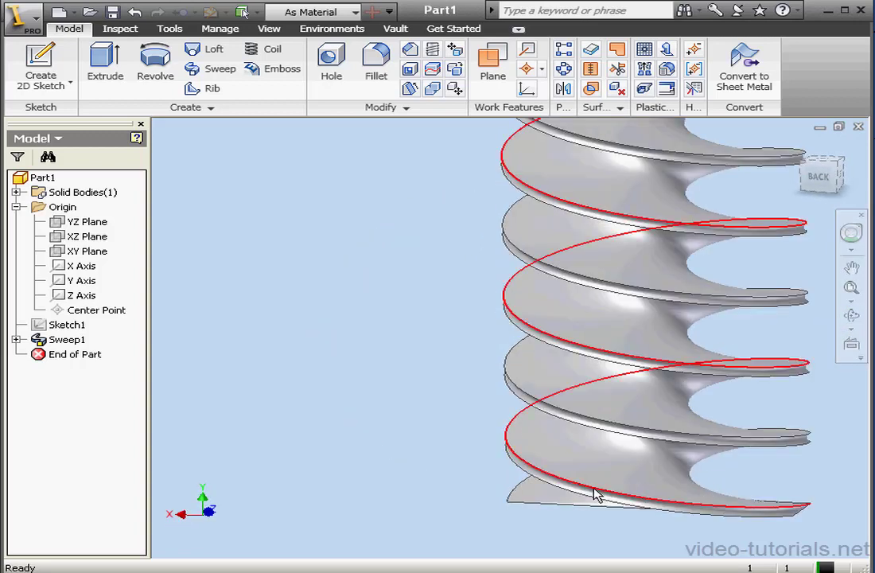
{"action": "scroll", "coordinate": [527, 463], "scroll_direction": "up", "scroll_amount": 2}
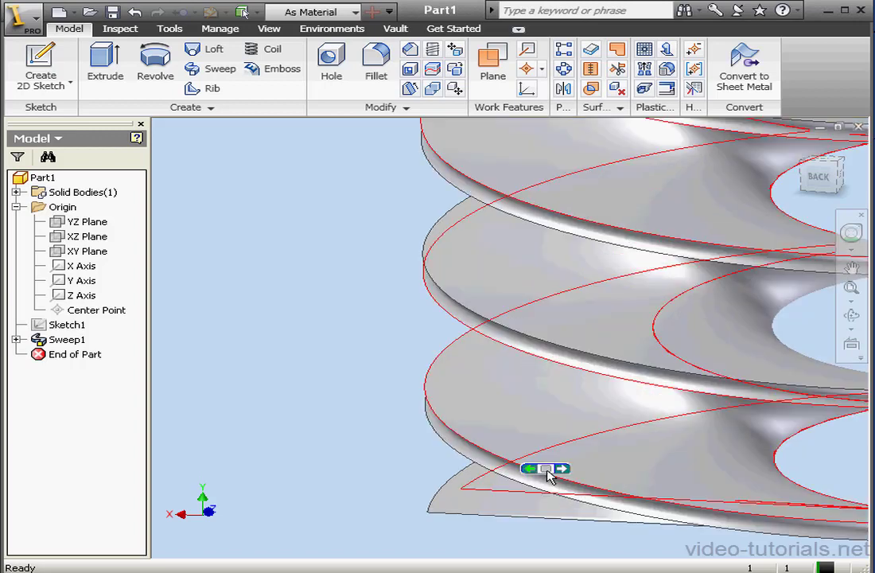
{"action": "middle_click_drag", "start_coordinate": [537, 414], "coordinate": [460, 419]}
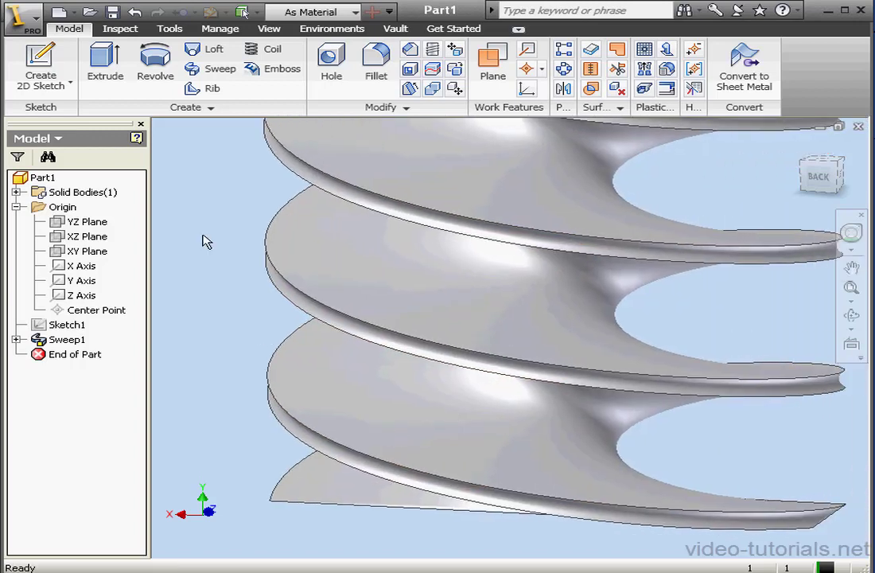
Start a 3D sketch and include the auger flight's outer helical edge in it.
{"action": "left_click", "coordinate": [70, 85]}
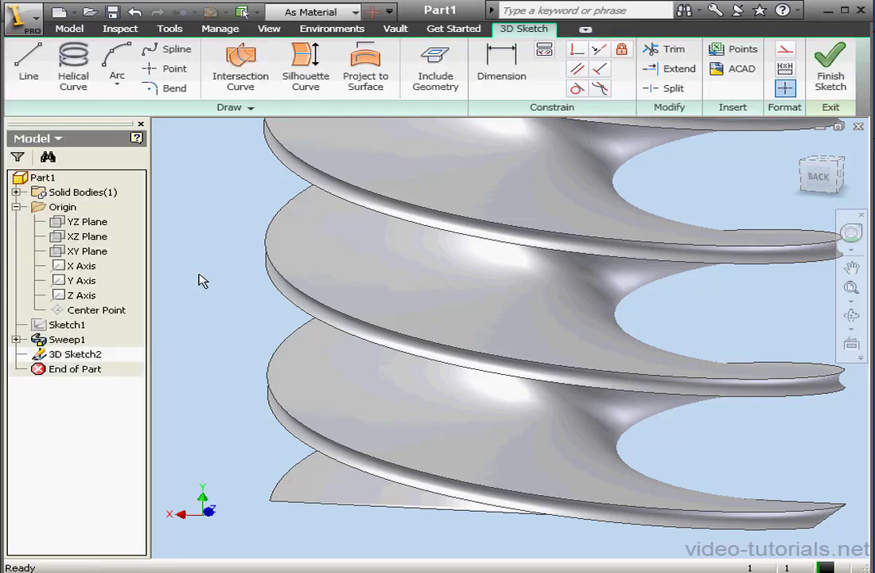
{"action": "left_click", "coordinate": [433, 80]}
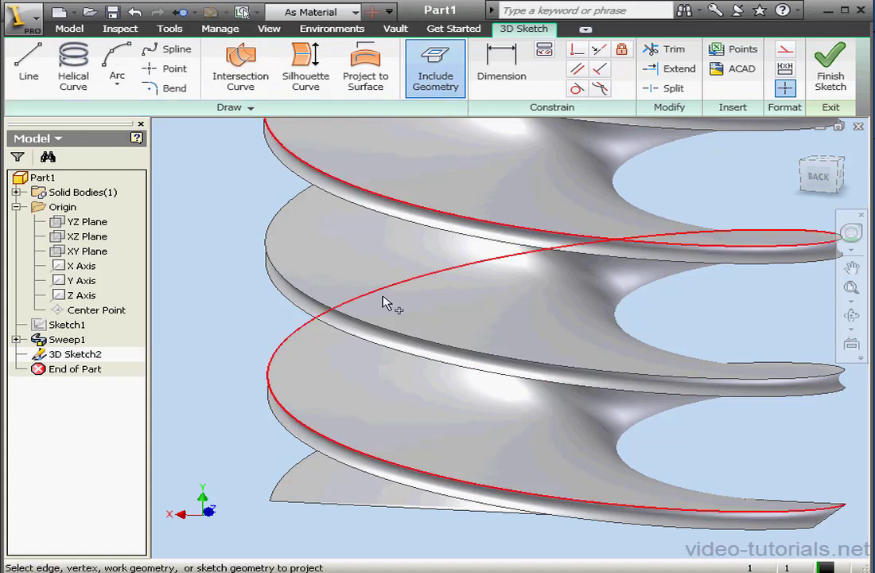
{"action": "left_click", "coordinate": [295, 473]}
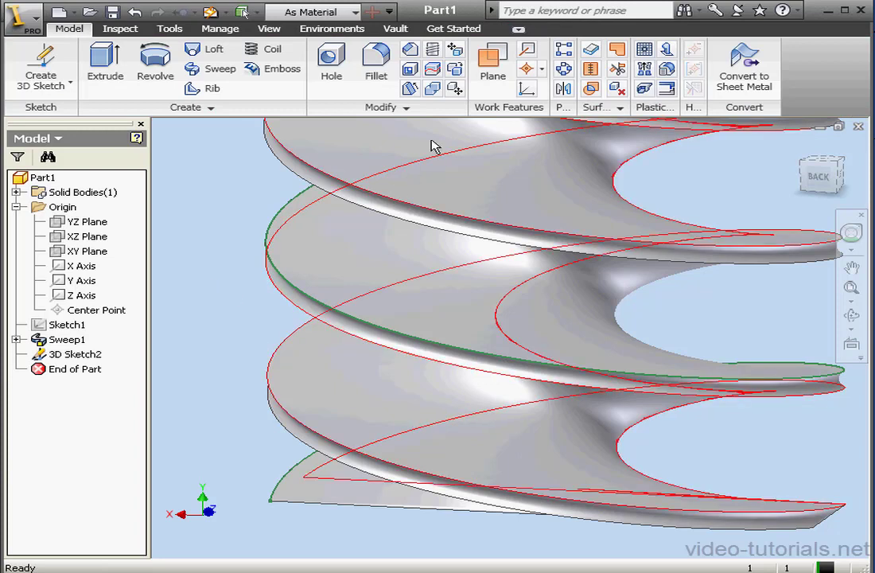
Create Work Plane1 normal to the helix curve at its bottom end point.
{"action": "left_click", "coordinate": [492, 66]}
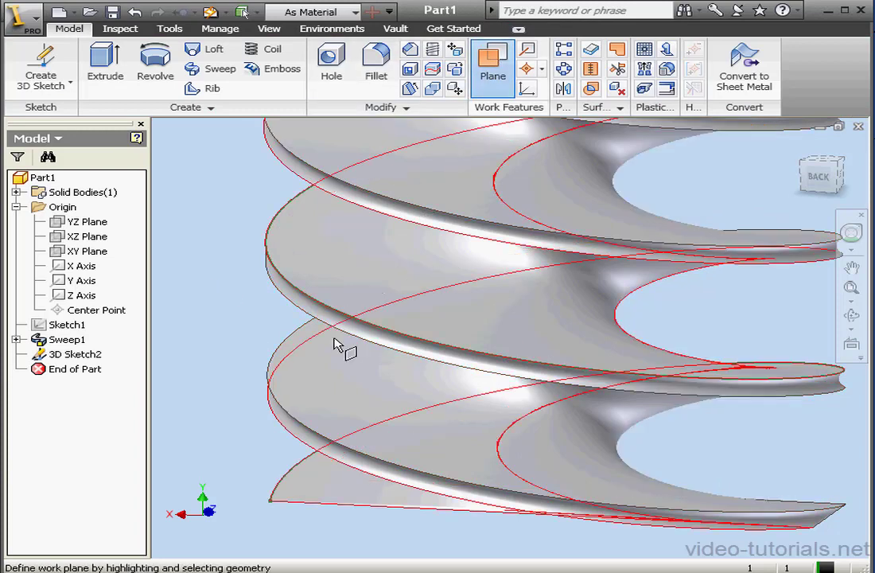
{"action": "left_click", "coordinate": [272, 500]}
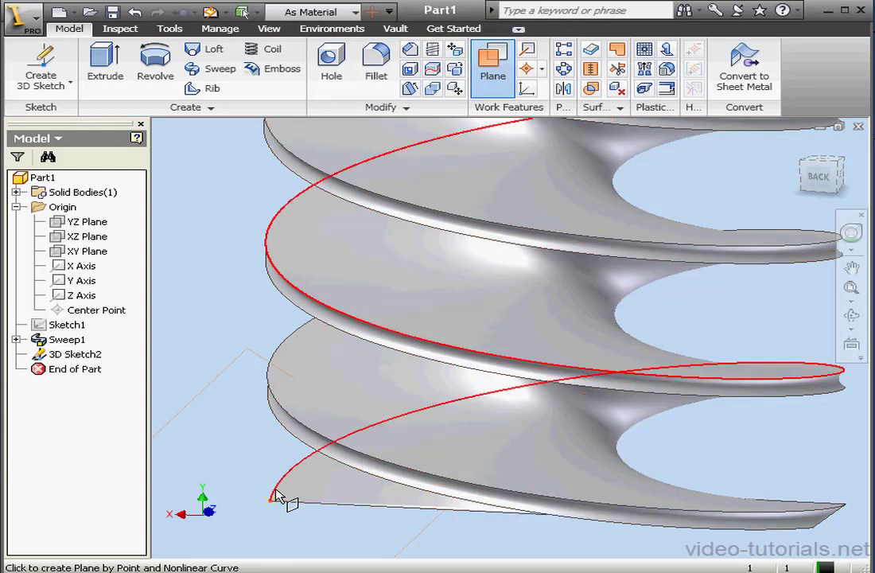
{"action": "left_click", "coordinate": [276, 495]}
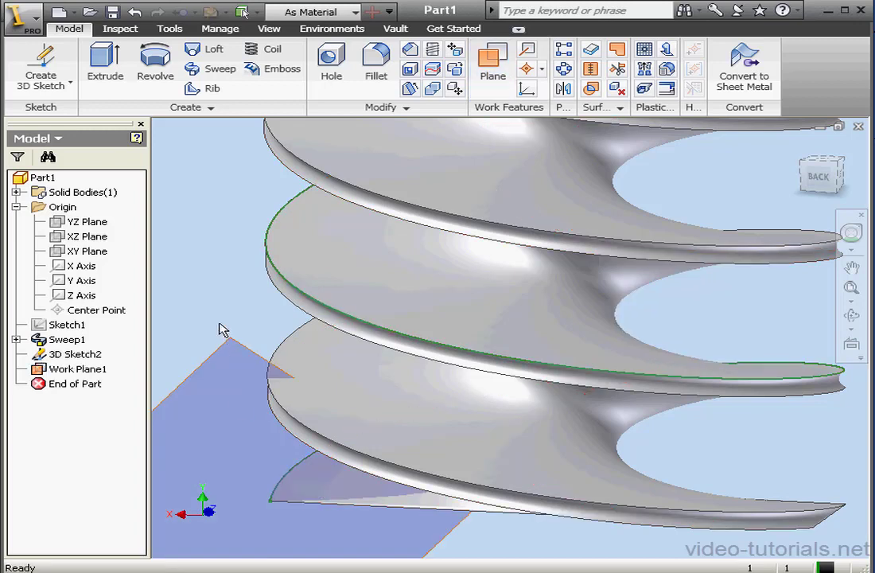
Start a 2D sketch on Work Plane1.
{"action": "left_click", "coordinate": [73, 88]}
{"action": "left_click", "coordinate": [74, 117]}
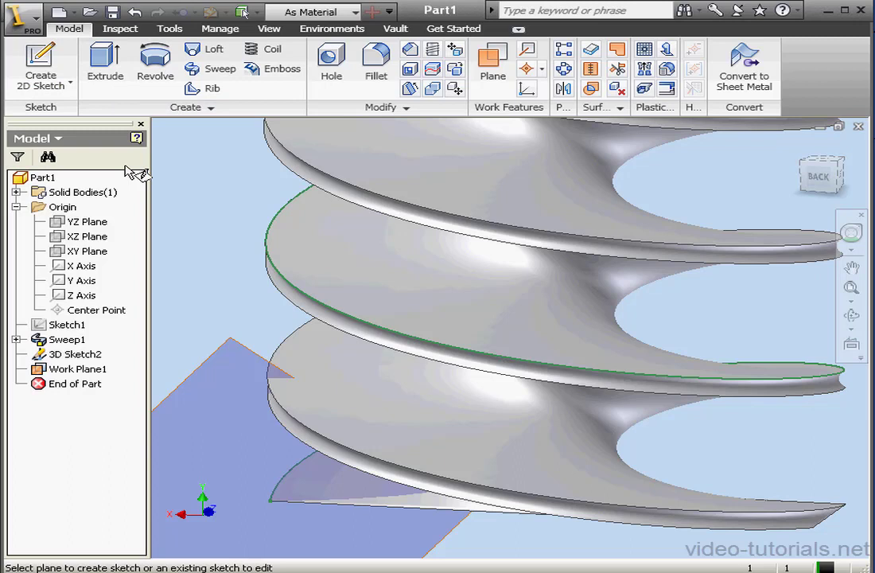
{"action": "left_click", "coordinate": [203, 365]}
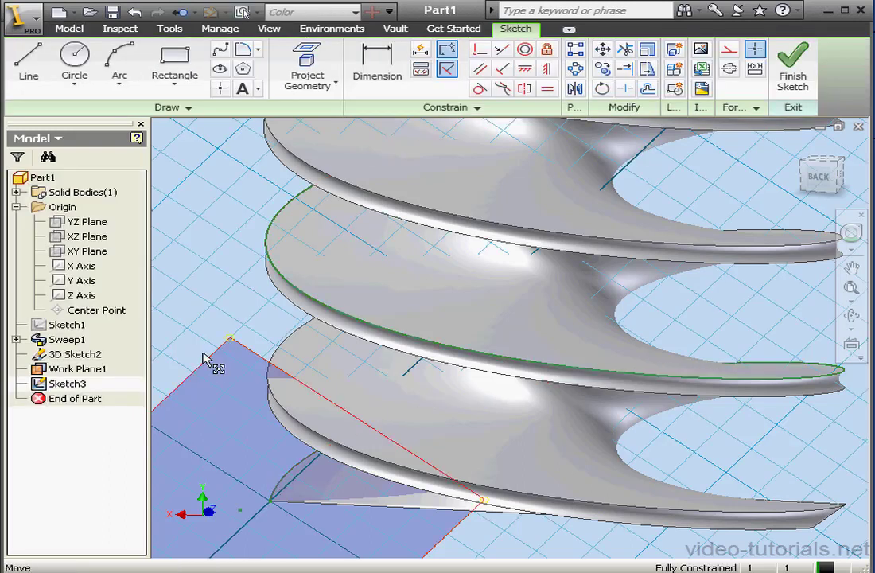
Project the helix end point and draw a circle centred on it.
{"action": "left_click", "coordinate": [312, 61]}
{"action": "left_click", "coordinate": [275, 509]}
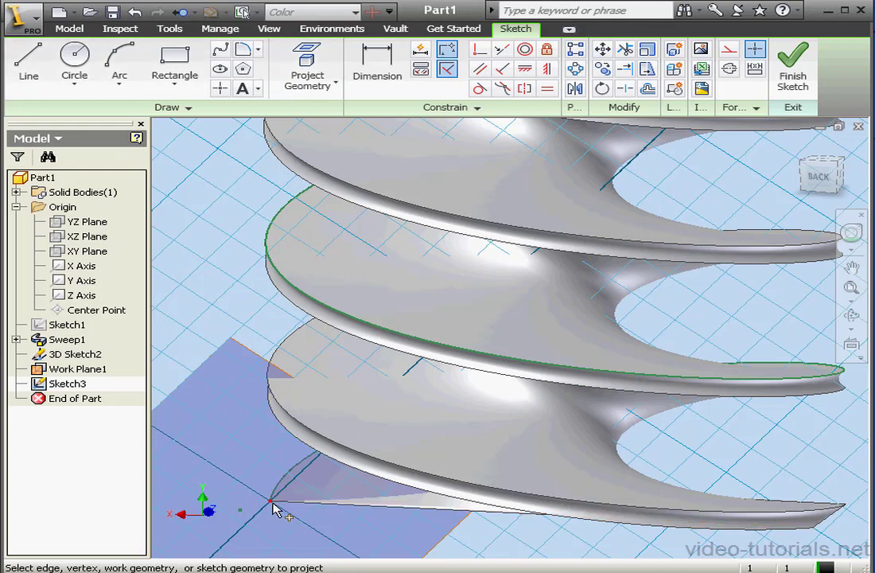
{"action": "left_click", "coordinate": [76, 57]}
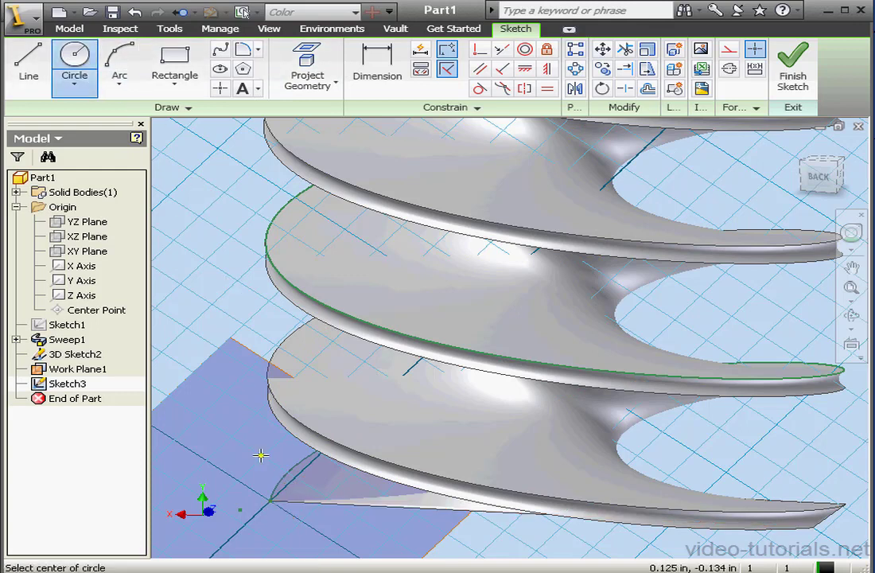
{"action": "left_click", "coordinate": [269, 501]}
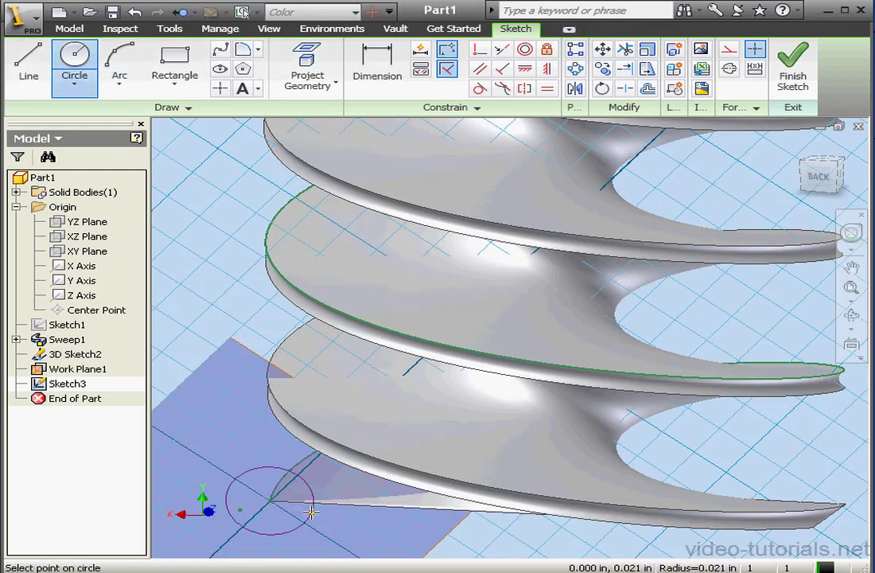
{"action": "left_click", "coordinate": [370, 514]}
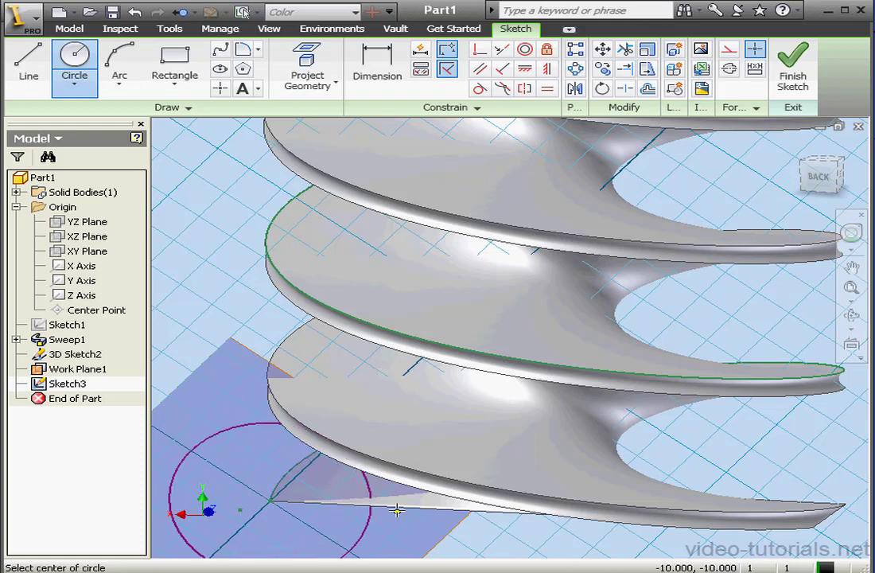
Dimension the circle's diameter to 0.625 in and finish the sketch.
{"action": "left_click", "coordinate": [377, 65]}
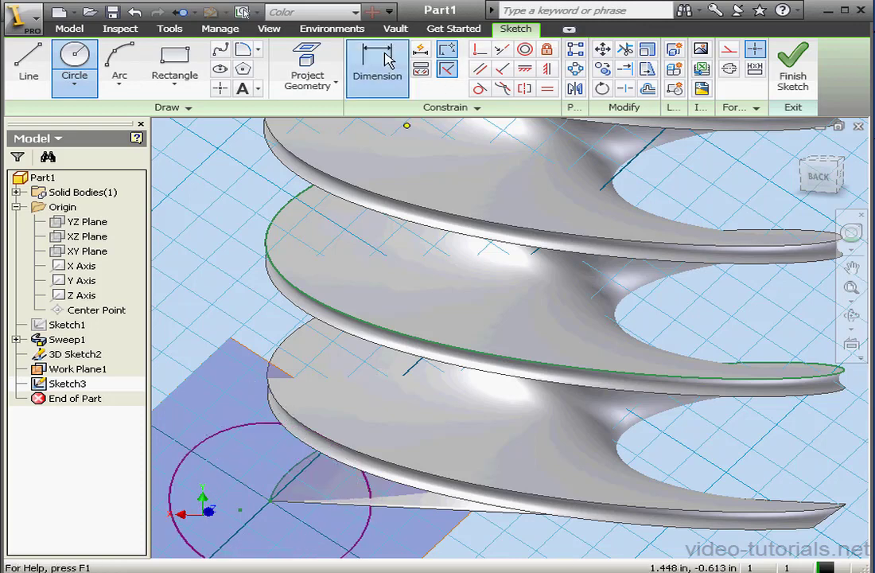
{"action": "left_click", "coordinate": [266, 424]}
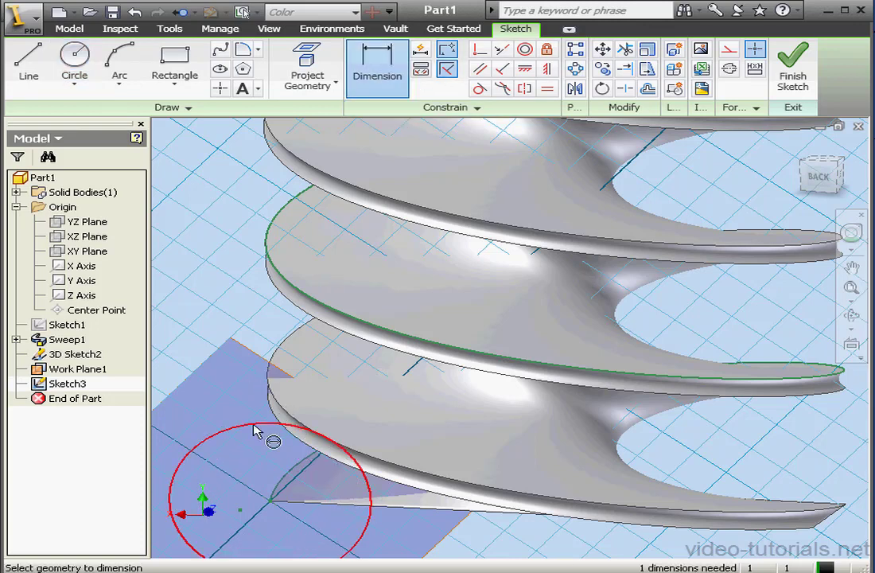
{"action": "left_click", "coordinate": [216, 309]}
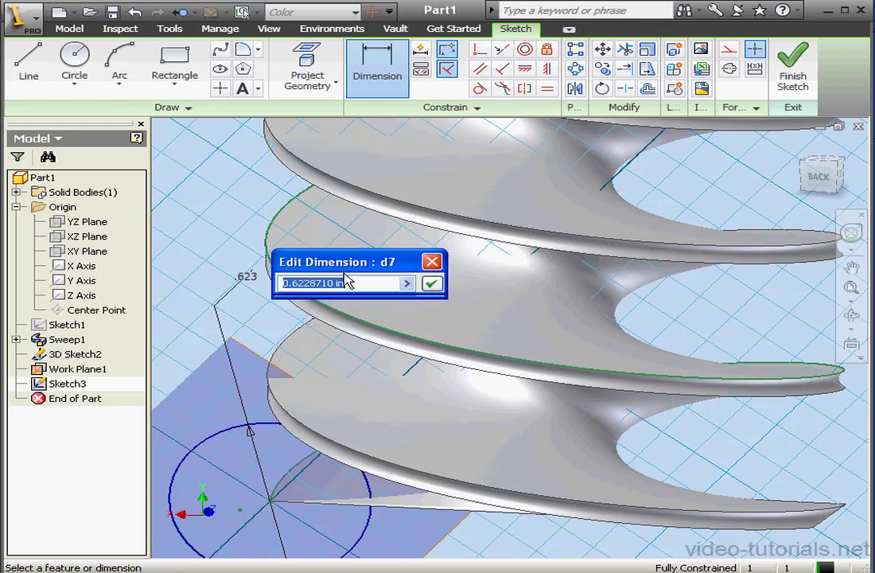
{"action": "left_click", "coordinate": [339, 265]}
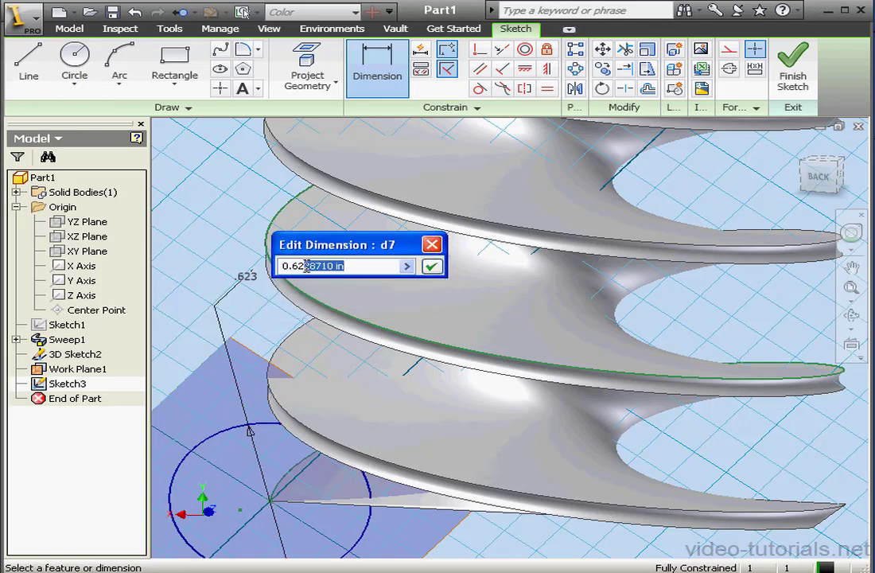
{"action": "type", "text": "5"}
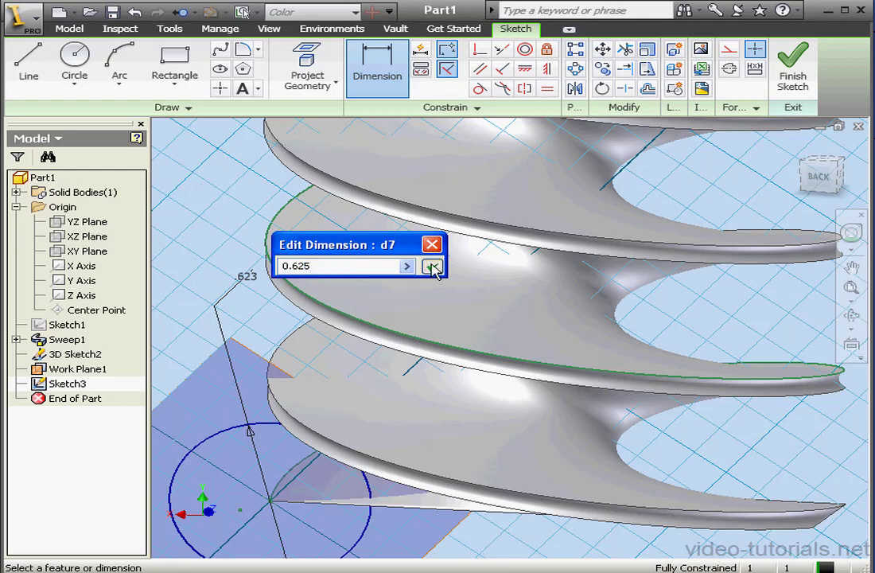
{"action": "left_click", "coordinate": [432, 266]}
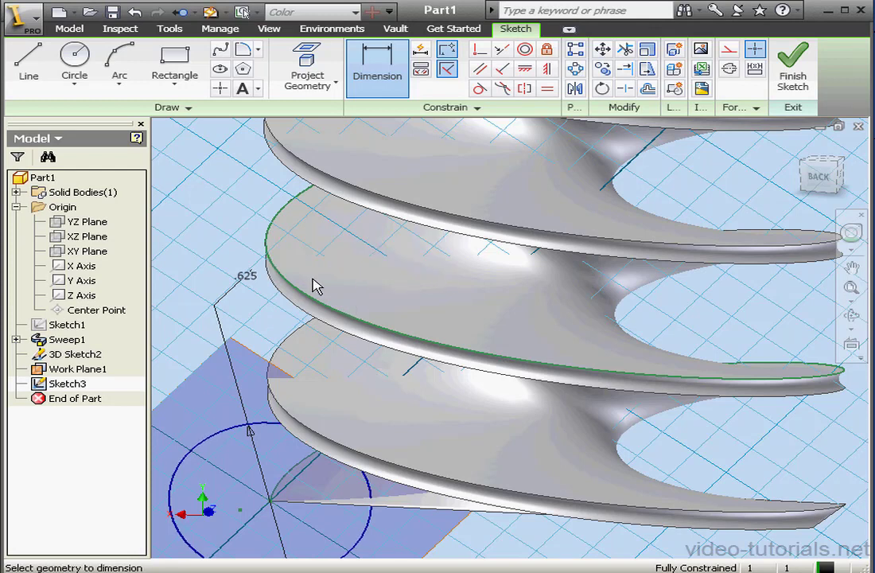
{"action": "left_click", "coordinate": [791, 79]}
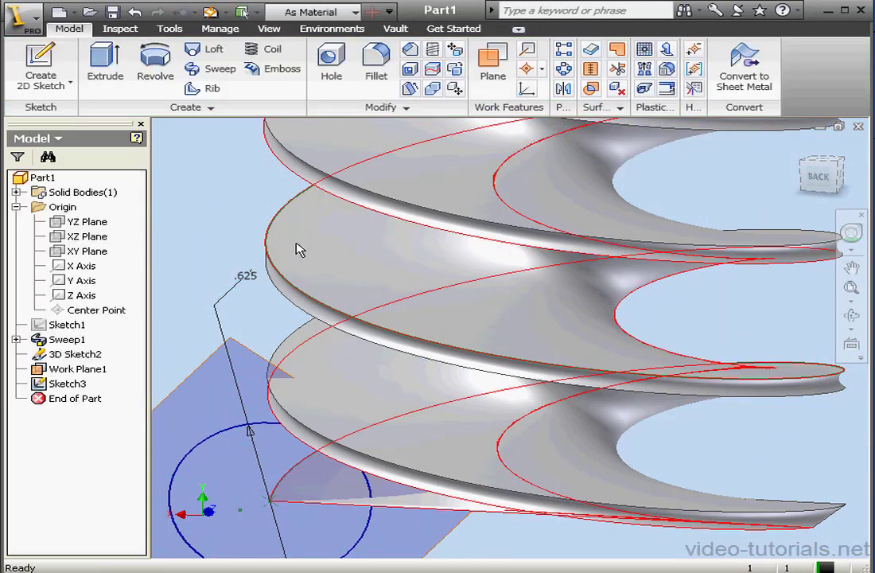
Sweep the 0.625 in circle along the helix with Surface output, creating SweepSrf1.
{"action": "left_click", "coordinate": [210, 69]}
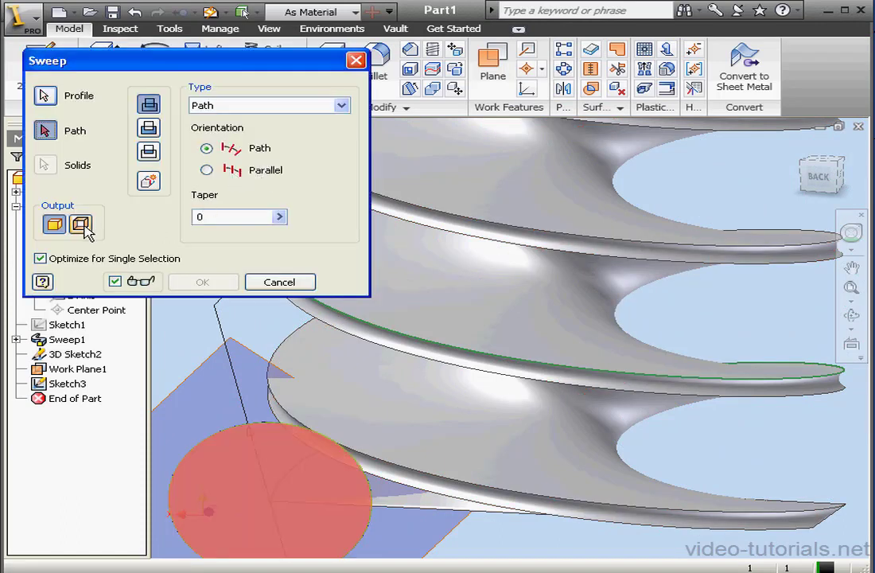
{"action": "left_click", "coordinate": [82, 225]}
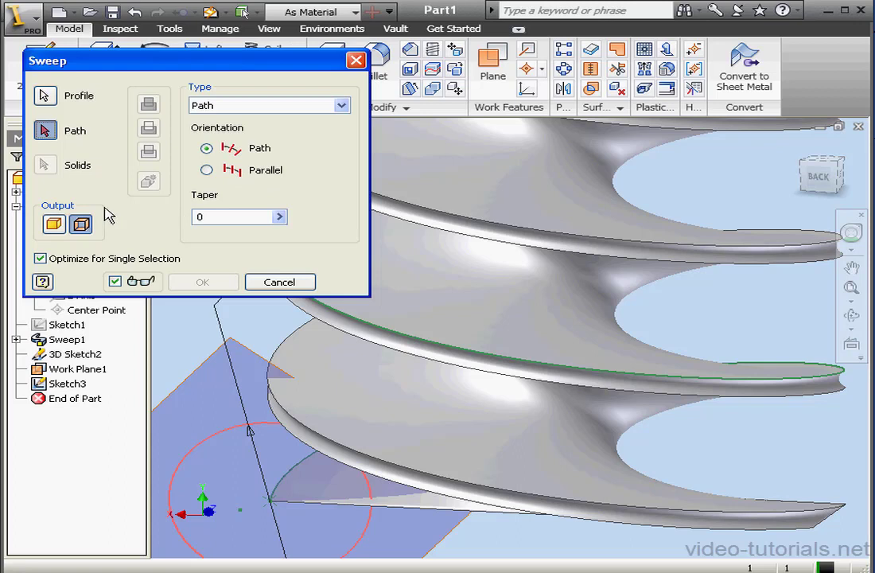
{"action": "left_click", "coordinate": [289, 469]}
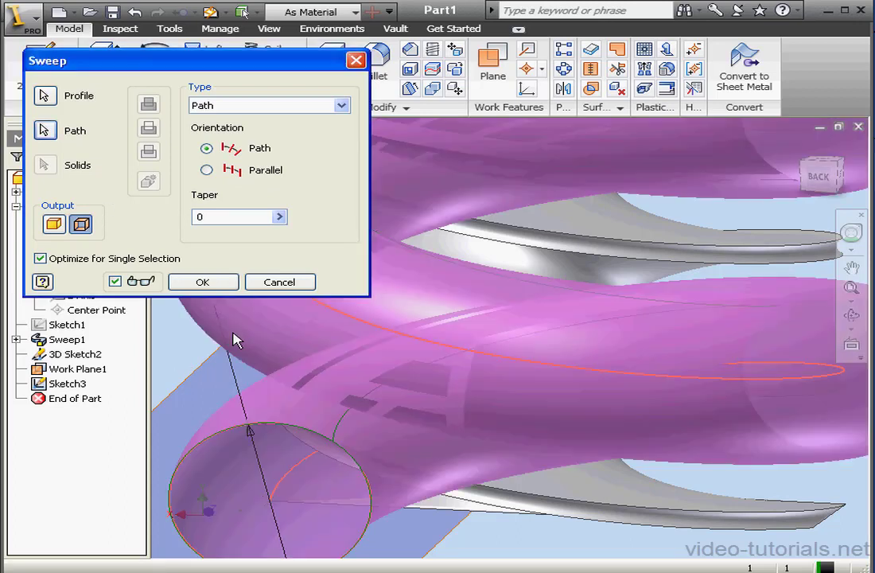
{"action": "left_click", "coordinate": [211, 282]}
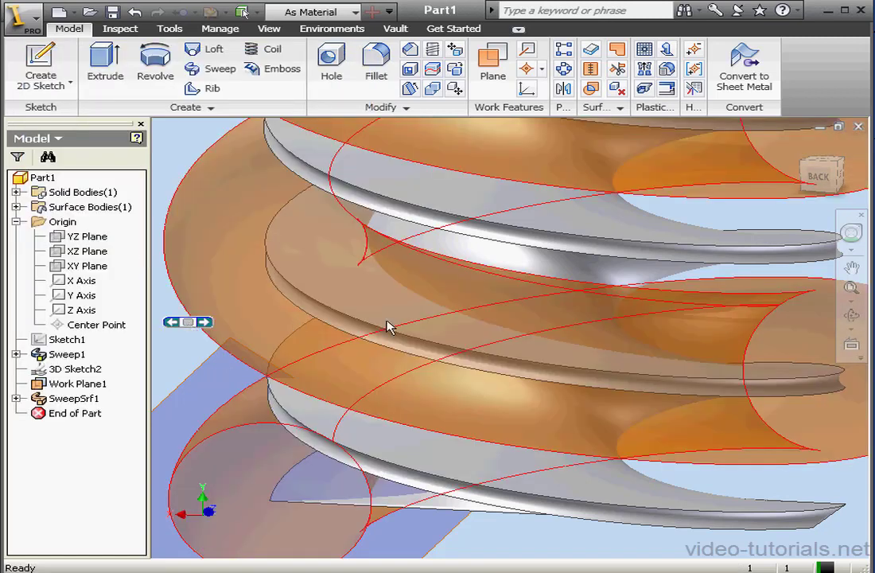
{"action": "scroll", "coordinate": [398, 325], "scroll_direction": "down", "scroll_amount": 5}
{"action": "middle_click_drag", "start_coordinate": [400, 320], "coordinate": [453, 393]}
{"action": "middle_click_drag", "start_coordinate": [455, 262], "coordinate": [449, 489]}
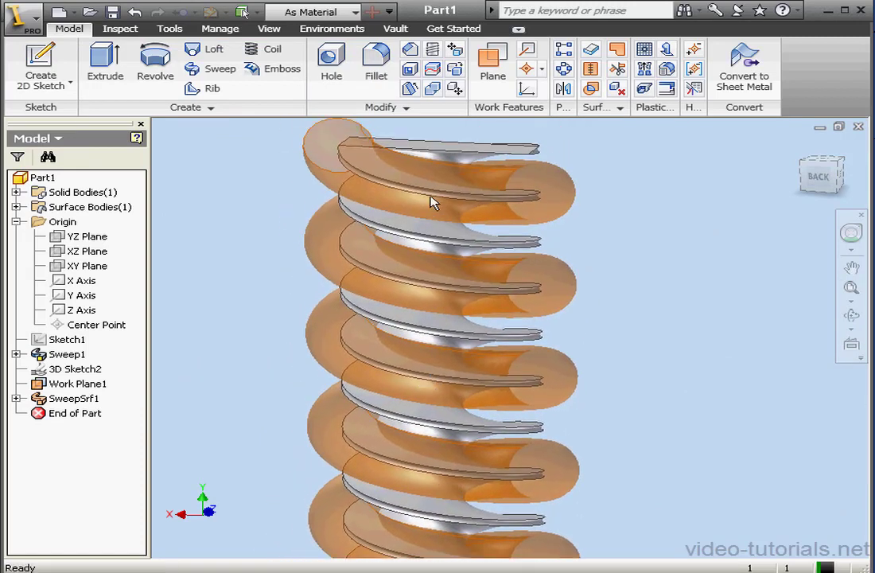
{"action": "middle_click_drag", "start_coordinate": [434, 199], "coordinate": [432, 245]}
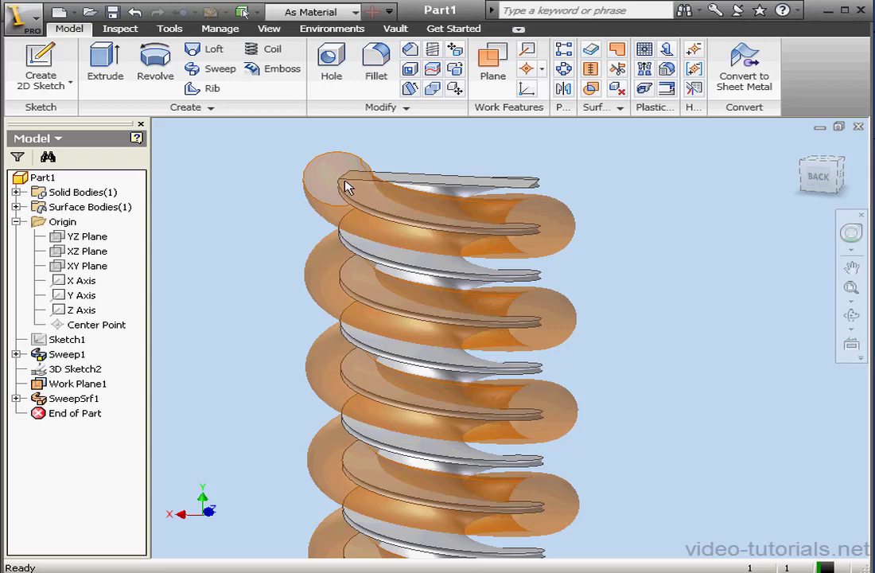
{"action": "mouse_move", "coordinate": [346, 186]}
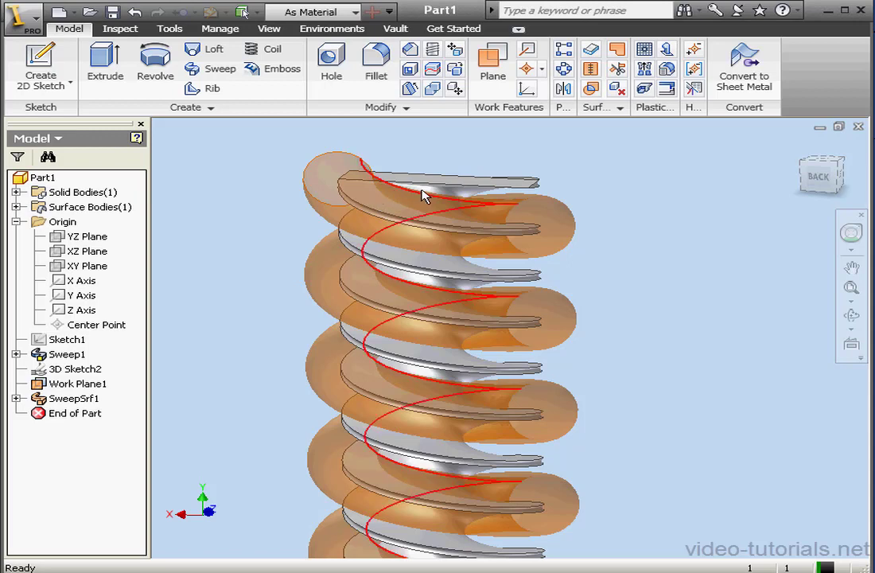
{"action": "mouse_move", "coordinate": [411, 213]}
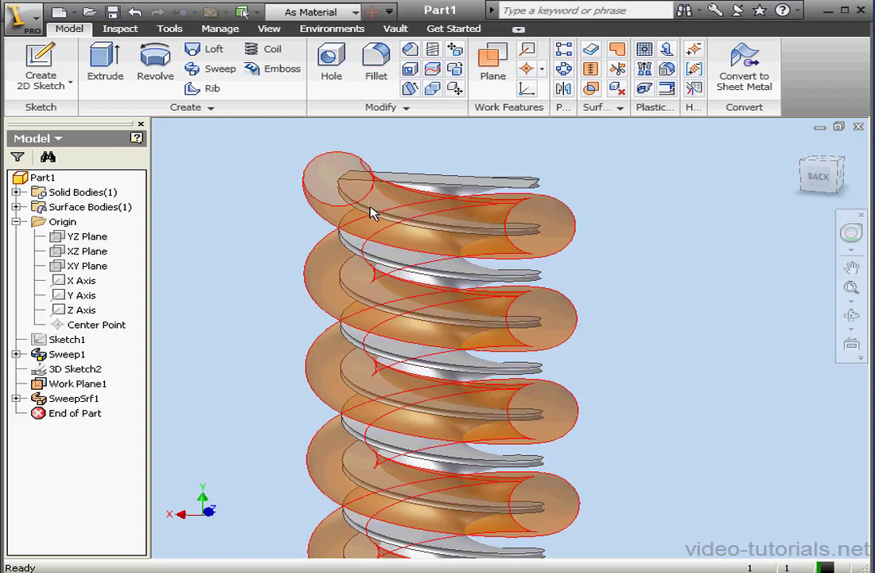
{"action": "scroll", "coordinate": [459, 264], "scroll_direction": "up", "scroll_amount": 3}
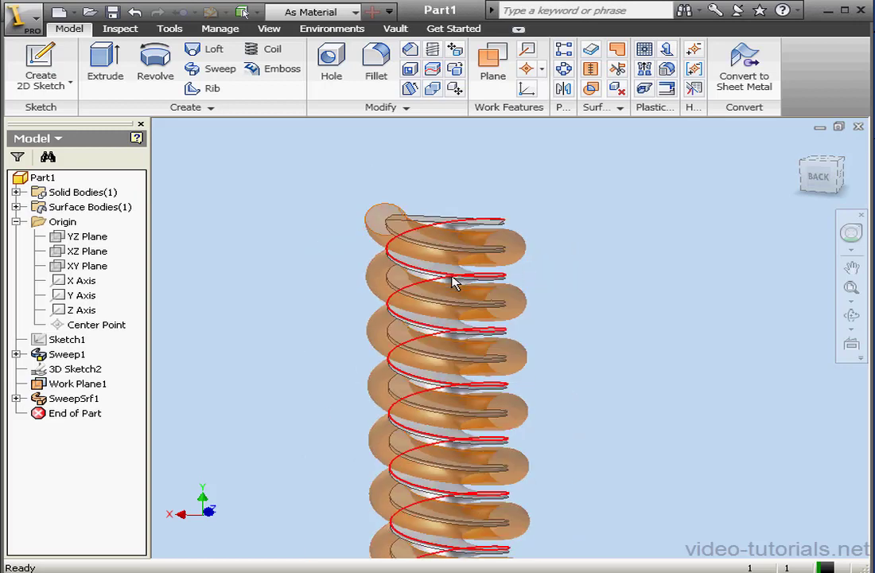
{"action": "middle_click_drag", "start_coordinate": [454, 347], "coordinate": [337, 290]}
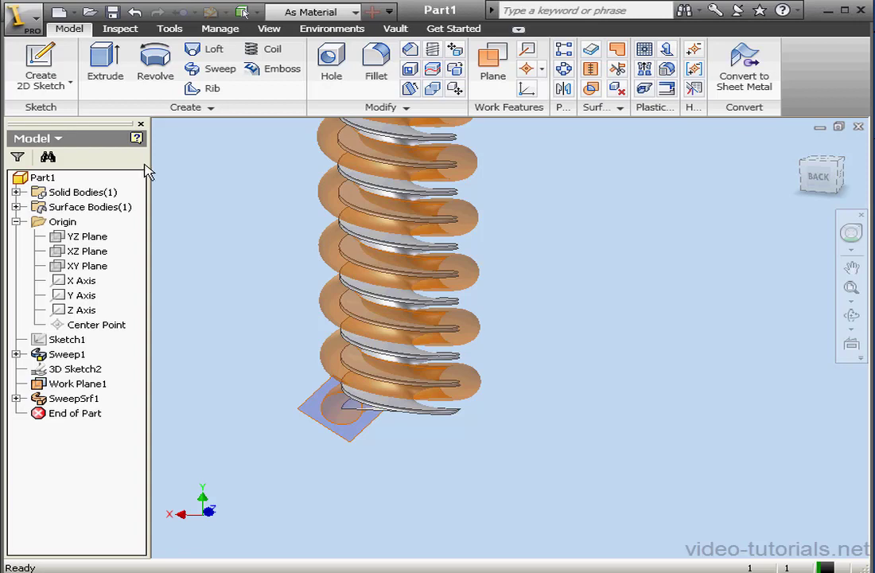
In a new 3D sketch, create the intersection curve of SweepSrf1 and Work Plane1.
{"action": "left_click", "coordinate": [70, 83]}
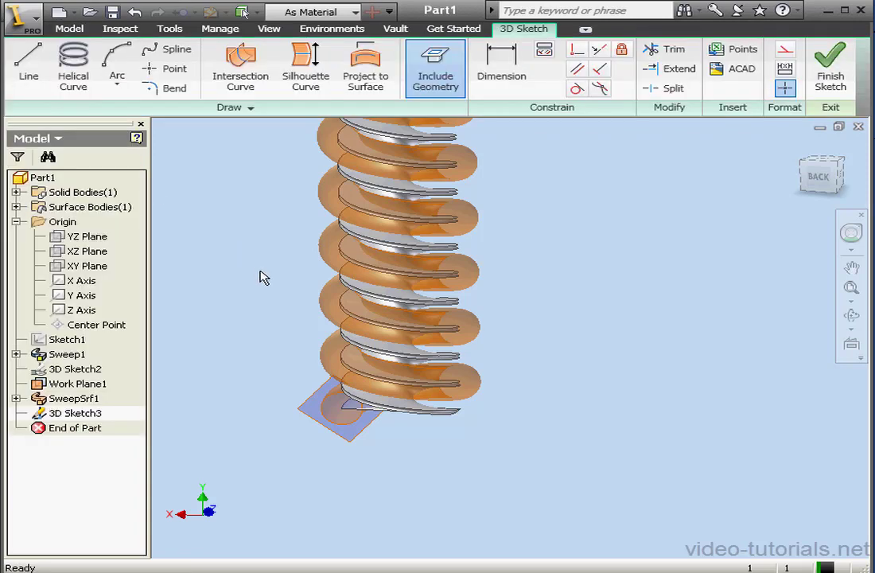
{"action": "left_click", "coordinate": [238, 62]}
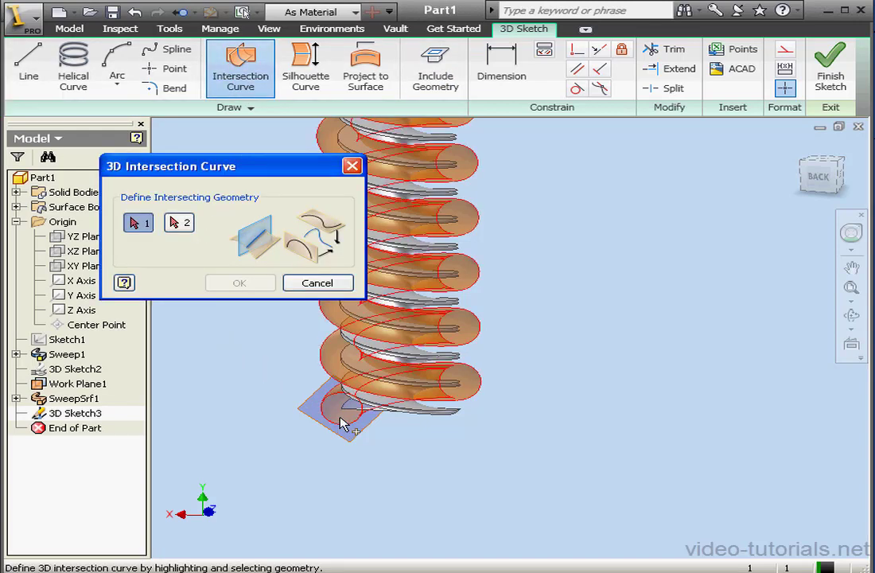
{"action": "left_click", "coordinate": [338, 382]}
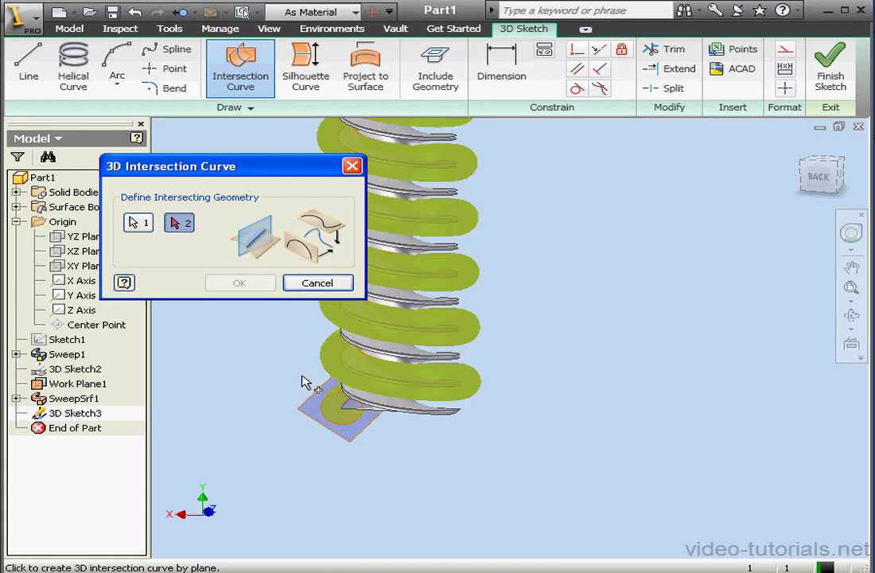
{"action": "left_click", "coordinate": [371, 374]}
{"action": "left_click", "coordinate": [250, 287]}
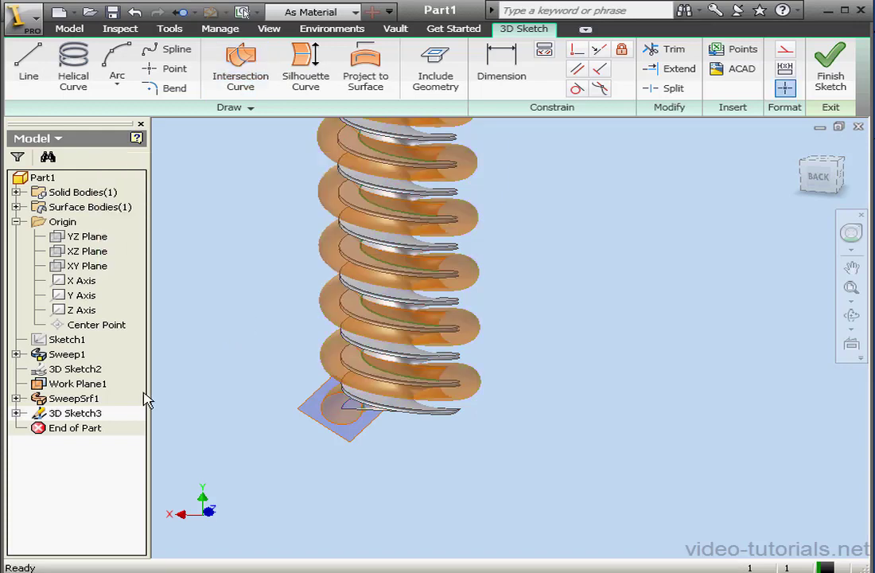
Hide SweepSrf1 and Work Plane1, then finish the 3D sketch.
{"action": "right_click", "coordinate": [80, 397]}
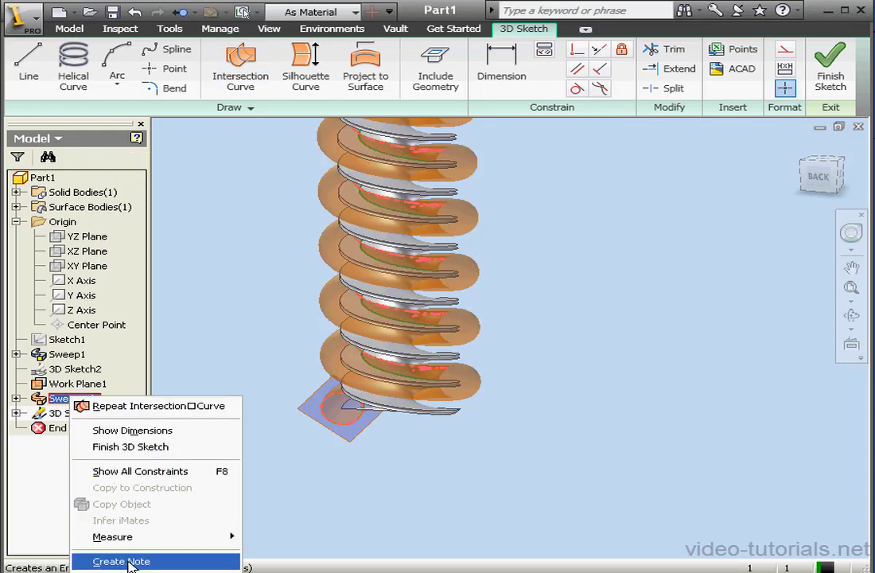
{"action": "left_click", "coordinate": [111, 566]}
{"action": "scroll", "coordinate": [425, 445], "scroll_direction": "up", "scroll_amount": 5}
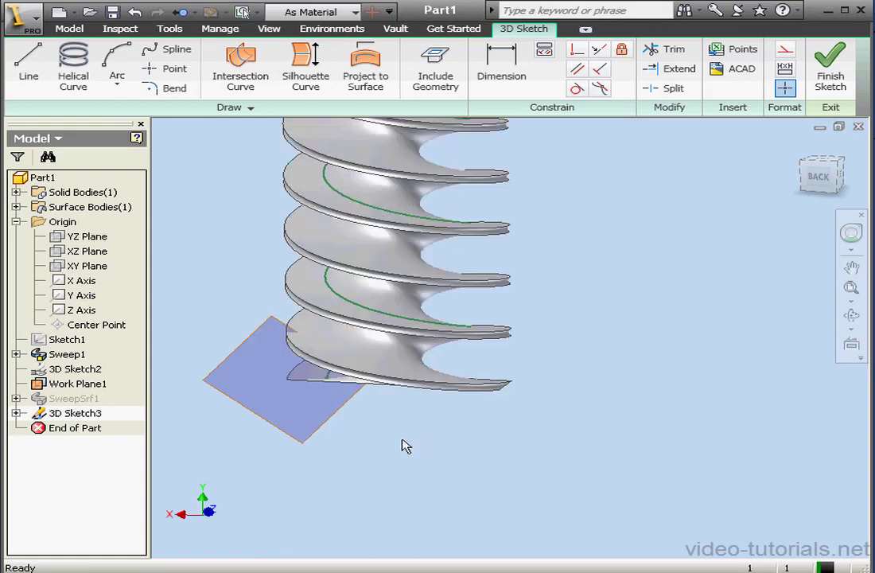
{"action": "right_click", "coordinate": [73, 384]}
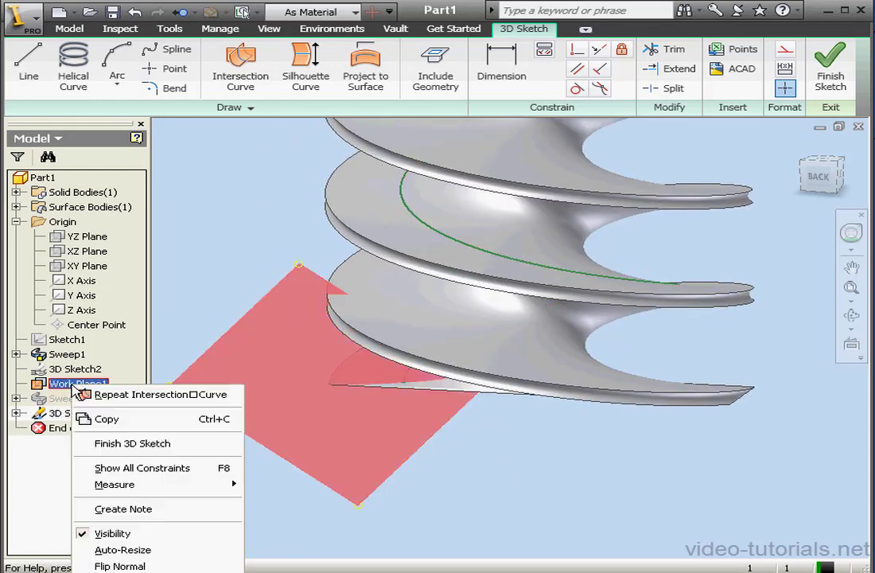
{"action": "left_click", "coordinate": [107, 533]}
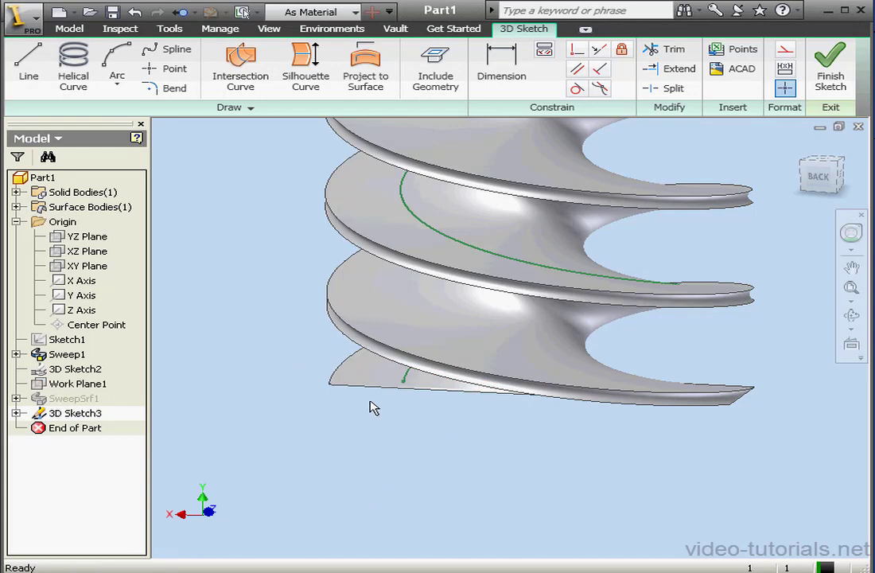
{"action": "left_click", "coordinate": [829, 75]}
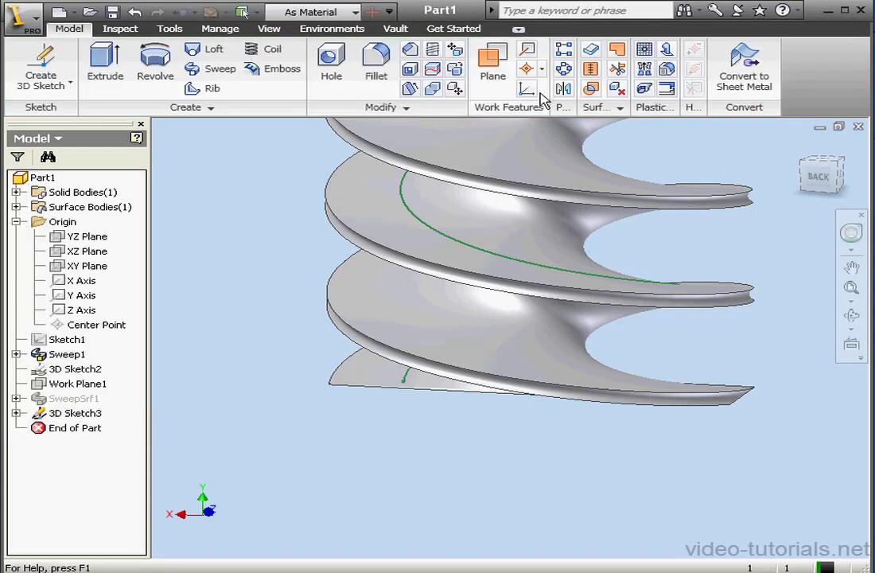
Create Work Plane2 normal to the red intersection curve at its lower endpoint and begin a 2D sketch.
{"action": "left_click", "coordinate": [496, 65]}
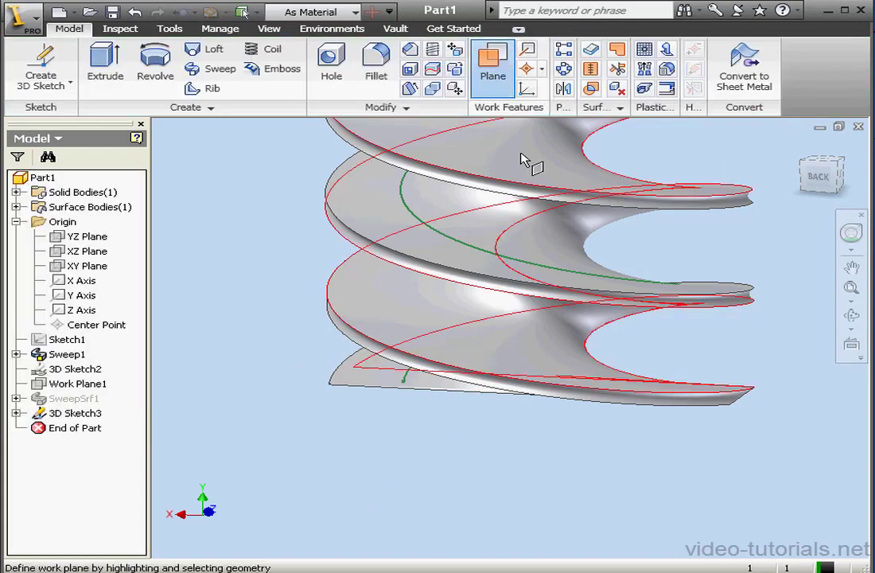
{"action": "left_click", "coordinate": [405, 383]}
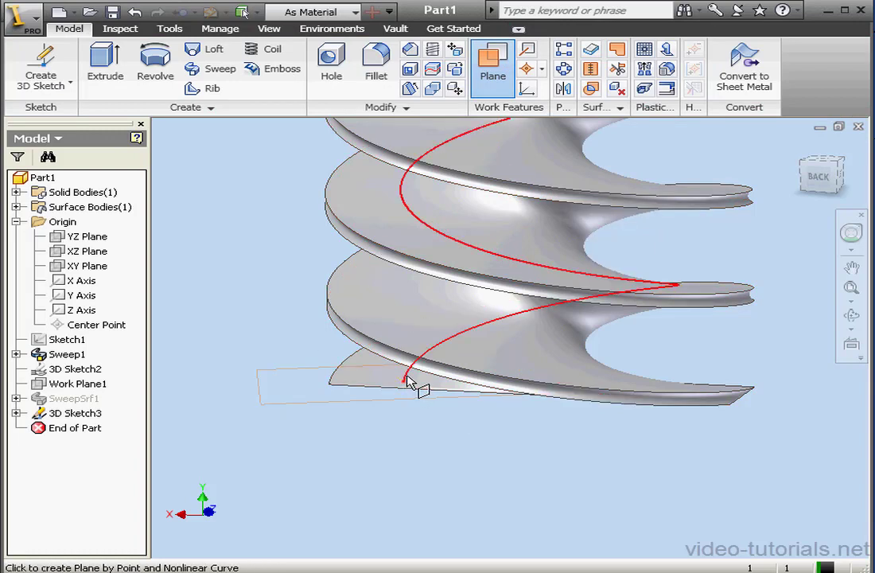
{"action": "left_click", "coordinate": [407, 379]}
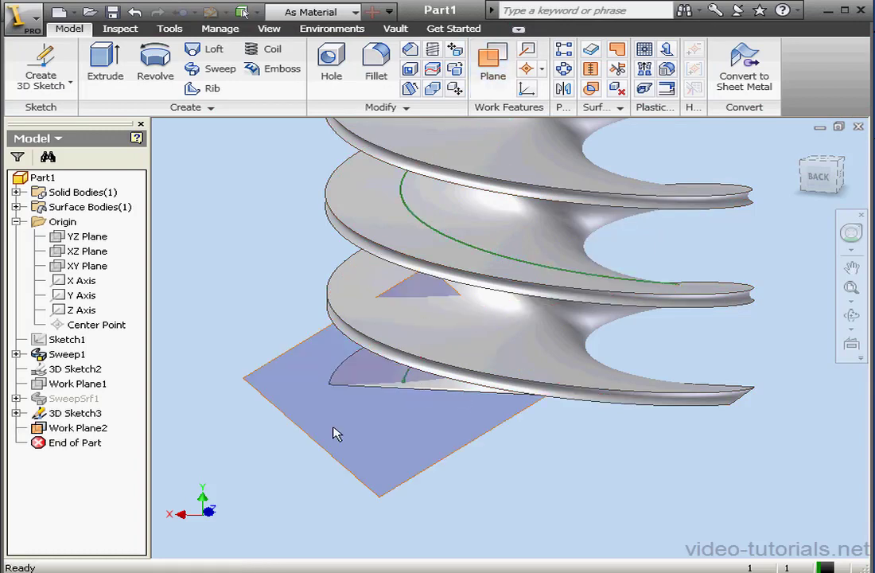
{"action": "left_click", "coordinate": [70, 82]}
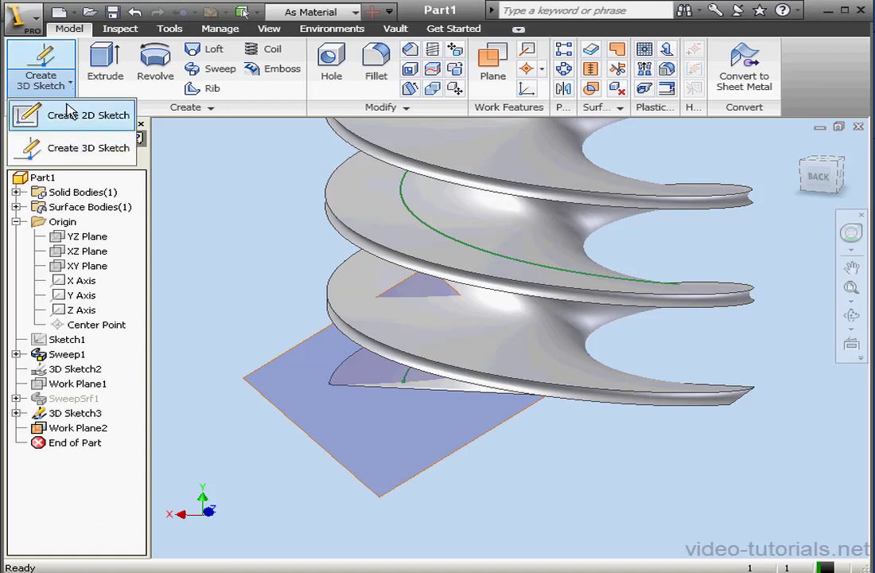
{"action": "left_click", "coordinate": [69, 117]}
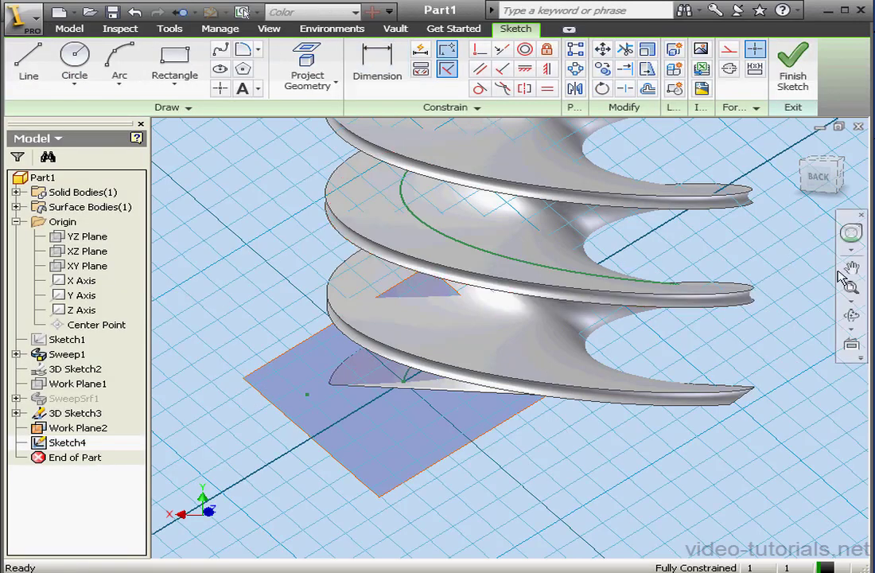
Place the sketch on Work Plane2, view it face-on, and project the blade edges.
{"action": "left_click", "coordinate": [851, 344]}
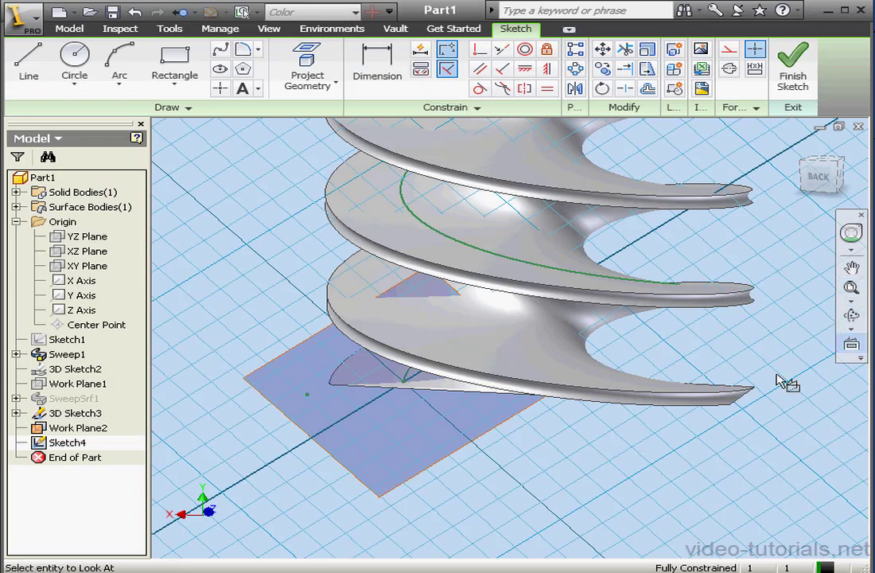
{"action": "left_click", "coordinate": [459, 450]}
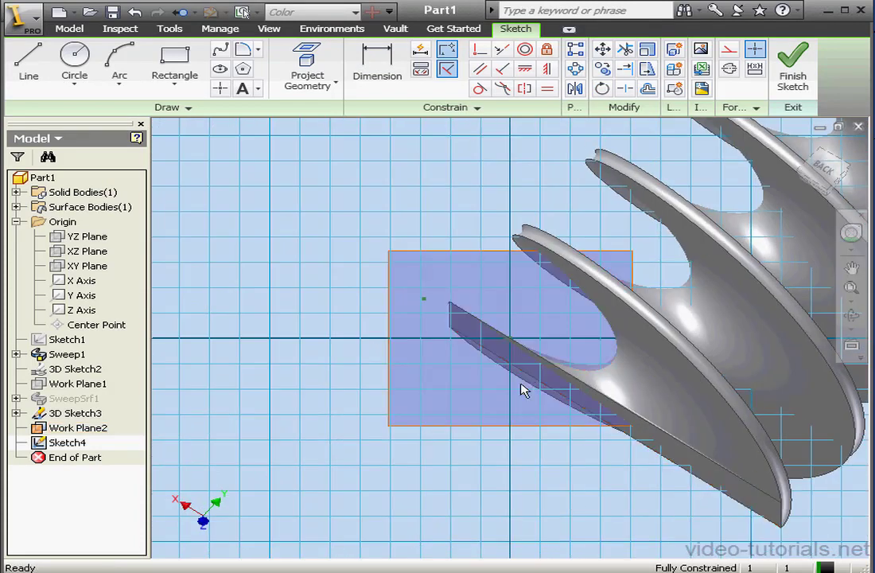
{"action": "left_click", "coordinate": [322, 70]}
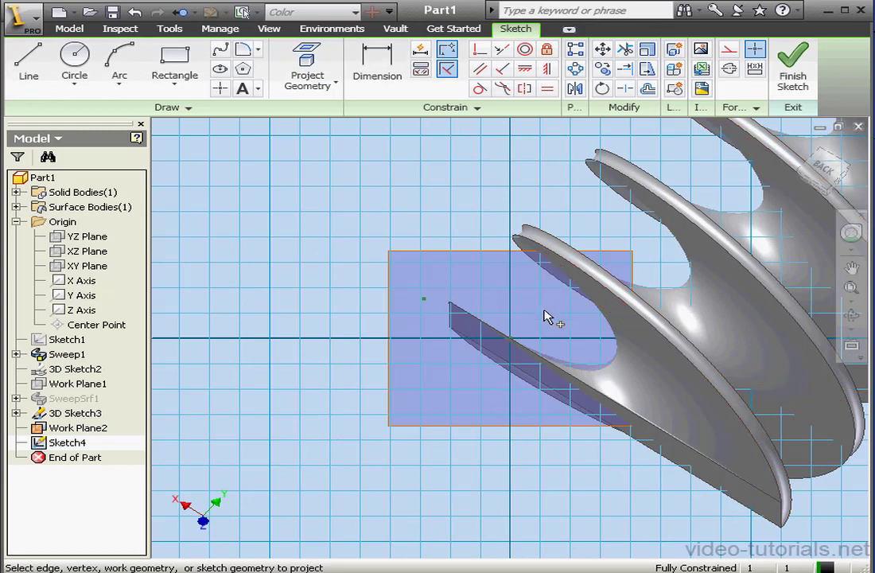
{"action": "scroll", "coordinate": [513, 343], "scroll_direction": "up", "scroll_amount": 3}
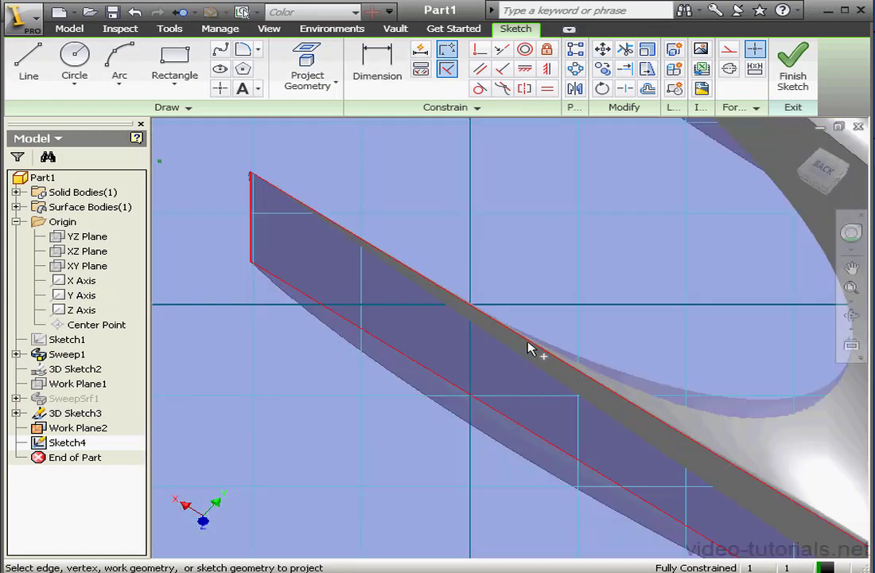
{"action": "left_click", "coordinate": [850, 317]}
{"action": "left_click_drag", "start_coordinate": [493, 303], "coordinate": [475, 312]}
{"action": "key", "text": "Escape"}
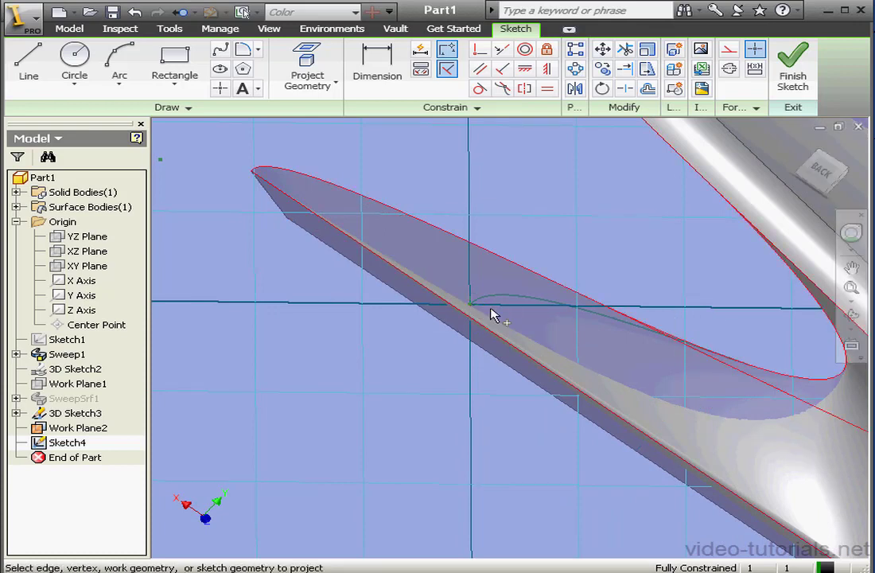
Draw a closed five-sided line profile starting and ending at the axis intersection.
{"action": "left_click", "coordinate": [28, 68]}
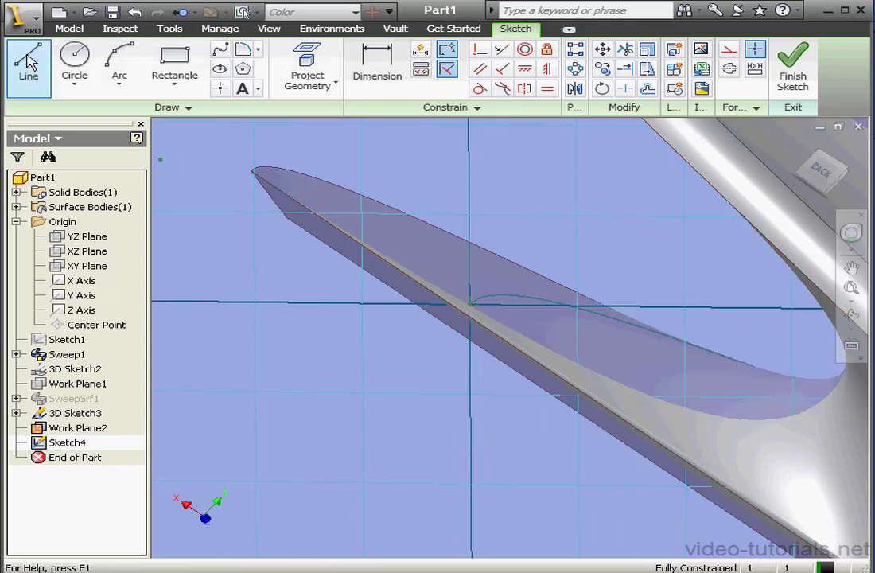
{"action": "left_click", "coordinate": [469, 304]}
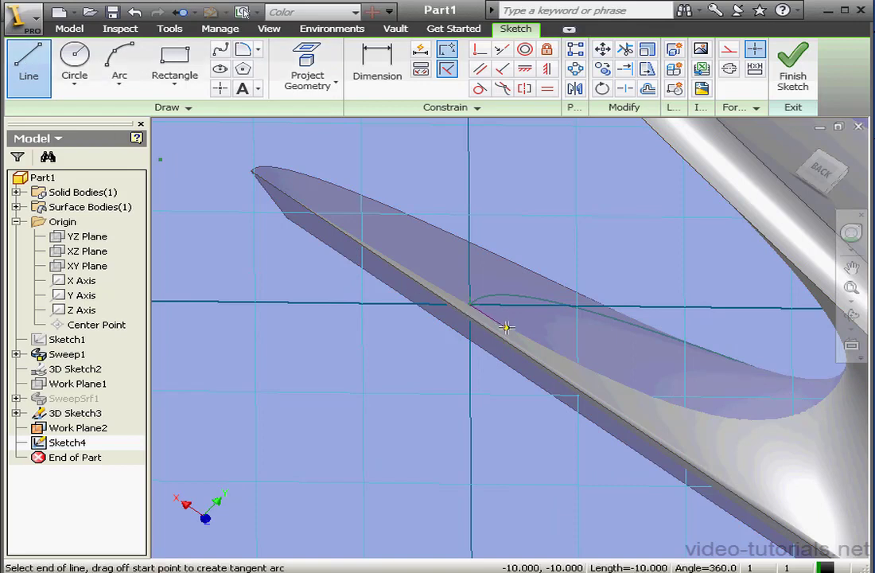
{"action": "left_click", "coordinate": [518, 333]}
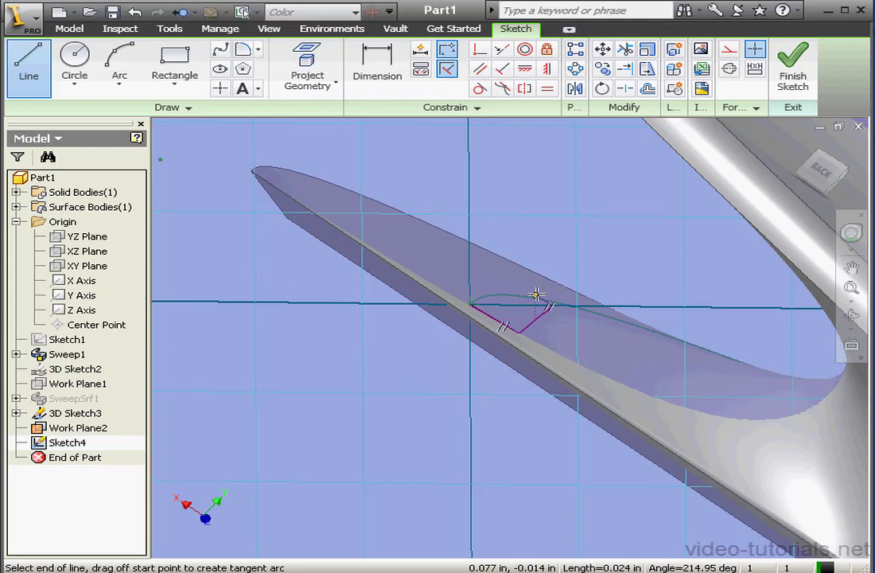
{"action": "left_click", "coordinate": [544, 295]}
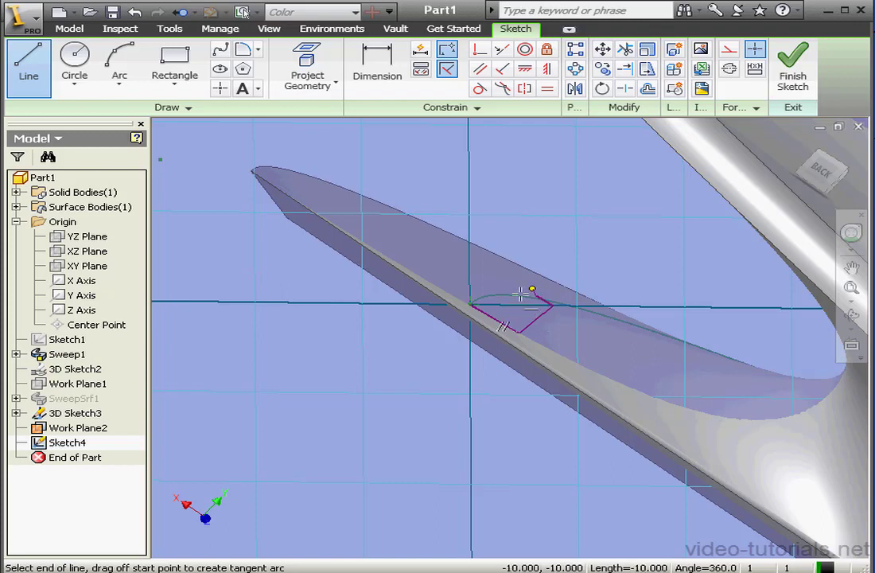
{"action": "left_click", "coordinate": [476, 296]}
{"action": "left_click", "coordinate": [469, 304]}
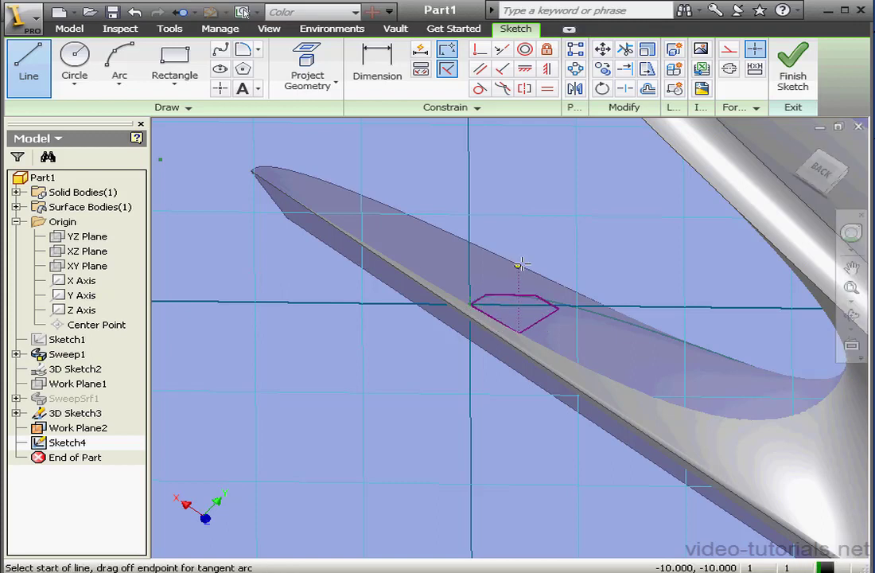
{"action": "right_click", "coordinate": [533, 251]}
{"action": "left_click", "coordinate": [550, 261]}
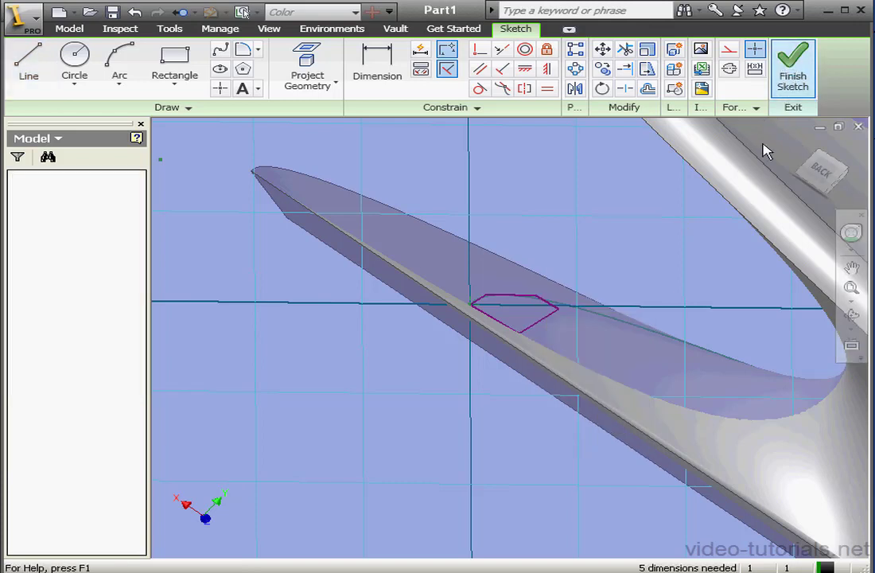
Sweep the Sketch4 profile along the helical intersection curve to create Sweep2.
{"action": "left_click", "coordinate": [802, 146]}
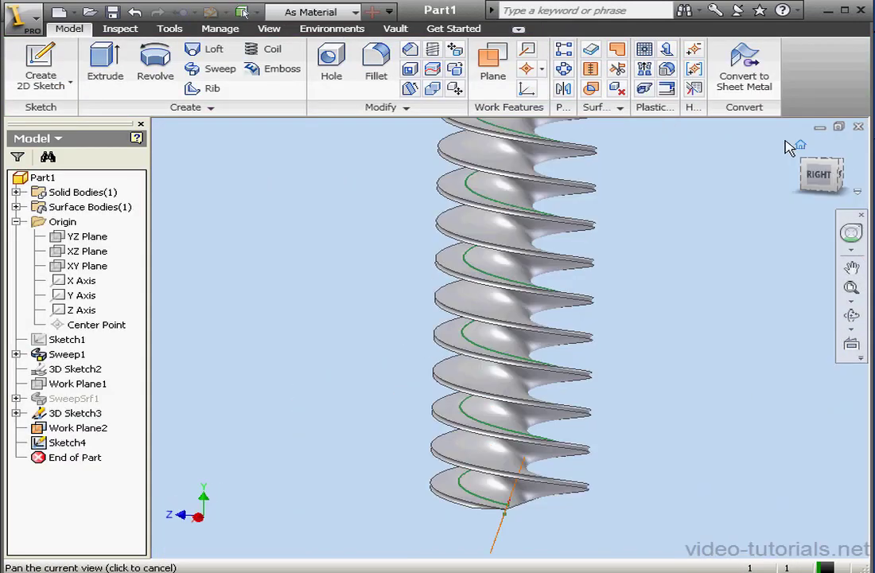
{"action": "scroll", "coordinate": [584, 496], "scroll_direction": "up", "scroll_amount": 2}
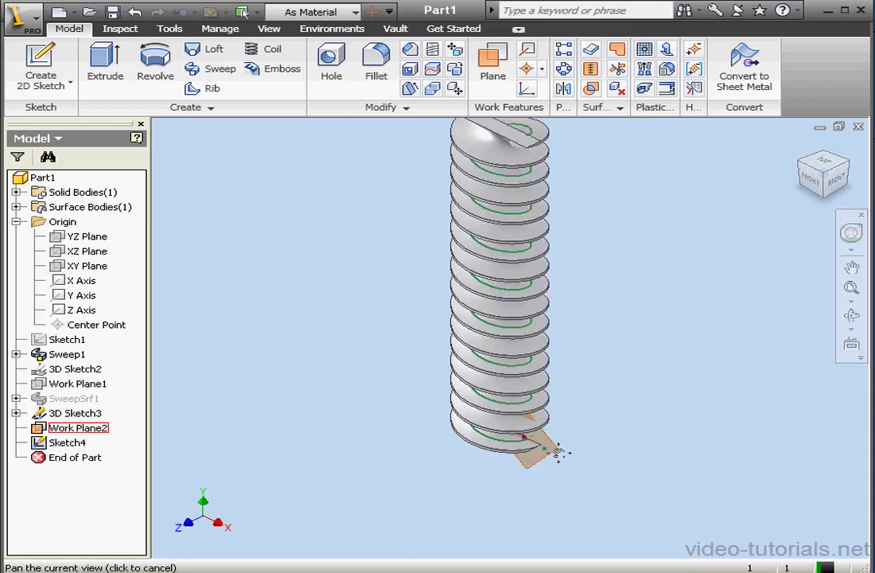
{"action": "middle_click_drag", "start_coordinate": [557, 453], "coordinate": [566, 381]}
{"action": "scroll", "coordinate": [566, 381], "scroll_direction": "up", "scroll_amount": 3}
{"action": "scroll", "coordinate": [518, 379], "scroll_direction": "up", "scroll_amount": 3}
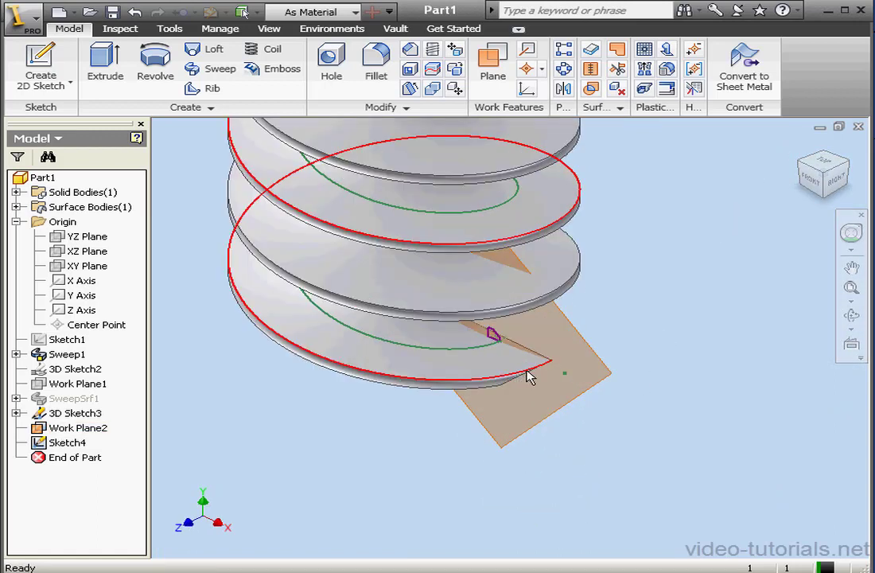
{"action": "left_click", "coordinate": [210, 68]}
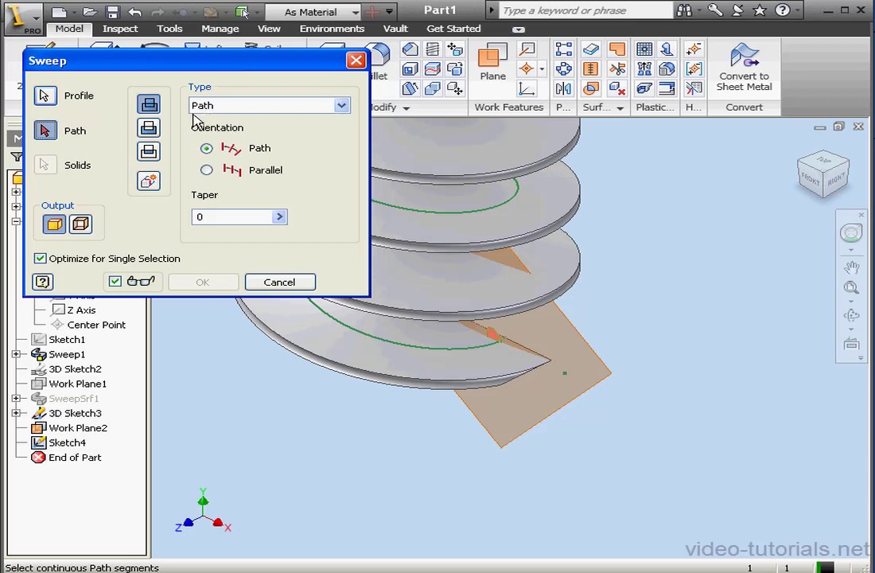
{"action": "left_click", "coordinate": [355, 322]}
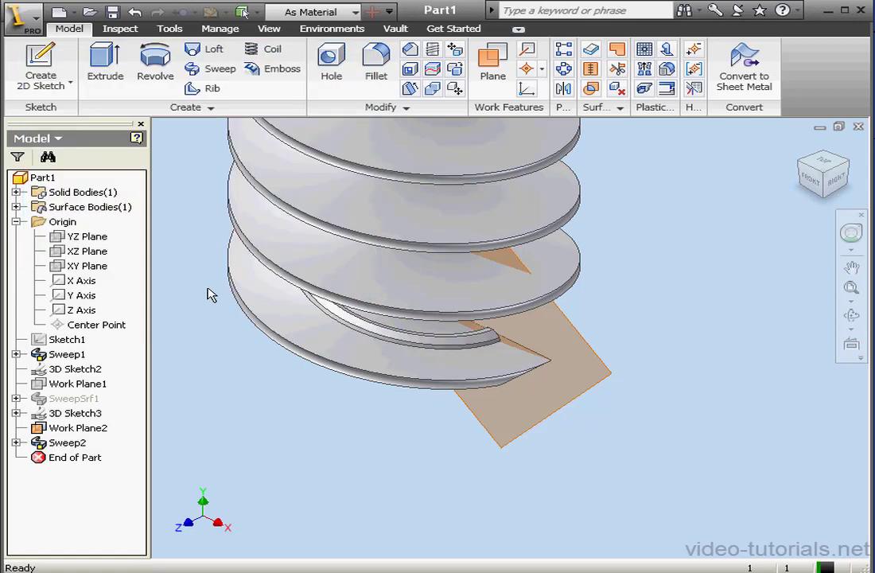
Set Sweep2's feature colour style to Blue in its Feature Properties.
{"action": "right_click", "coordinate": [72, 449]}
{"action": "left_click", "coordinate": [185, 559]}
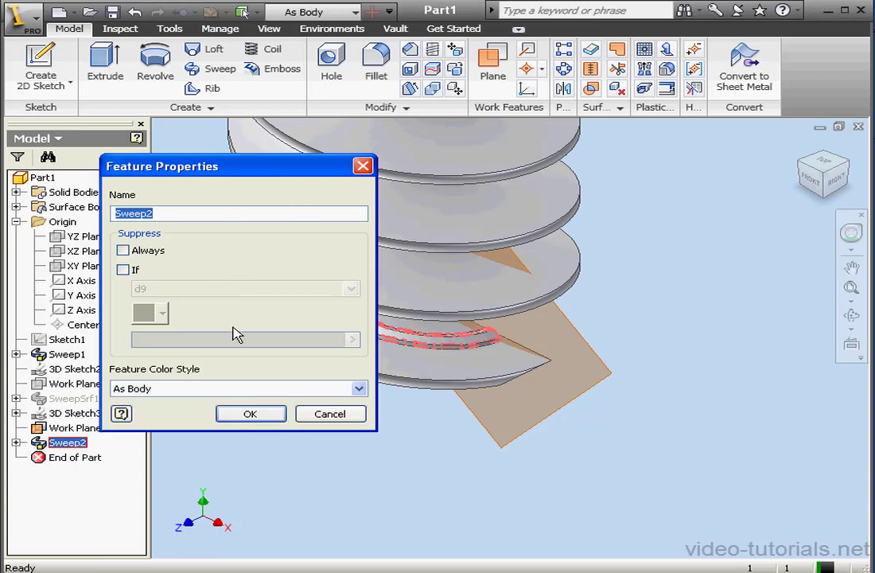
{"action": "left_click", "coordinate": [360, 389]}
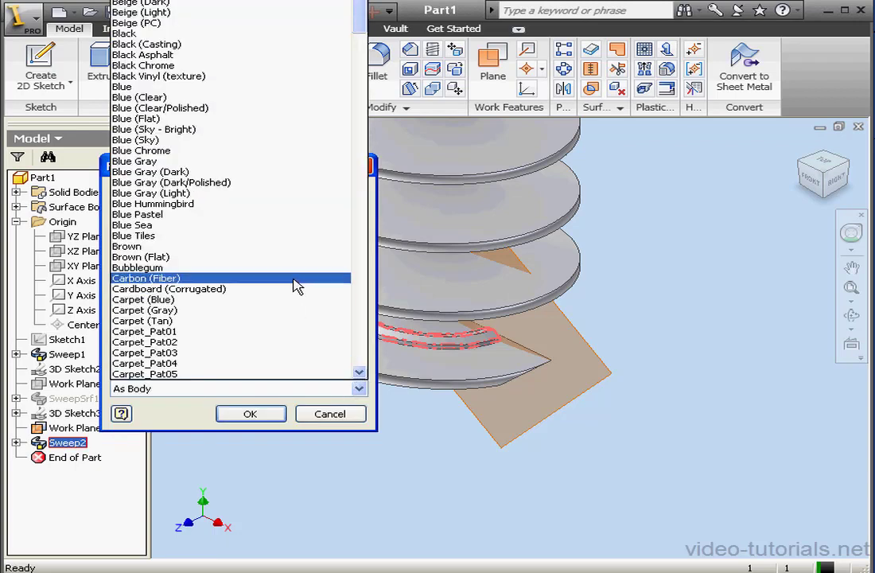
{"action": "left_click", "coordinate": [241, 91]}
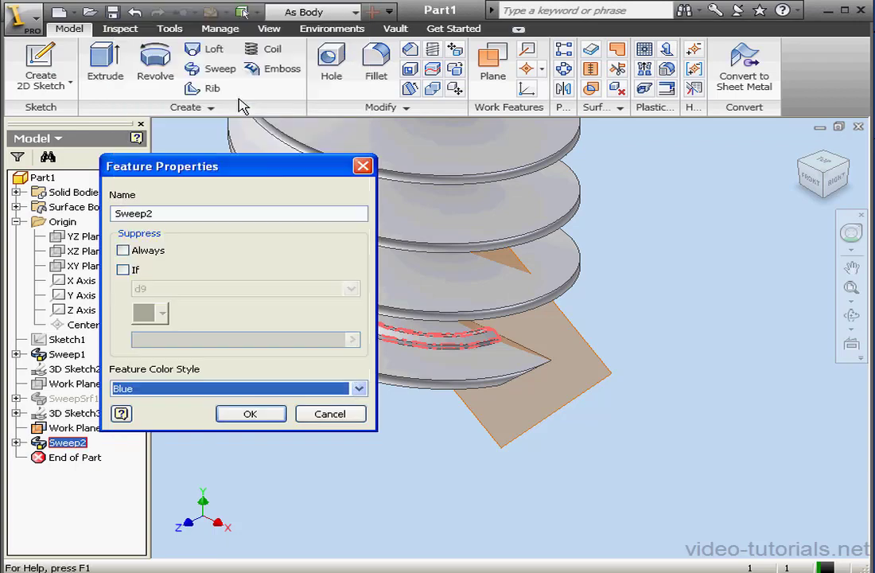
{"action": "left_click", "coordinate": [277, 414]}
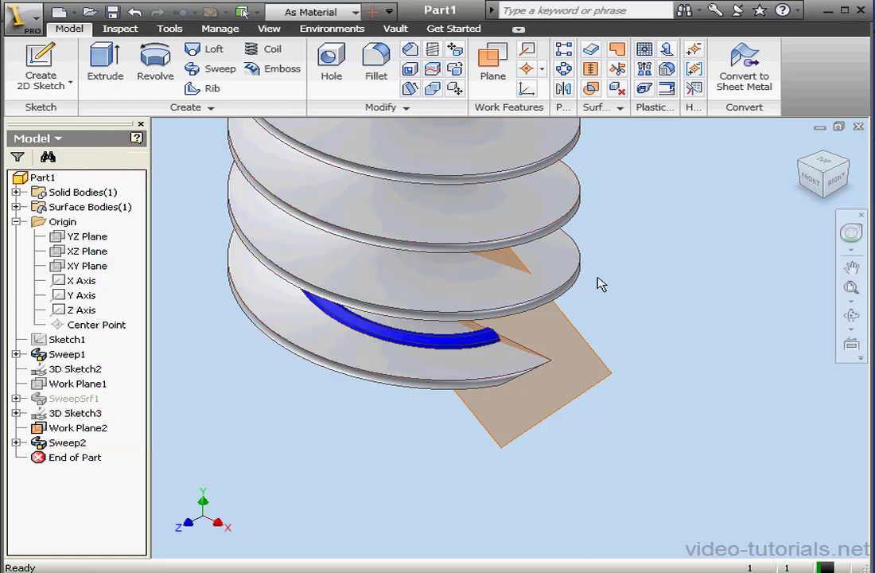
{"action": "middle_click_drag", "start_coordinate": [524, 318], "coordinate": [524, 383]}
{"action": "scroll", "coordinate": [477, 334], "scroll_direction": "down", "scroll_amount": 5}
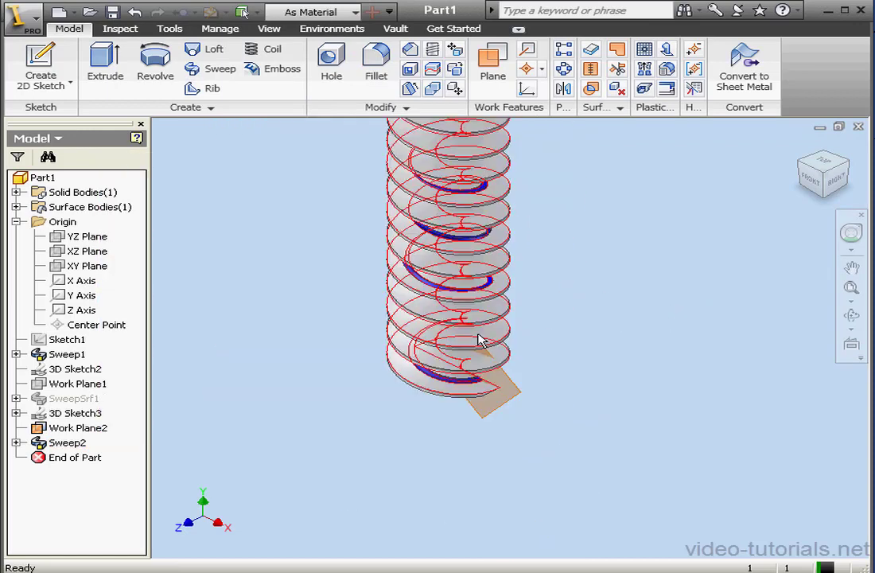
{"action": "scroll", "coordinate": [475, 338], "scroll_direction": "up", "scroll_amount": 3}
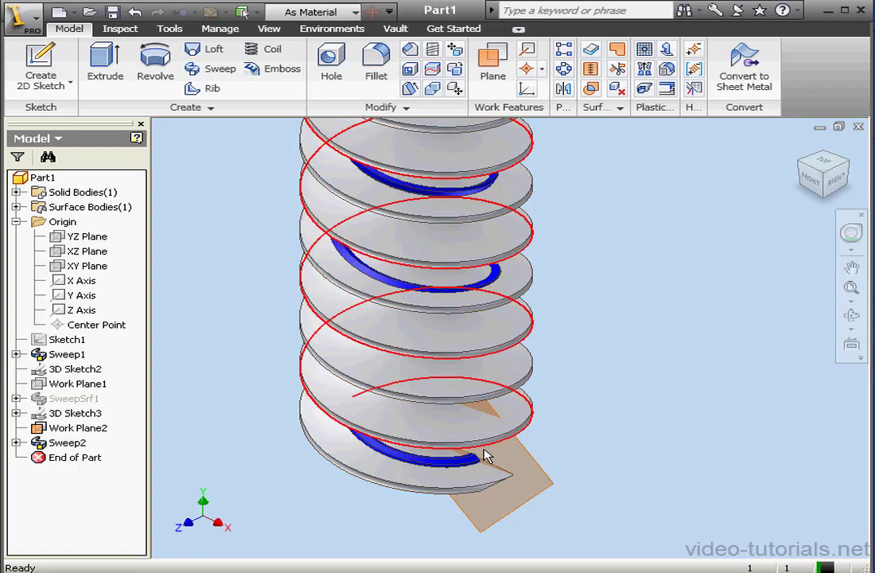
Change Sweep2's type to Path & Guide Surface, using the auger flight as guide surface.
{"action": "double_click", "coordinate": [66, 443]}
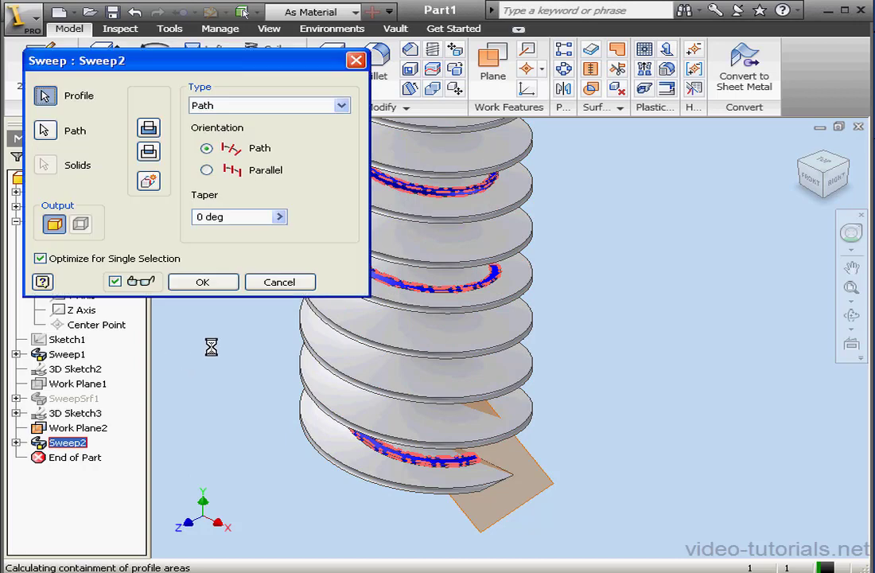
{"action": "left_click", "coordinate": [341, 105]}
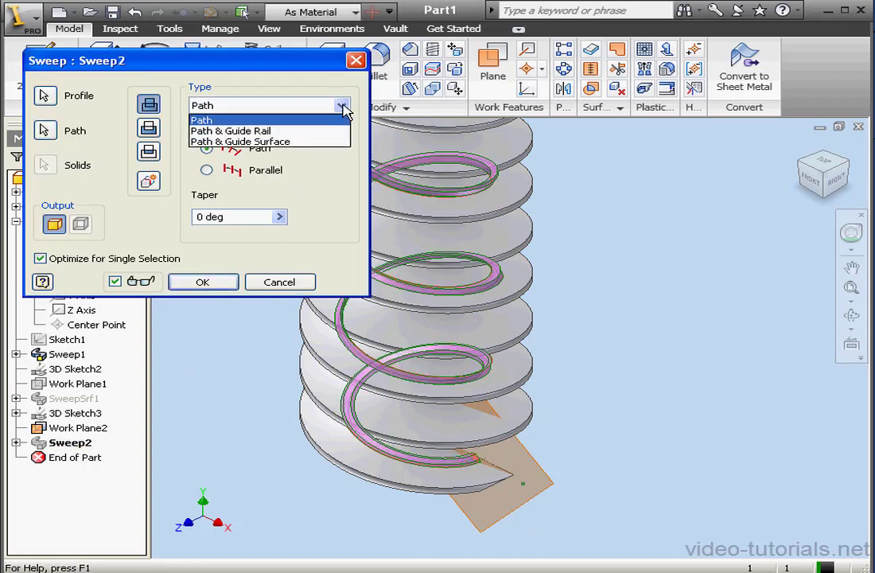
{"action": "left_click", "coordinate": [286, 142]}
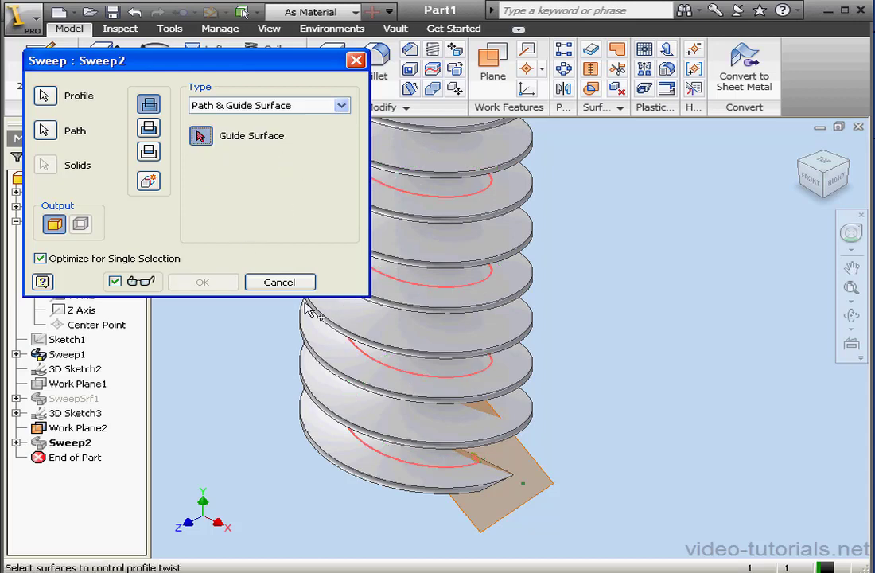
{"action": "left_click", "coordinate": [353, 450]}
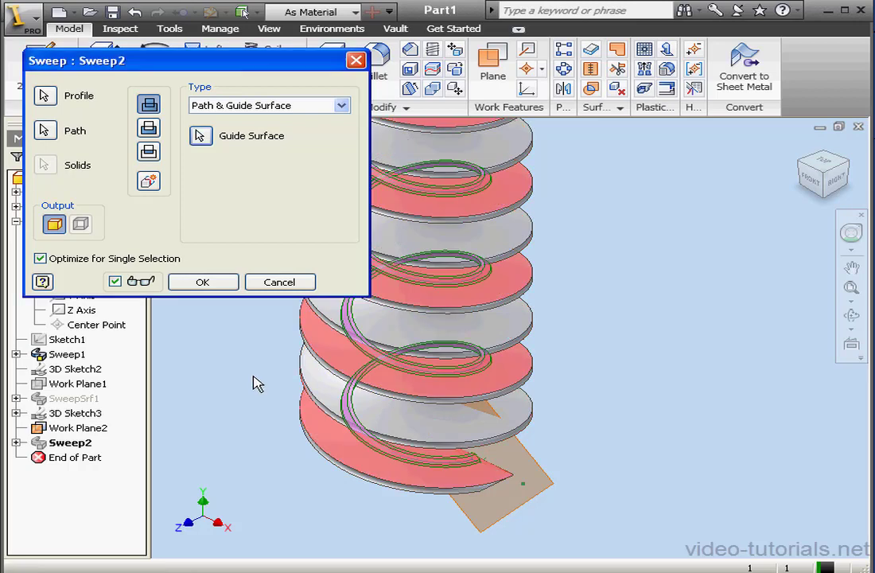
{"action": "left_click", "coordinate": [210, 284]}
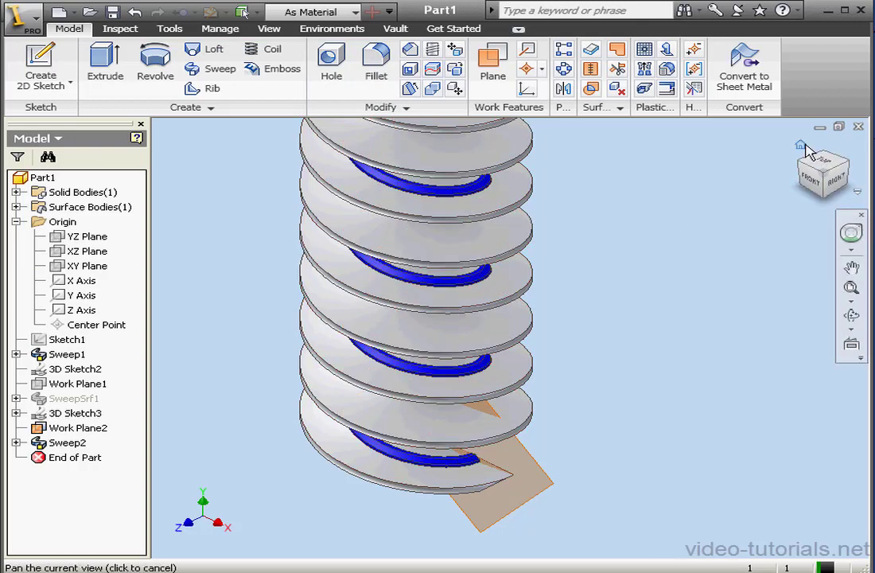
{"action": "left_click", "coordinate": [800, 147]}
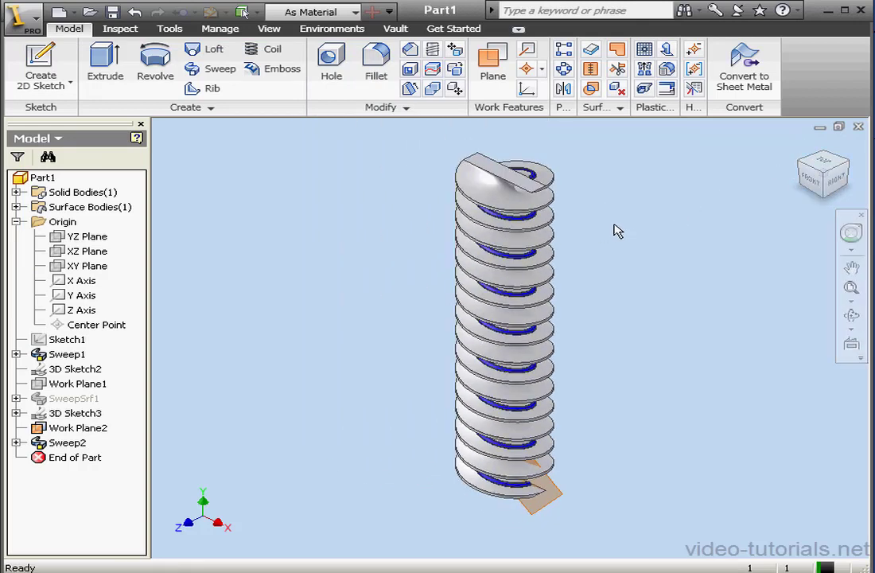
{"action": "scroll", "coordinate": [567, 210], "scroll_direction": "down", "scroll_amount": 4}
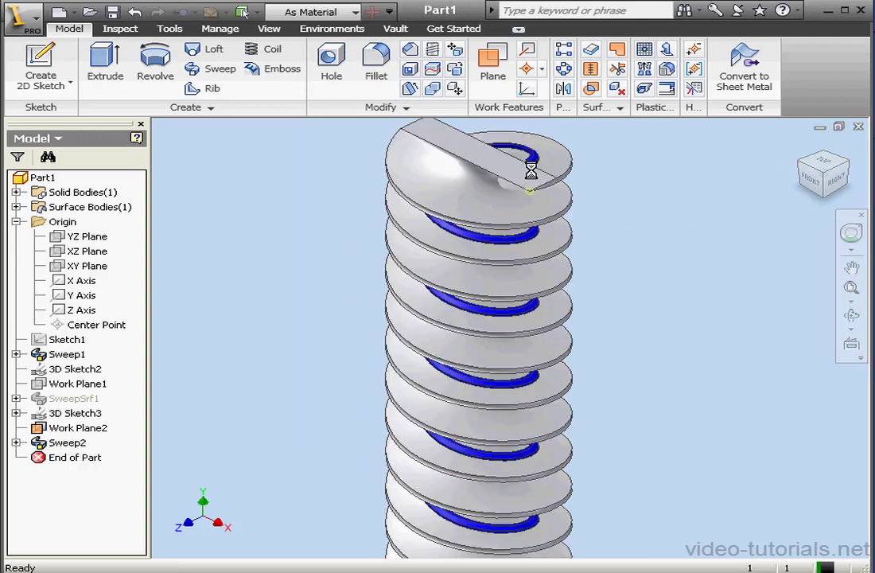
{"action": "scroll", "coordinate": [531, 170], "scroll_direction": "down", "scroll_amount": 2}
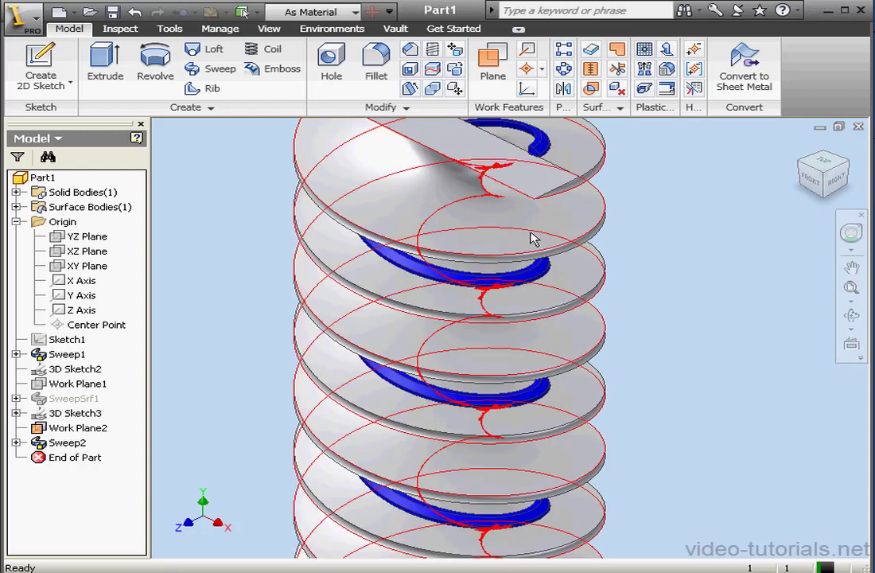
{"action": "key", "text": "F2"}
{"action": "left_click_drag", "start_coordinate": [515, 235], "coordinate": [518, 307]}
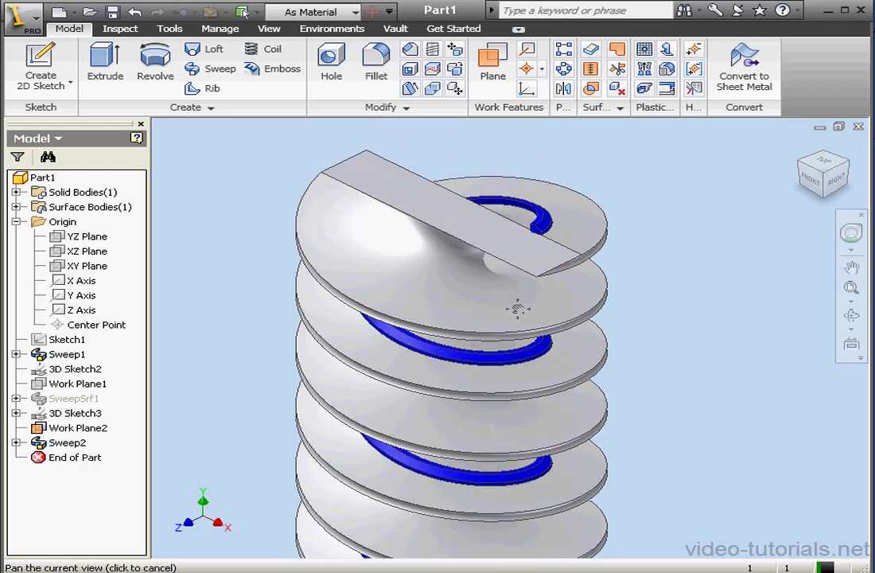
{"action": "scroll", "coordinate": [531, 241], "scroll_direction": "down", "scroll_amount": 5}
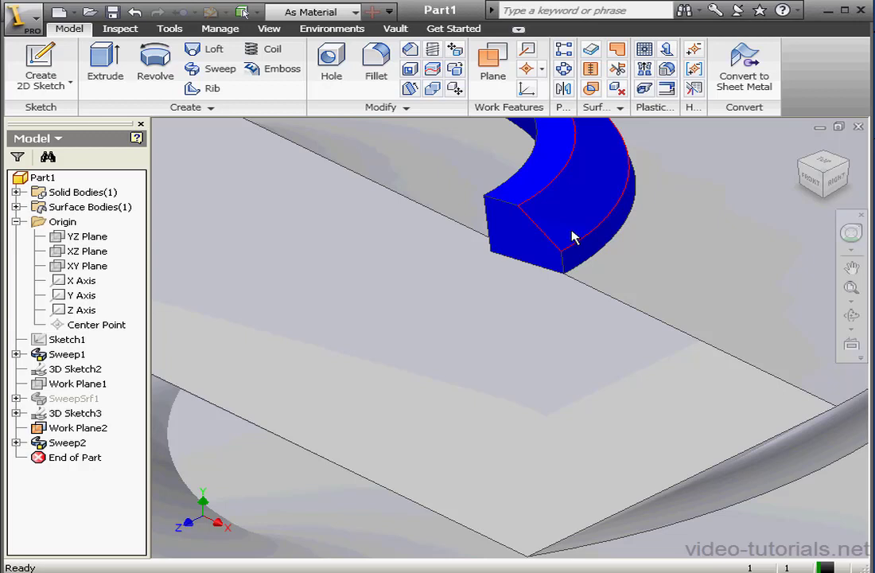
{"action": "key", "text": "F2"}
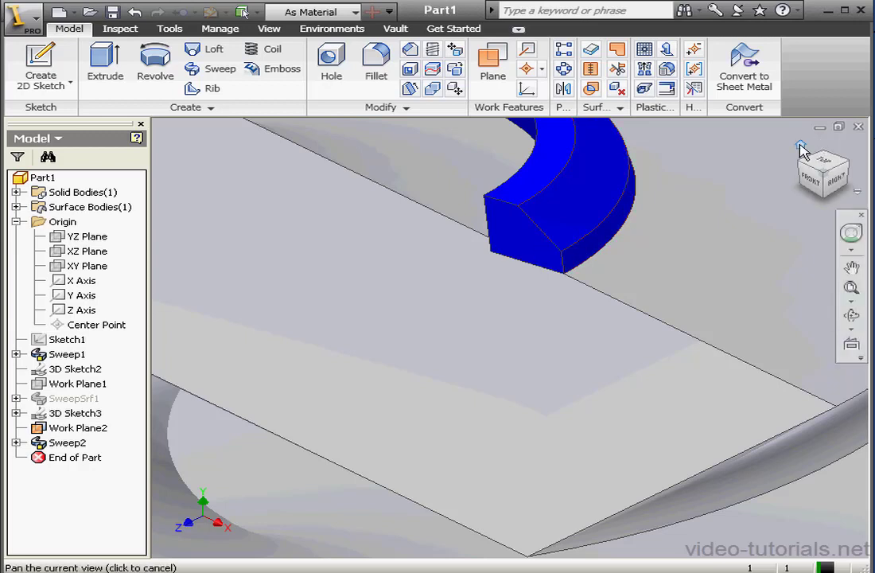
{"action": "left_click", "coordinate": [801, 146]}
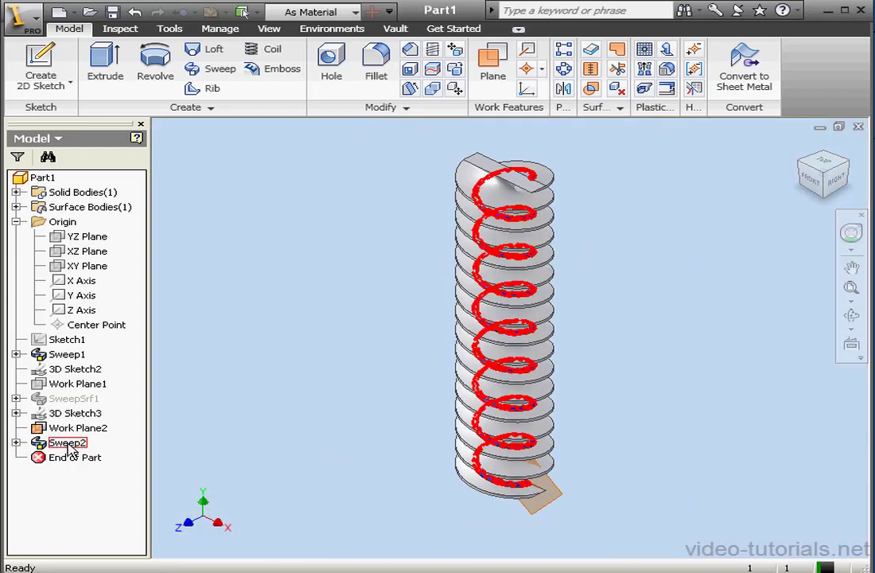
{"action": "left_click", "coordinate": [67, 443]}
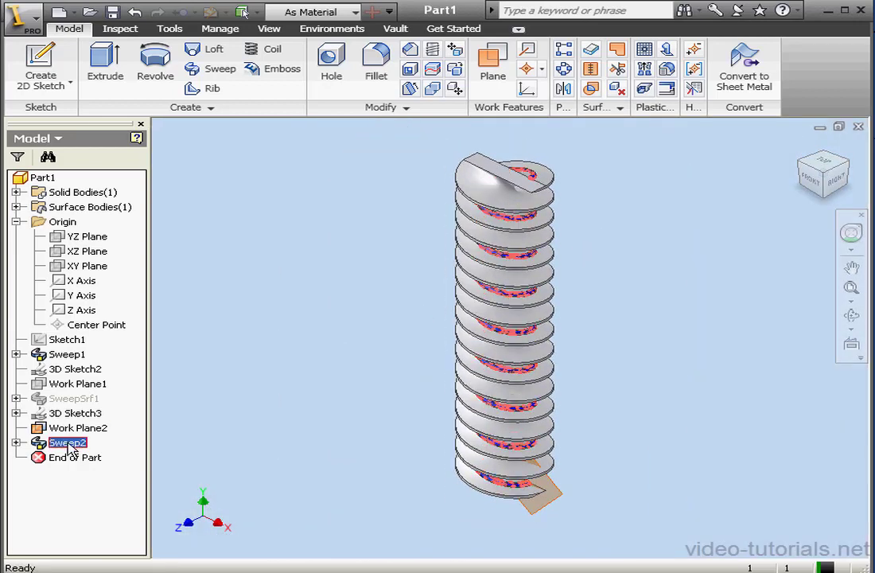
Delete Sweep1 through Sweep2 together with their consumed sketches.
{"action": "left_click", "coordinate": [68, 354], "text": "shift"}
{"action": "right_click", "coordinate": [73, 360]}
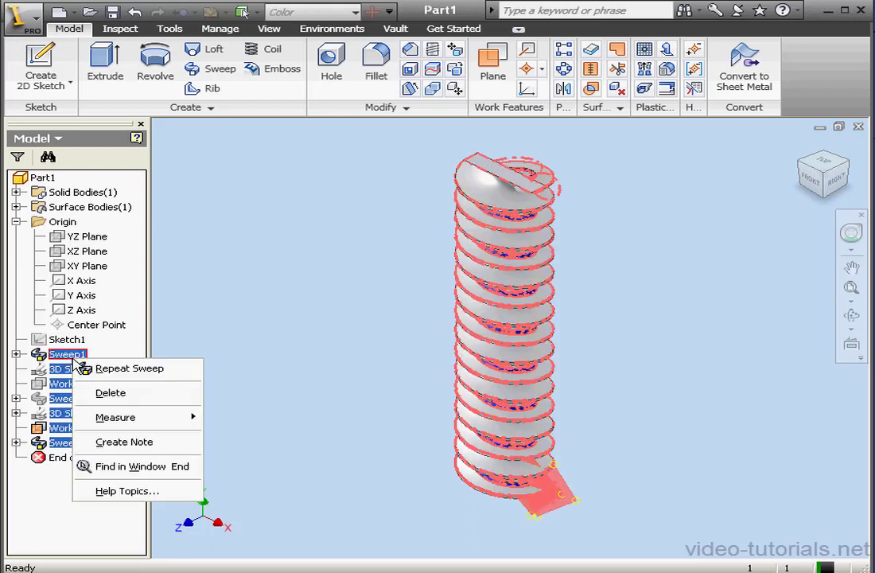
{"action": "left_click", "coordinate": [119, 393]}
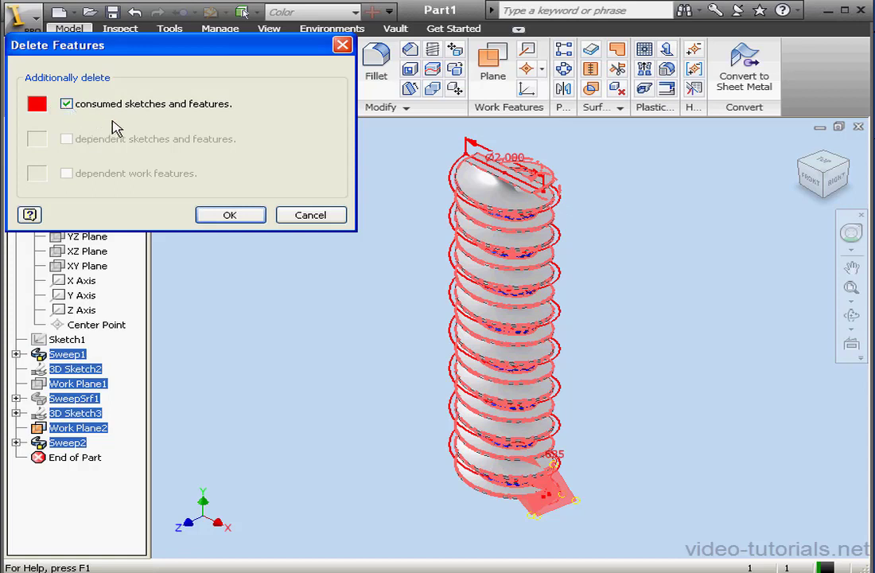
{"action": "left_click", "coordinate": [231, 216]}
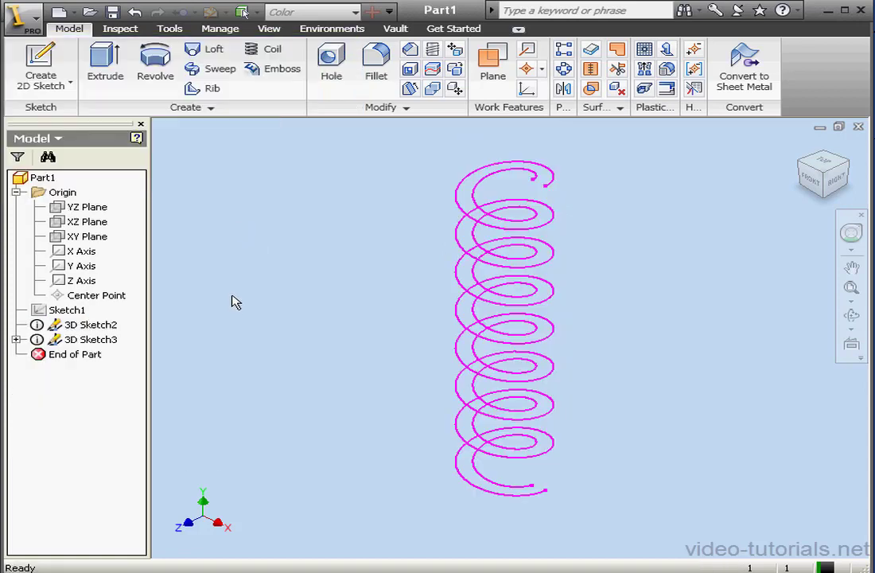
Delete the 3D Sketch2 and 3D Sketch3 helix sketches.
{"action": "left_click", "coordinate": [93, 341]}
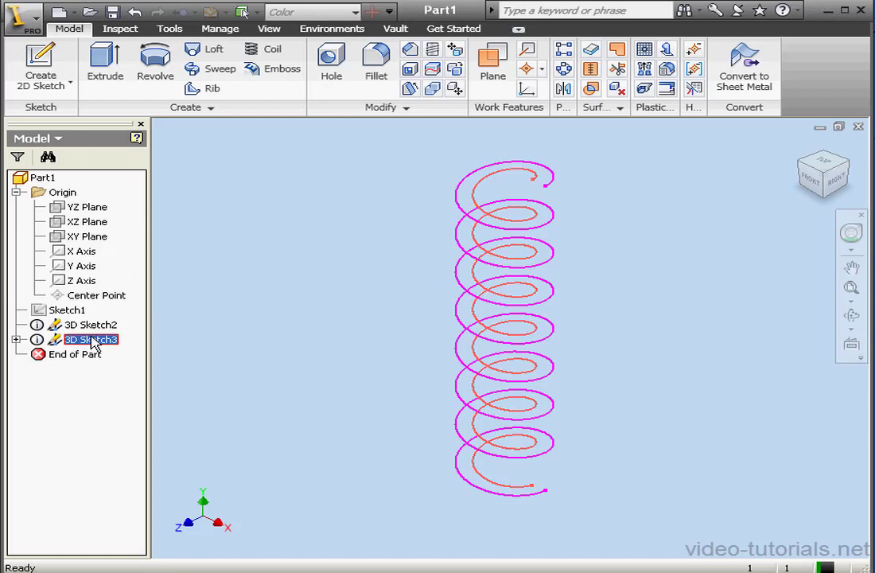
{"action": "left_click", "coordinate": [99, 326], "text": "ctrl"}
{"action": "right_click", "coordinate": [99, 327]}
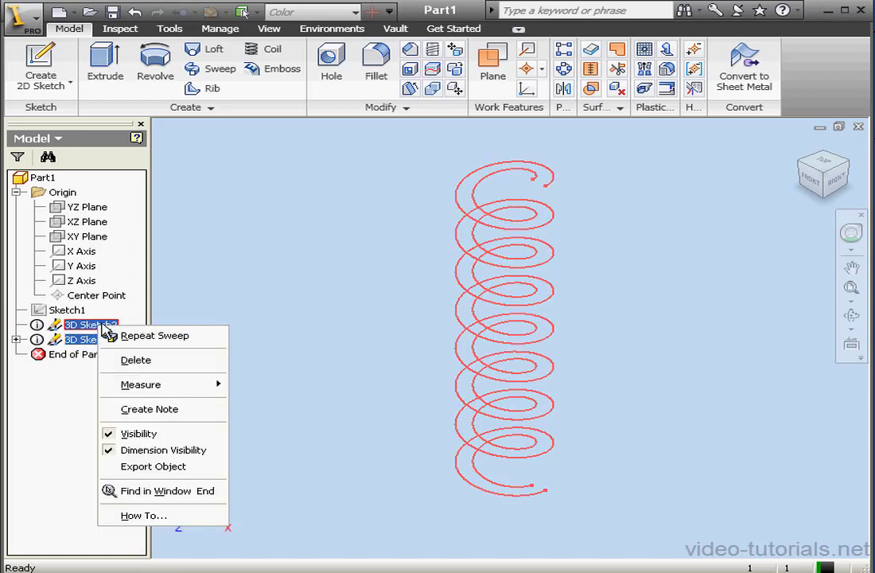
{"action": "left_click", "coordinate": [134, 359]}
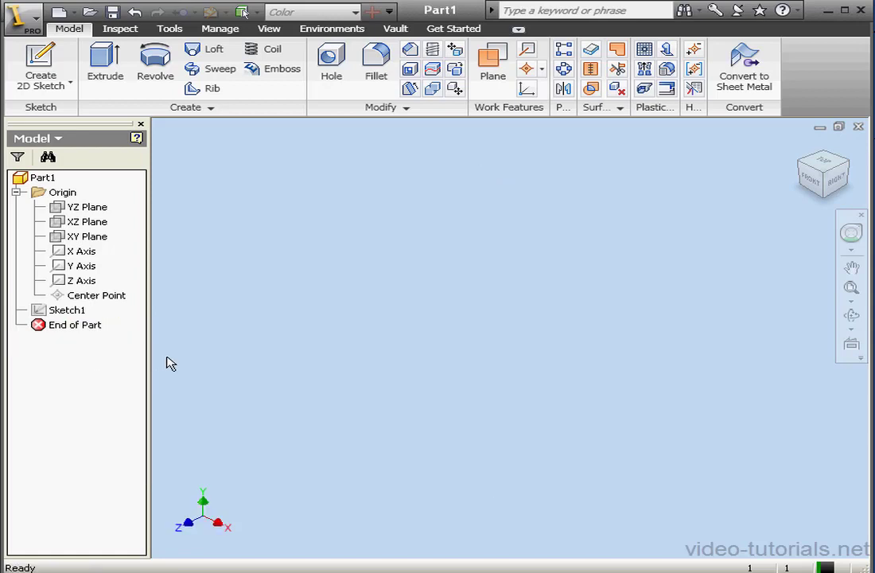
Turn on visibility for Sketch1 so its 2 by 8 rectangle shows again.
{"action": "left_click", "coordinate": [63, 310]}
{"action": "right_click", "coordinate": [64, 310]}
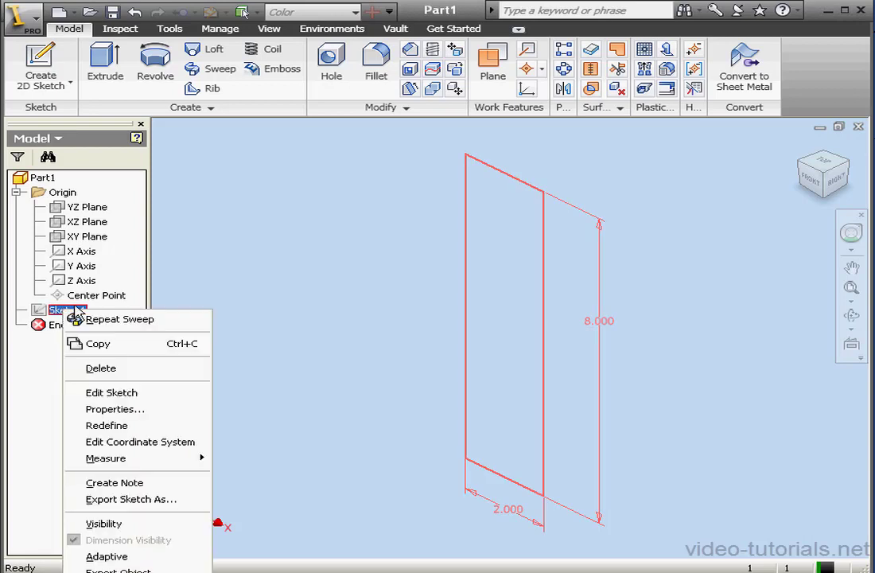
{"action": "left_click", "coordinate": [145, 522]}
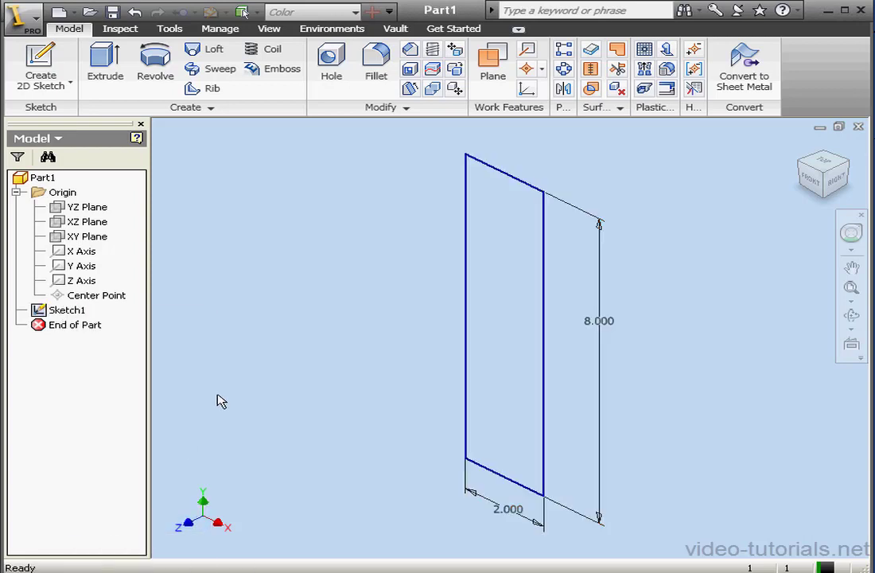
{"action": "scroll", "coordinate": [508, 291], "scroll_direction": "up", "scroll_amount": 2}
Open Sketch1 for editing and look straight at its sketch plane.
{"action": "middle_click_drag", "start_coordinate": [505, 292], "coordinate": [379, 300]}
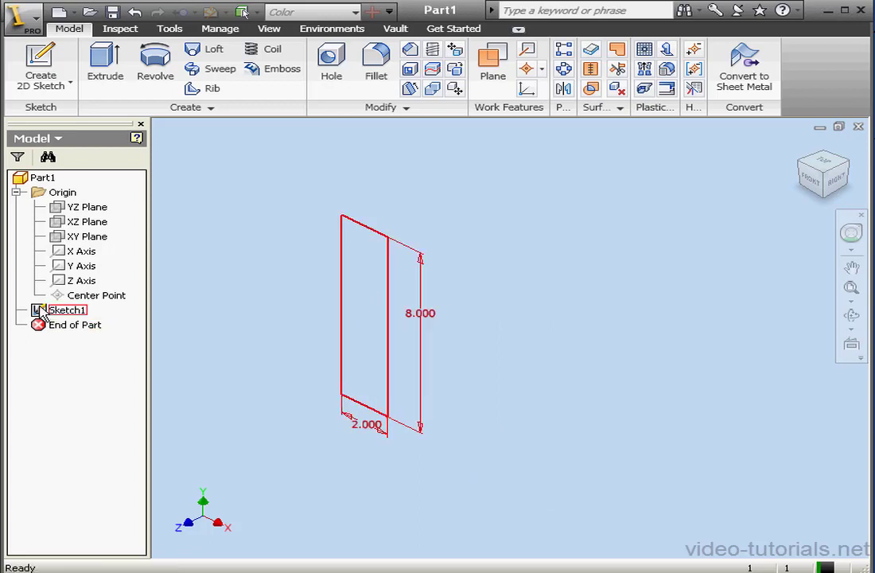
{"action": "double_click", "coordinate": [67, 309]}
{"action": "key", "text": "F2"}
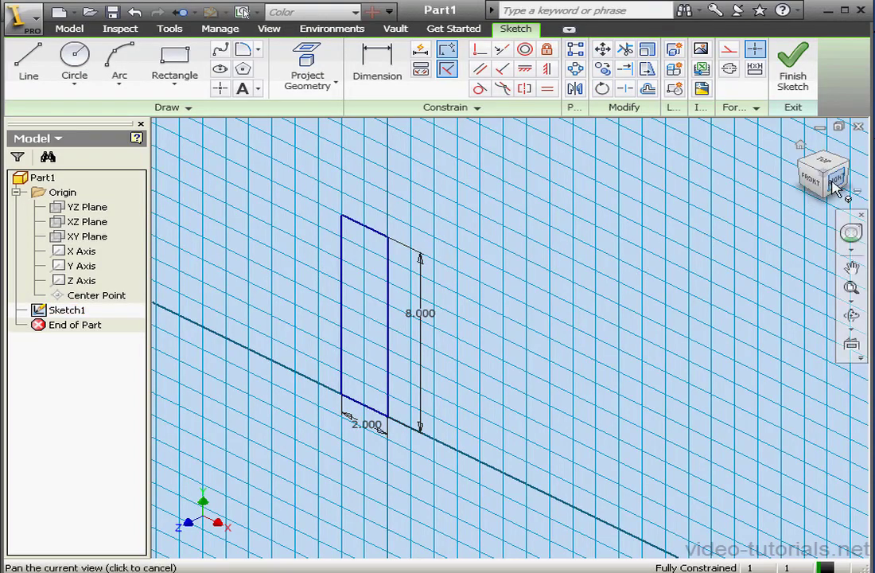
{"action": "key", "text": "Page_Up"}
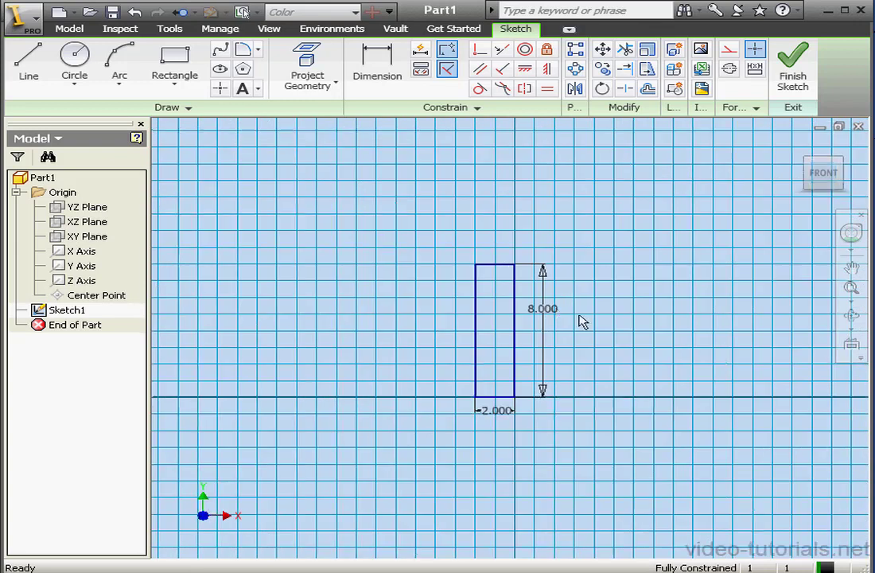
Draw a four-point open spline from above the rectangle, out past its right side, to below it.
{"action": "left_click", "coordinate": [220, 49]}
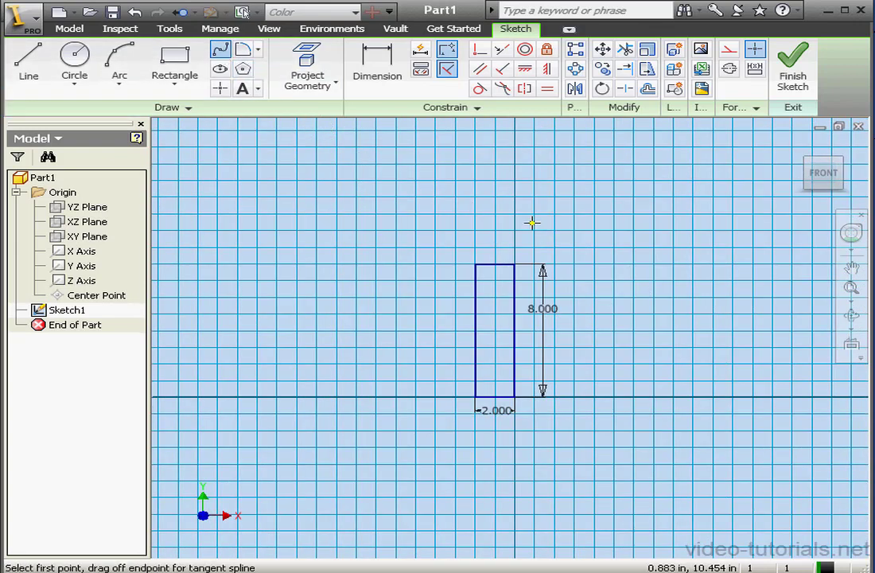
{"action": "left_click", "coordinate": [496, 231]}
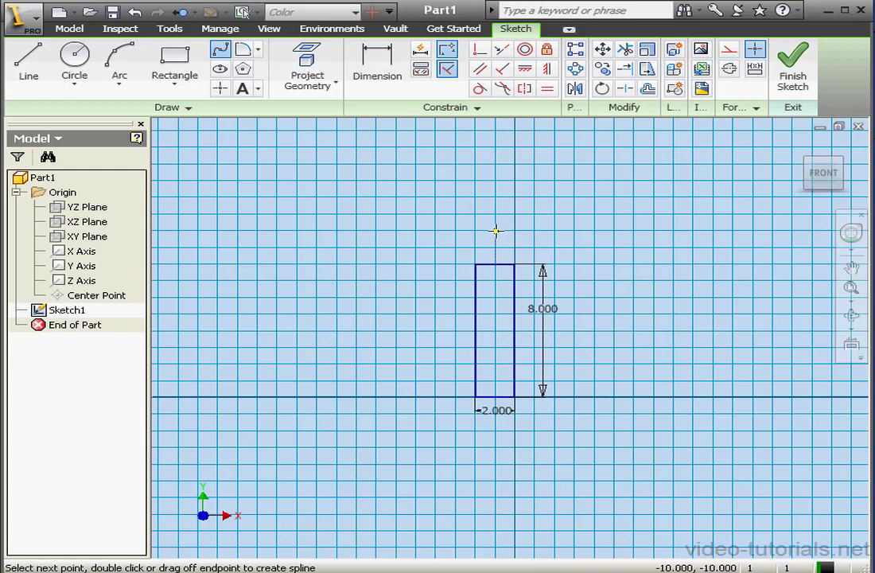
{"action": "double_click", "coordinate": [540, 198]}
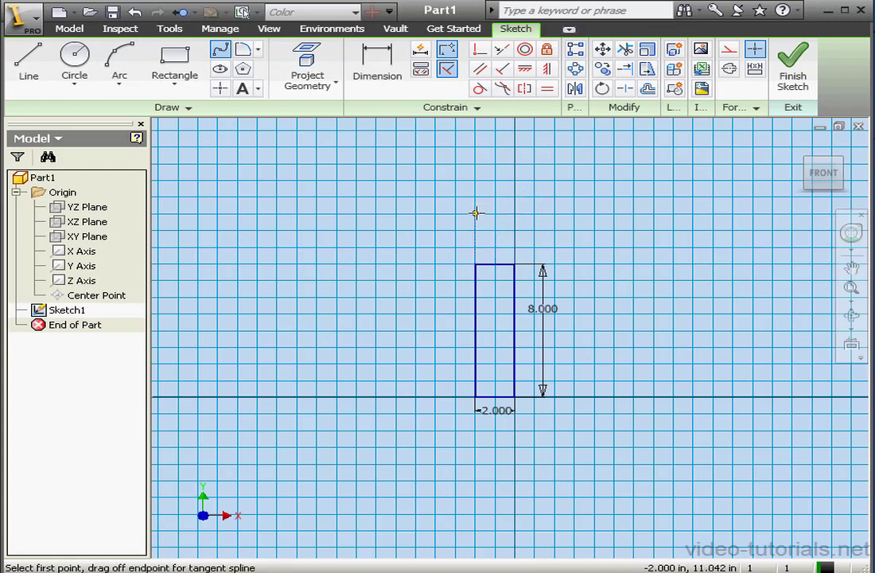
{"action": "left_click", "coordinate": [481, 212]}
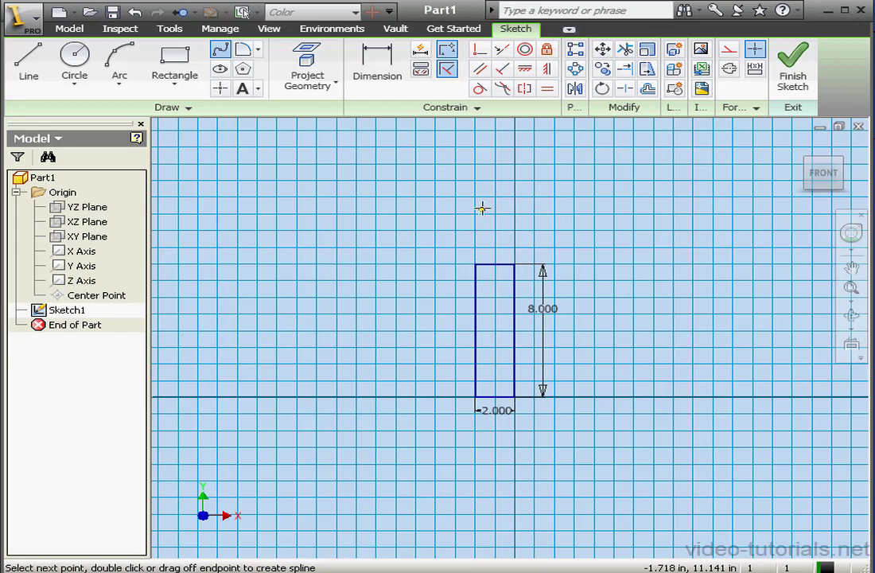
{"action": "left_click", "coordinate": [557, 146]}
{"action": "left_click", "coordinate": [637, 338]}
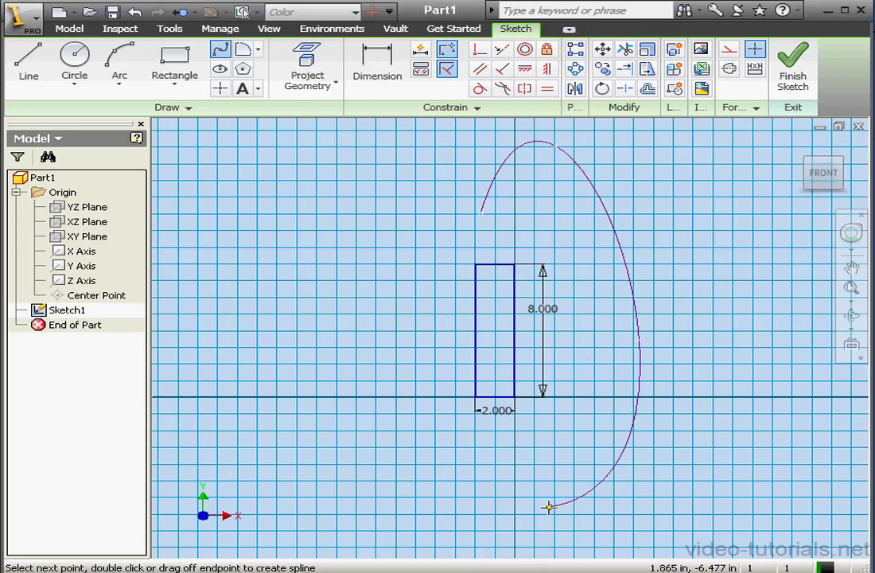
{"action": "left_click", "coordinate": [482, 452]}
{"action": "right_click", "coordinate": [503, 452]}
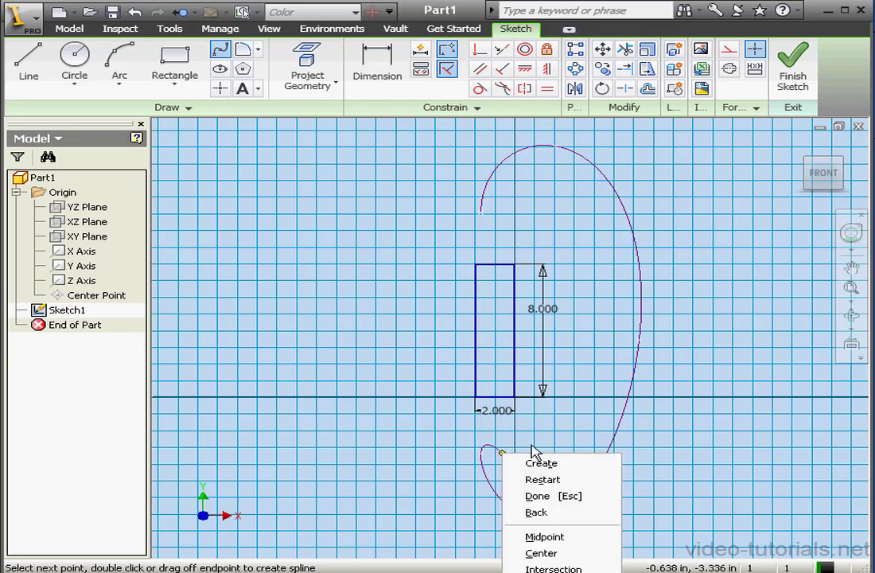
{"action": "left_click", "coordinate": [558, 465]}
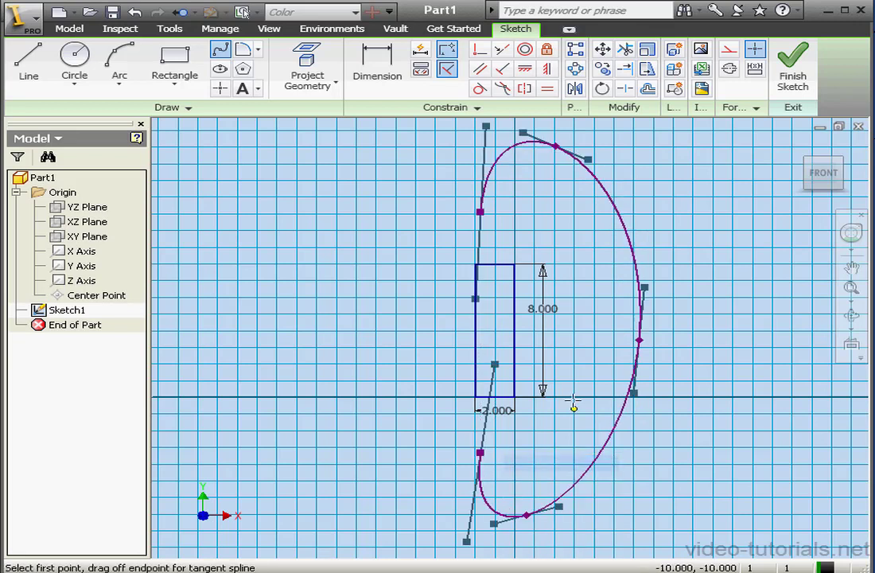
{"action": "right_click", "coordinate": [590, 249]}
{"action": "left_click", "coordinate": [627, 260]}
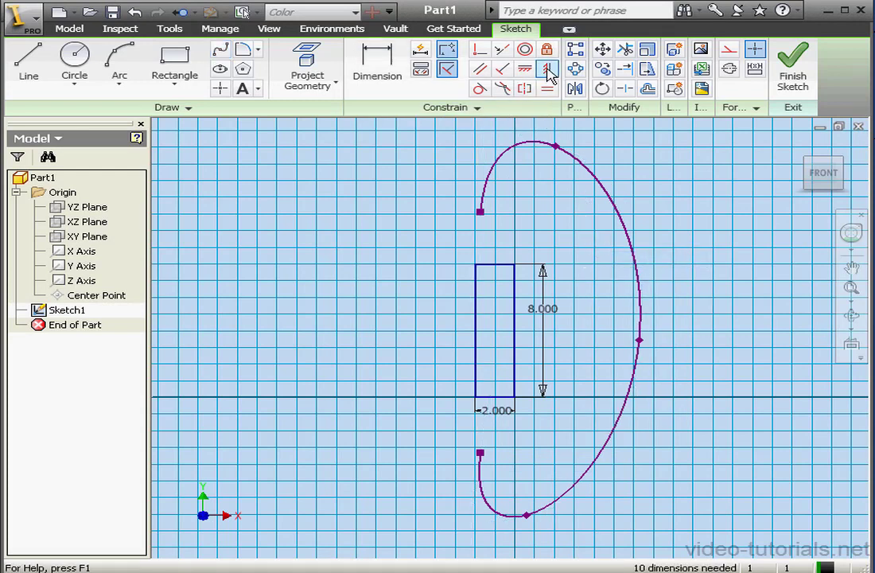
Vertically align both spline ends with the rectangle's edge midpoints, ease the lower point right, and finish Sketch1.
{"action": "left_click", "coordinate": [481, 212]}
{"action": "left_click", "coordinate": [495, 264]}
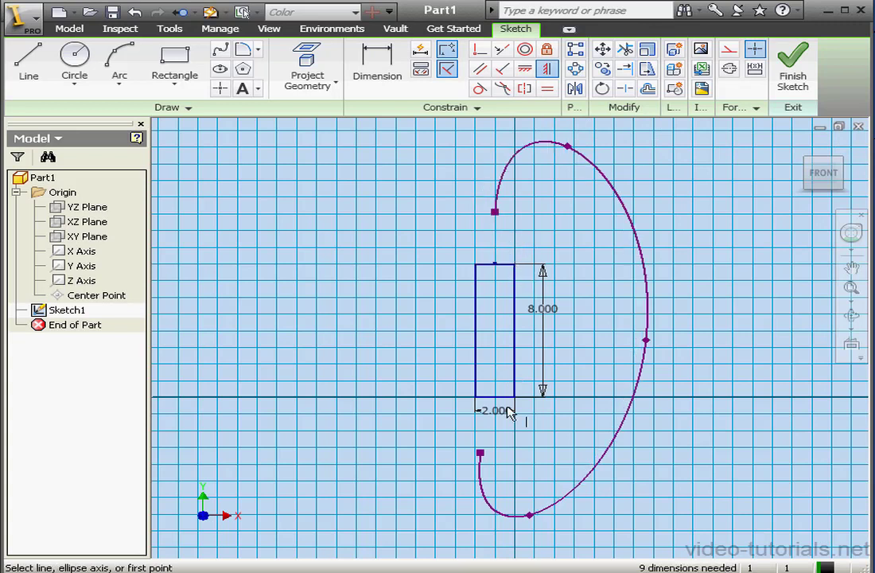
{"action": "left_click", "coordinate": [480, 453]}
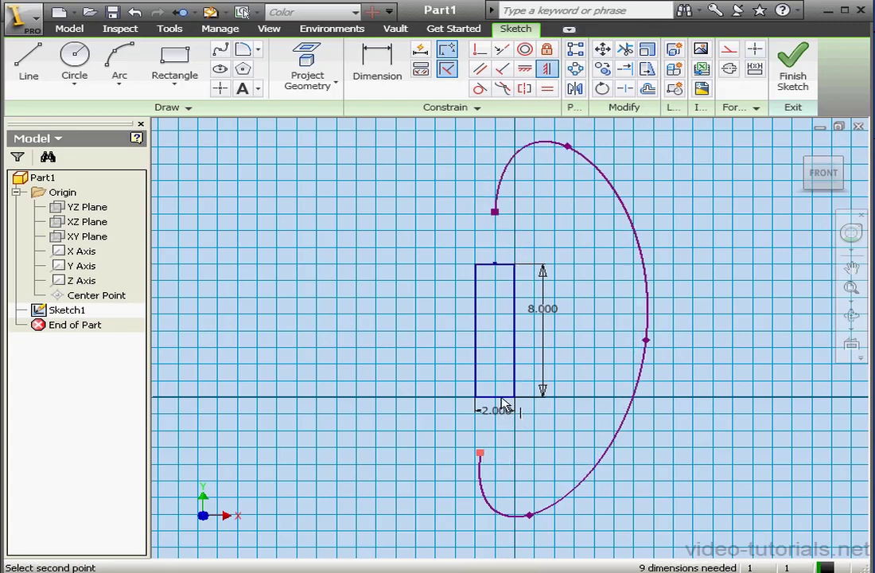
{"action": "left_click", "coordinate": [494, 396]}
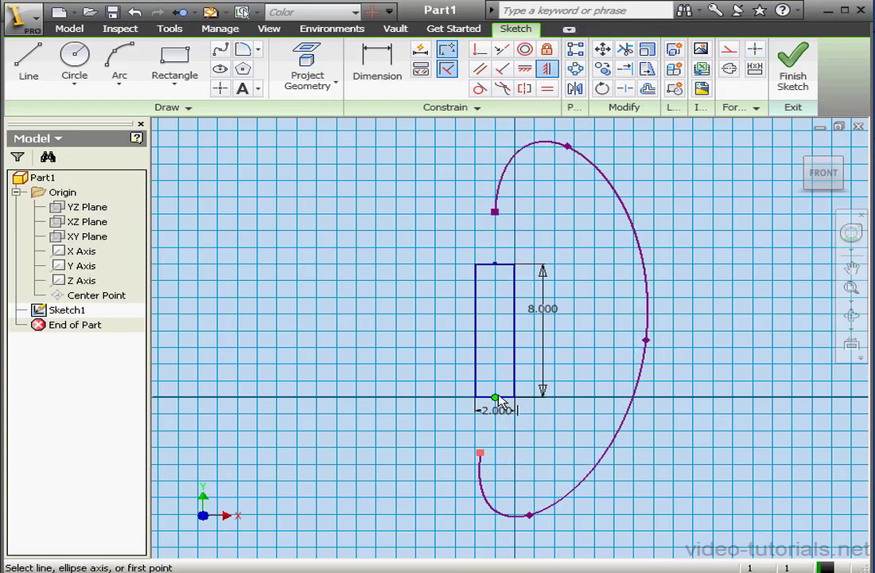
{"action": "right_click", "coordinate": [597, 229]}
{"action": "left_click", "coordinate": [621, 235]}
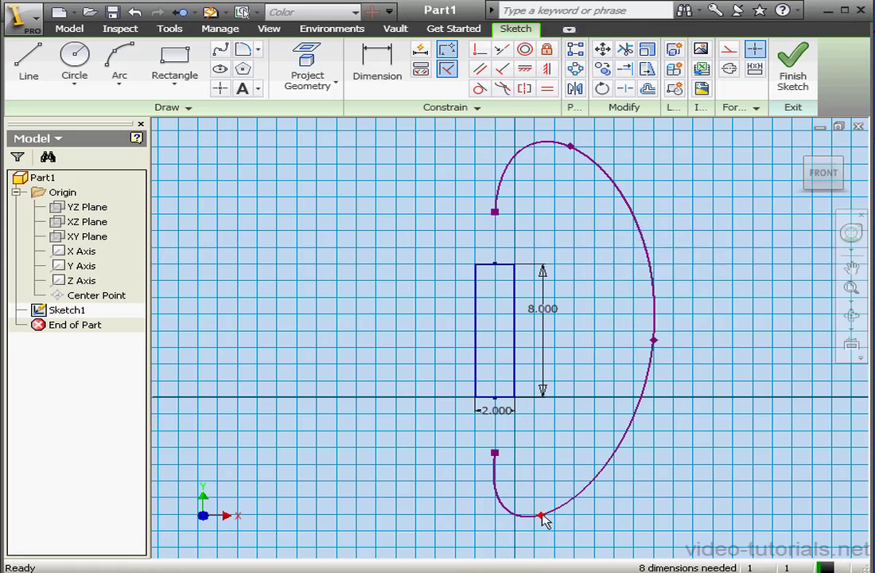
{"action": "left_click_drag", "start_coordinate": [542, 517], "coordinate": [571, 512]}
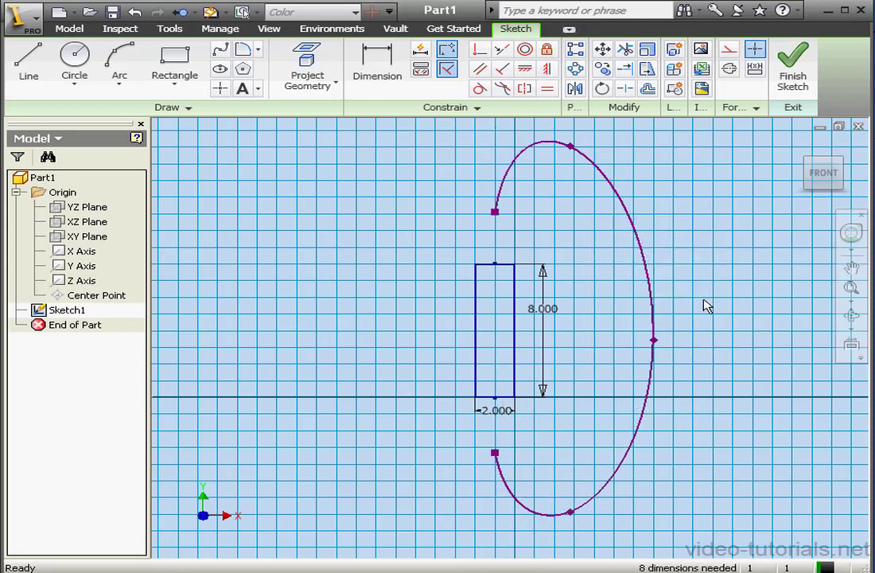
{"action": "left_click", "coordinate": [790, 78]}
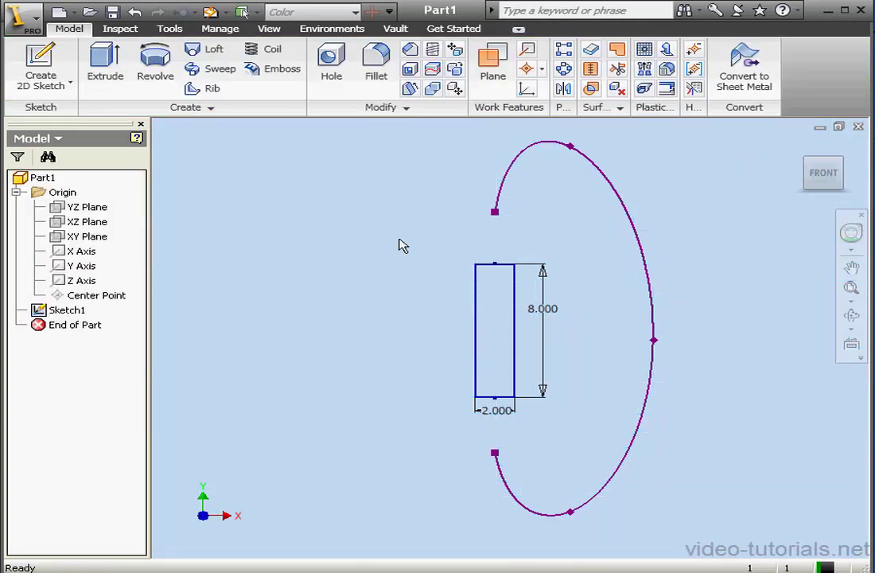
Start a new 3D sketch and frame the rectangle from the home isometric view.
{"action": "left_click", "coordinate": [70, 83]}
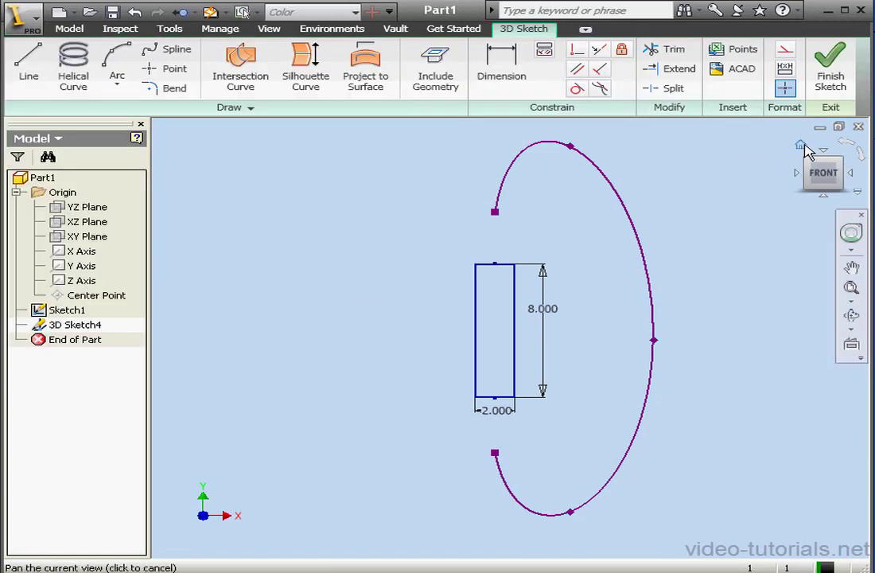
{"action": "left_click", "coordinate": [801, 146]}
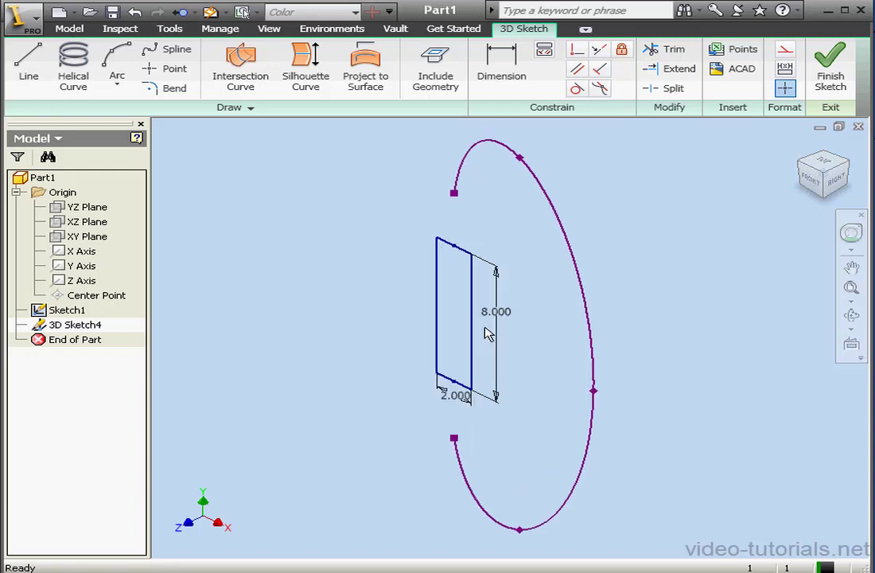
{"action": "scroll", "coordinate": [484, 318], "scroll_direction": "down", "scroll_amount": 4}
{"action": "left_click_drag", "start_coordinate": [526, 322], "coordinate": [537, 381]}
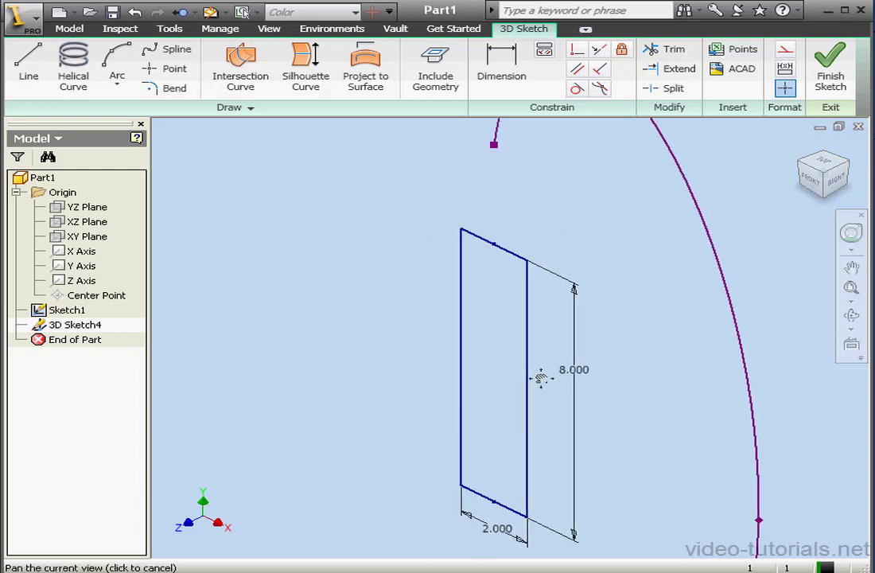
{"action": "key", "text": "Escape"}
Include the rectangle's top and bottom edges in the 3D sketch.
{"action": "left_click", "coordinate": [437, 64]}
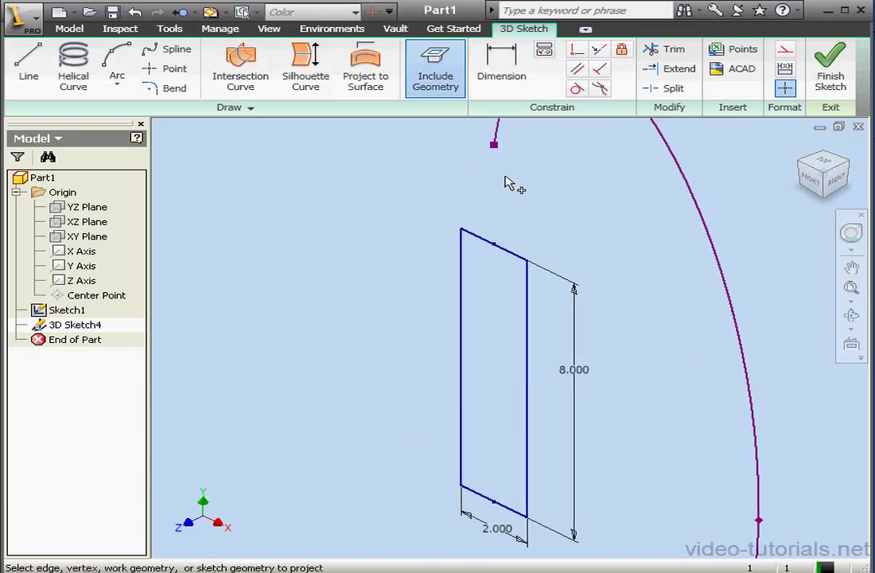
{"action": "left_click", "coordinate": [515, 254]}
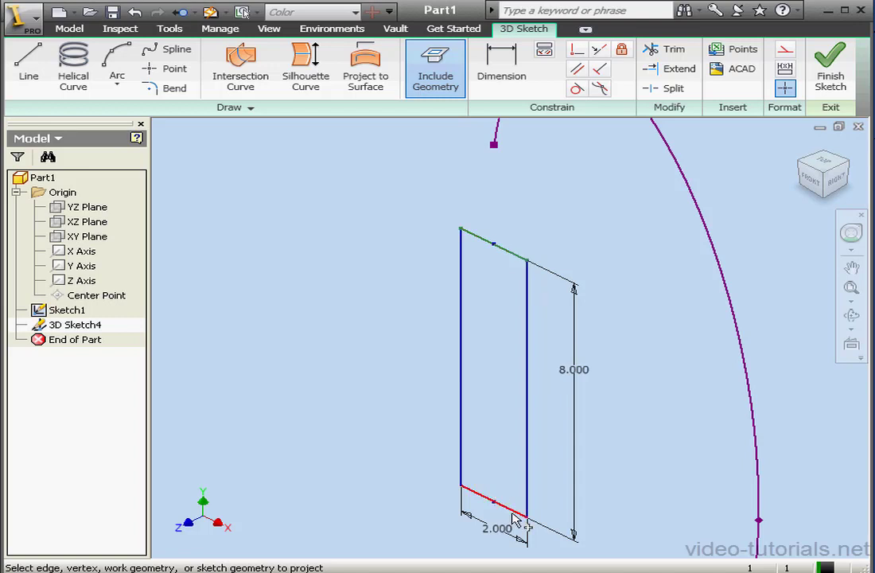
{"action": "left_click", "coordinate": [513, 511]}
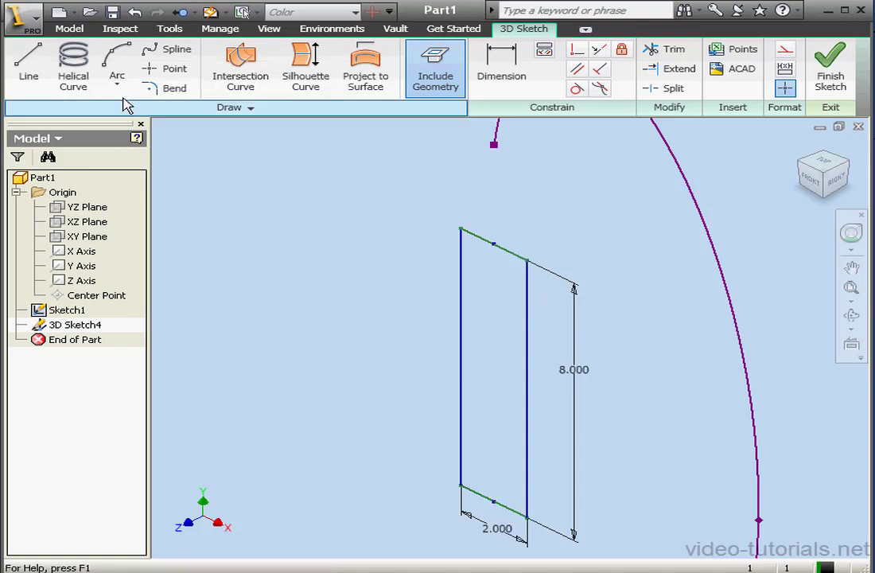
{"action": "left_click", "coordinate": [74, 68]}
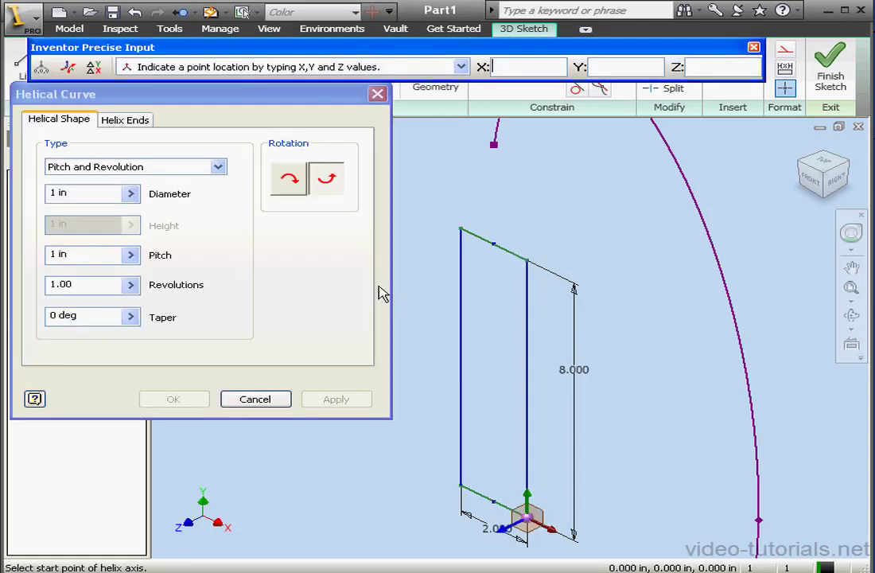
Create a 2 in diameter, 1 in pitch helix between the edge midpoints, starting at a rectangle corner.
{"action": "left_click", "coordinate": [494, 243]}
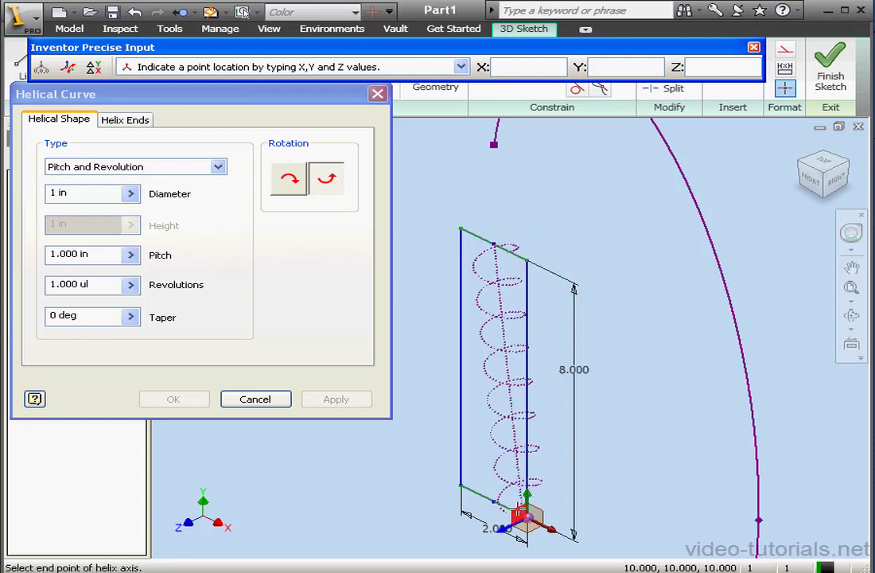
{"action": "left_click", "coordinate": [494, 501]}
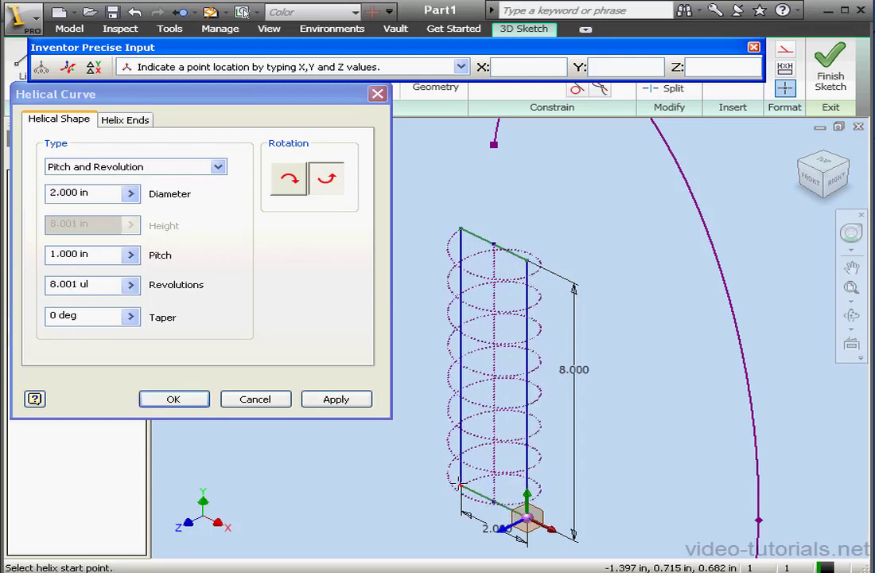
{"action": "left_click", "coordinate": [460, 484]}
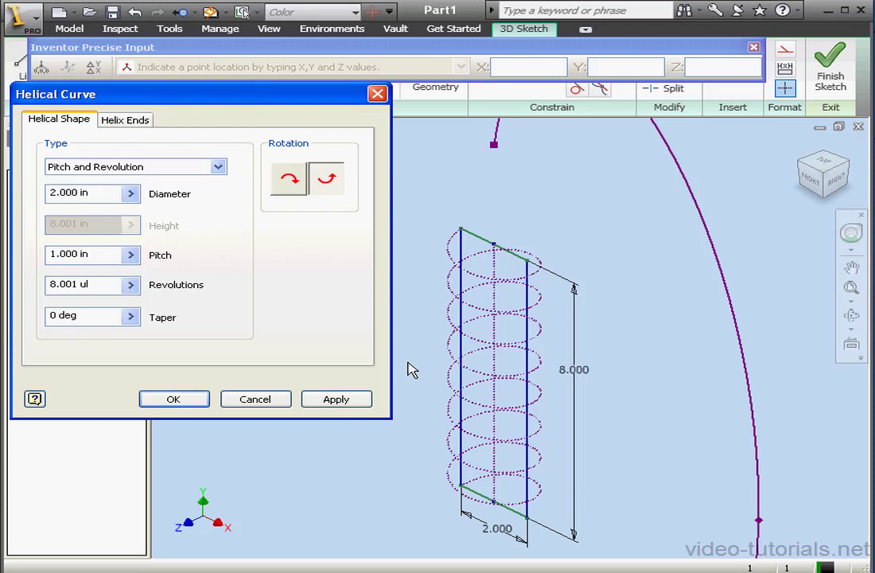
{"action": "left_click", "coordinate": [187, 400]}
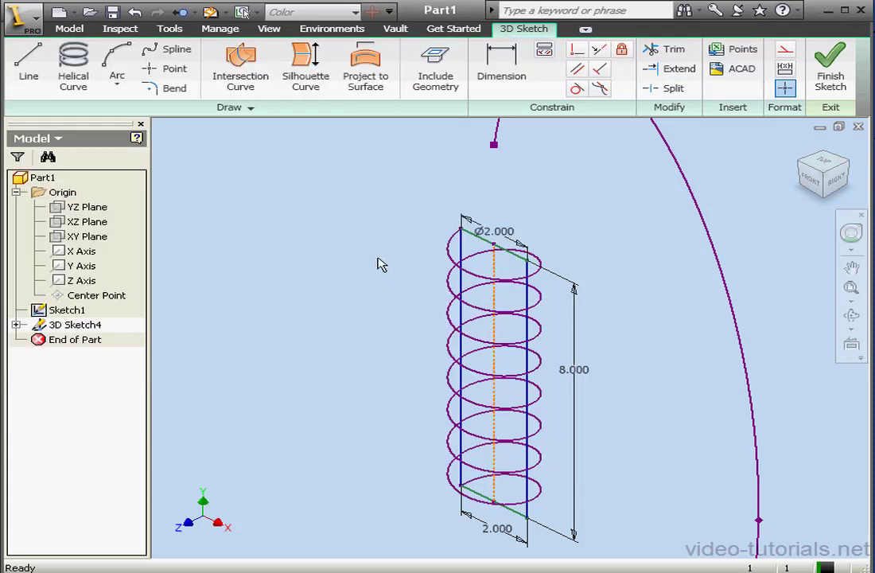
{"action": "left_click", "coordinate": [435, 76]}
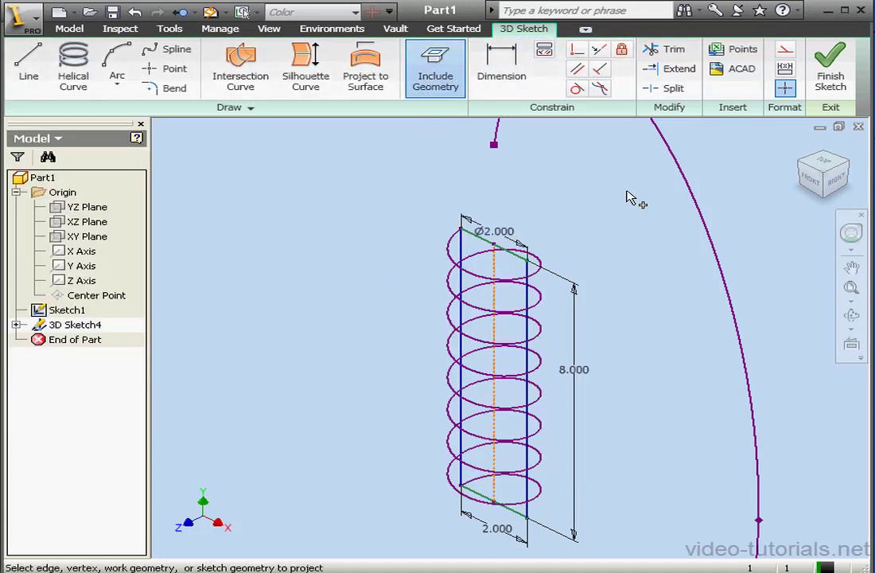
Include the large green spline and draw a top 3D spline linking it to the helix's top.
{"action": "left_click", "coordinate": [699, 208]}
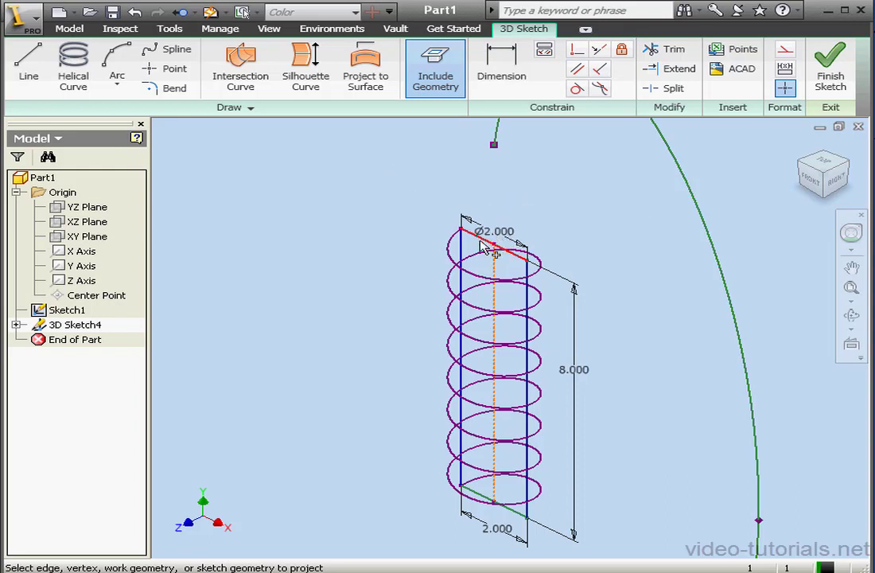
{"action": "left_click", "coordinate": [169, 68]}
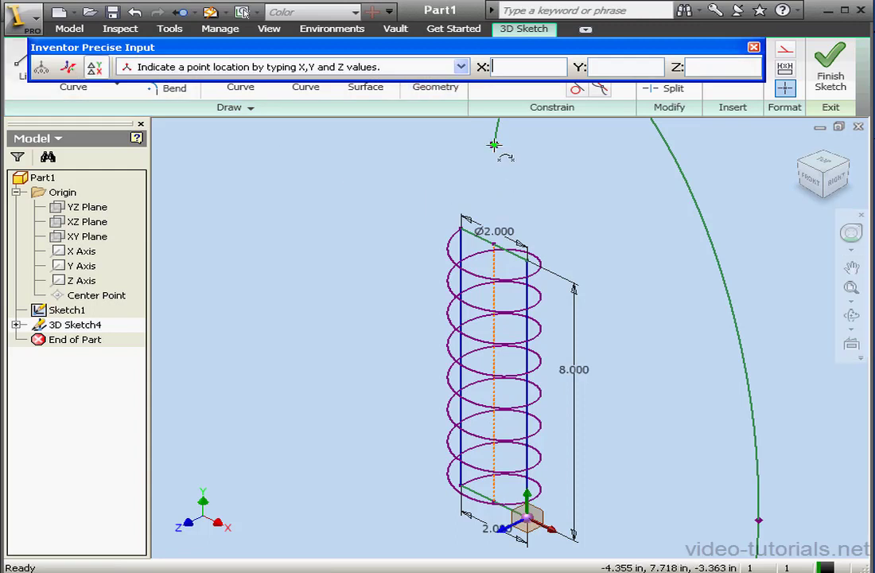
{"action": "left_click", "coordinate": [494, 144]}
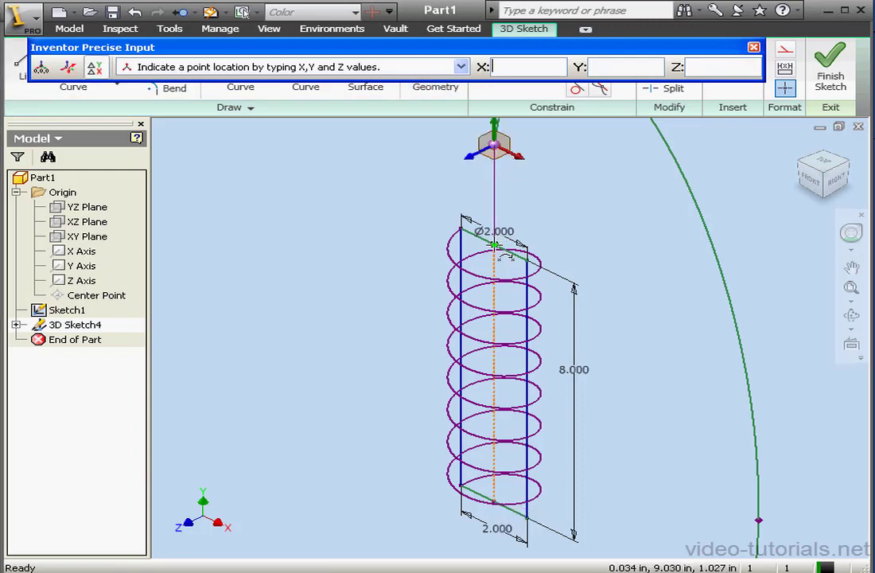
{"action": "left_click", "coordinate": [494, 248]}
{"action": "scroll", "coordinate": [495, 253], "scroll_direction": "up", "scroll_amount": 5}
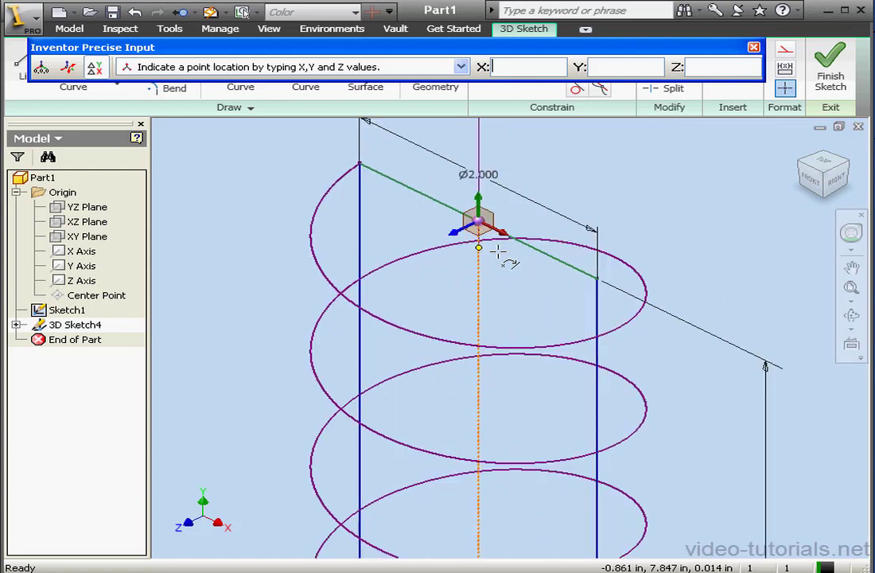
{"action": "middle_click_drag", "start_coordinate": [494, 242], "coordinate": [472, 331]}
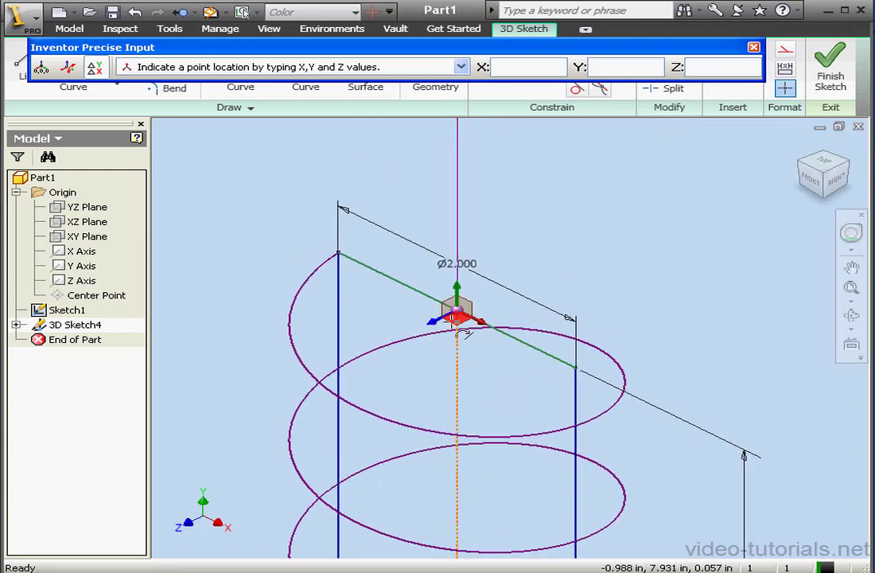
{"action": "left_click", "coordinate": [458, 324]}
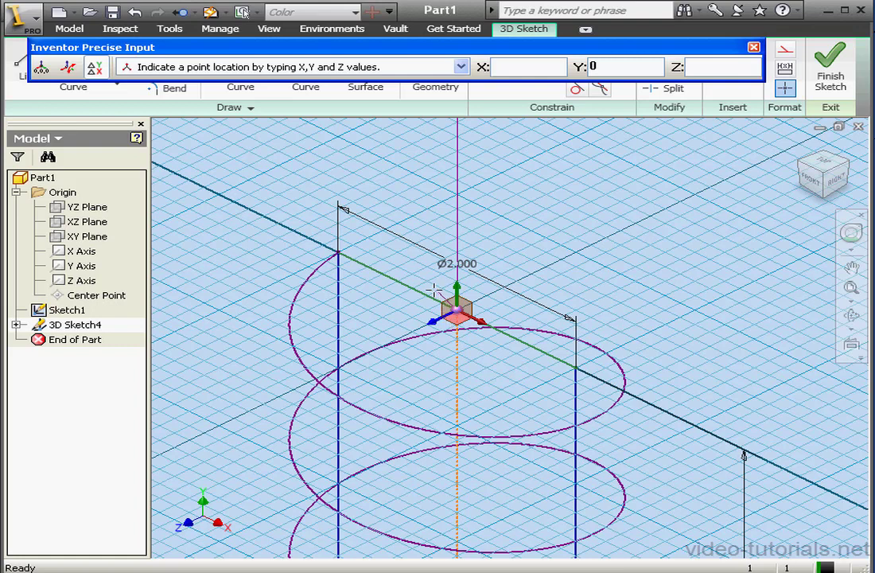
{"action": "left_click", "coordinate": [451, 236]}
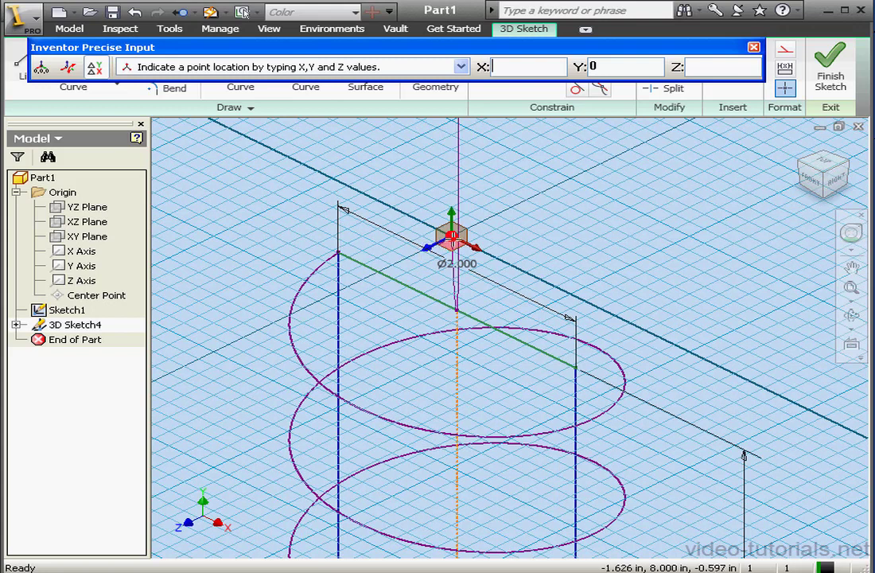
{"action": "key", "text": "Return"}
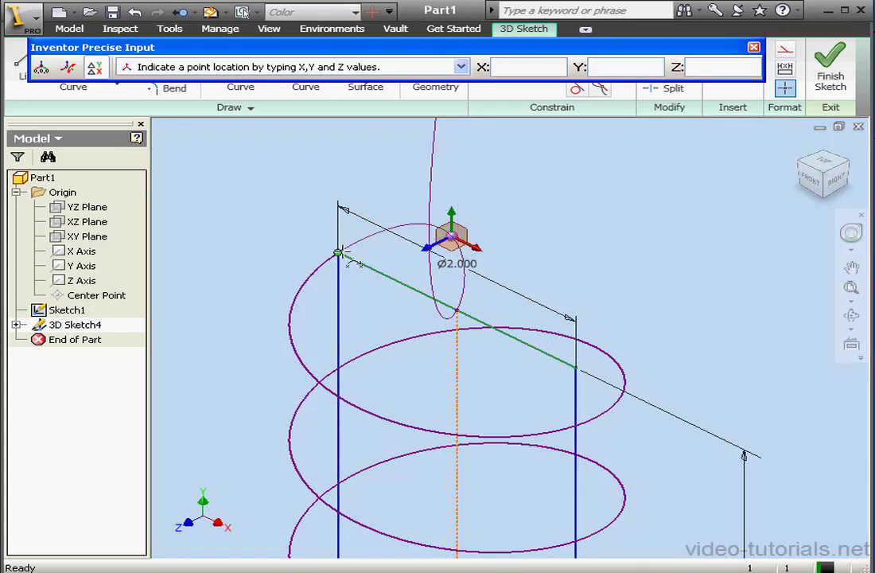
{"action": "left_click", "coordinate": [338, 253]}
{"action": "right_click", "coordinate": [378, 207]}
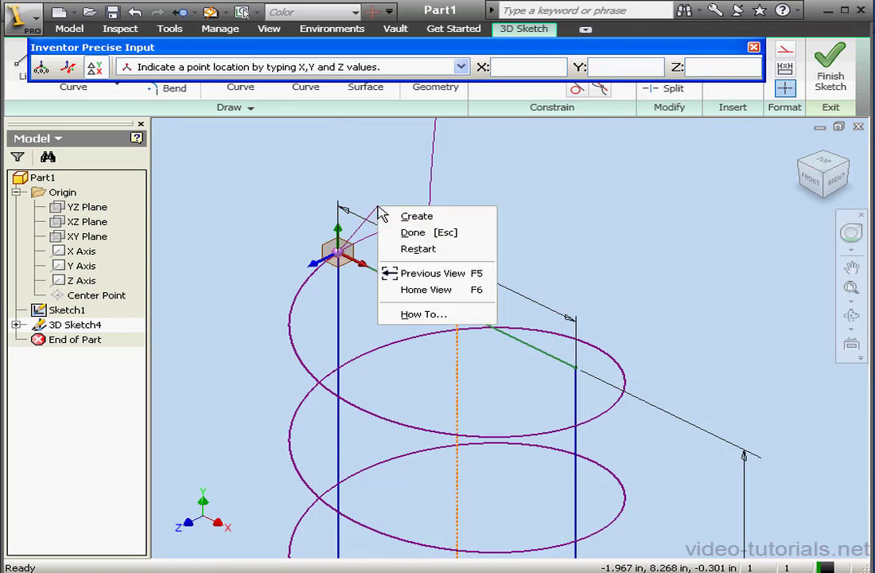
{"action": "left_click", "coordinate": [414, 216]}
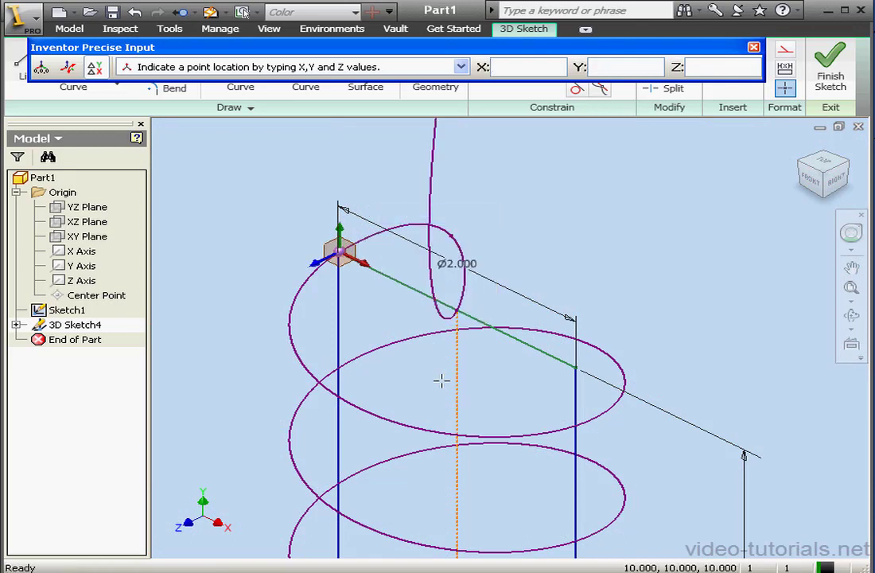
Draw a bottom 3D spline from the arc end below the helix, with Y set to 0, to the base line's endpoint.
{"action": "mouse_move", "coordinate": [442, 381]}
{"action": "middle_mouse_down"}
{"action": "mouse_move", "coordinate": [529, 381]}
{"action": "mouse_move", "coordinate": [529, 400]}
{"action": "mouse_move", "coordinate": [514, 348]}
{"action": "mouse_move", "coordinate": [541, 299]}
{"action": "mouse_move", "coordinate": [521, 457]}
{"action": "mouse_move", "coordinate": [507, 252]}
{"action": "middle_mouse_up"}
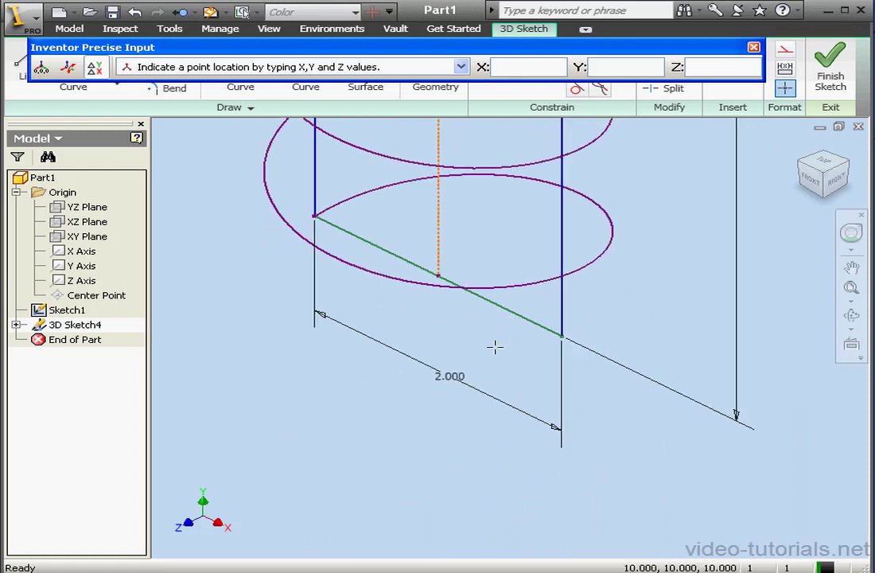
{"action": "scroll", "coordinate": [495, 347], "scroll_direction": "down", "scroll_amount": 3}
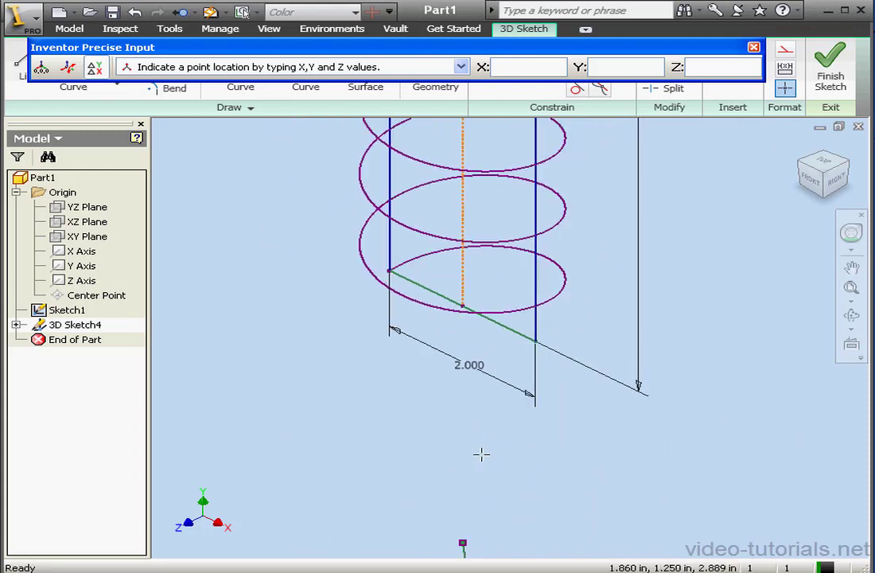
{"action": "left_click", "coordinate": [463, 543]}
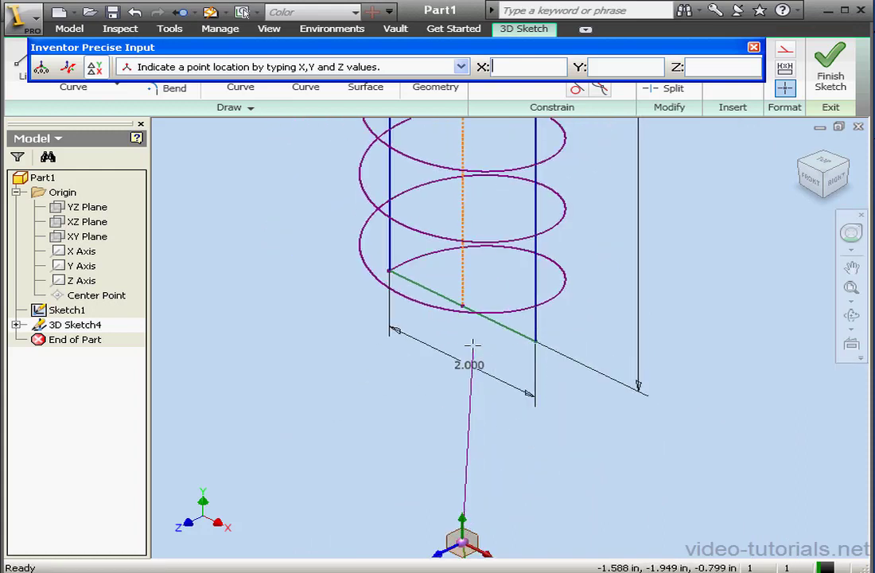
{"action": "left_click", "coordinate": [464, 308]}
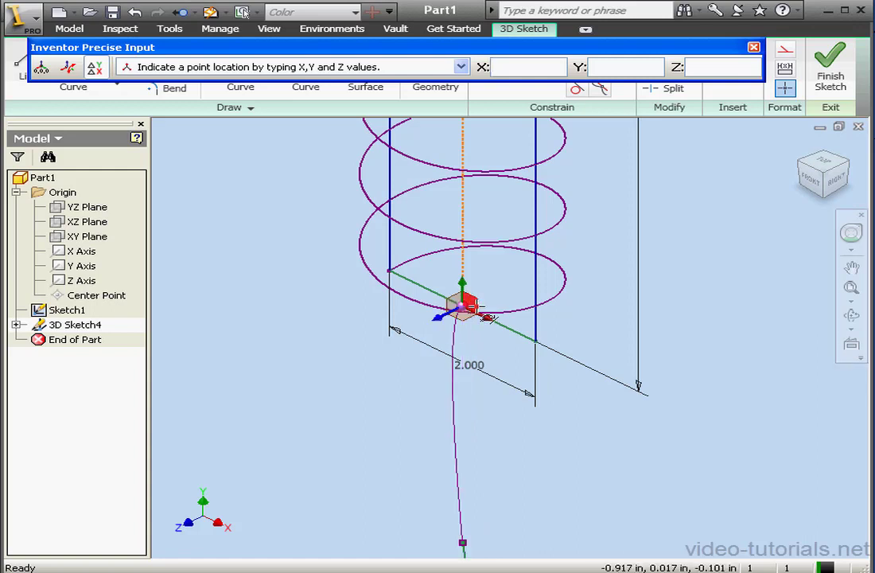
{"action": "scroll", "coordinate": [470, 308], "scroll_direction": "up", "scroll_amount": 3}
{"action": "scroll", "coordinate": [475, 307], "scroll_direction": "up", "scroll_amount": 3}
{"action": "mouse_move", "coordinate": [392, 305]}
{"action": "middle_mouse_down"}
{"action": "mouse_move", "coordinate": [580, 373]}
{"action": "mouse_move", "coordinate": [587, 363]}
{"action": "middle_mouse_up"}
{"action": "key", "text": "Tab"}
{"action": "type", "text": "0"}
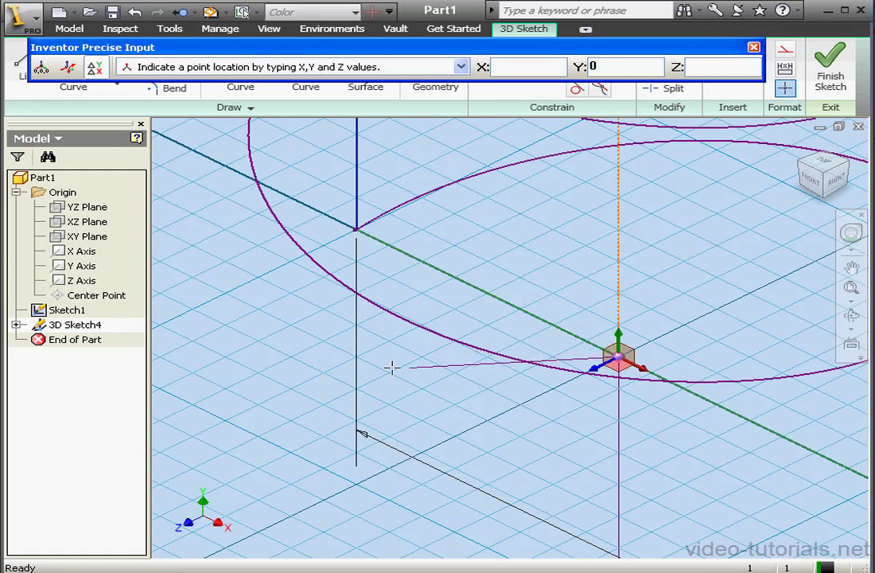
{"action": "left_click", "coordinate": [356, 355]}
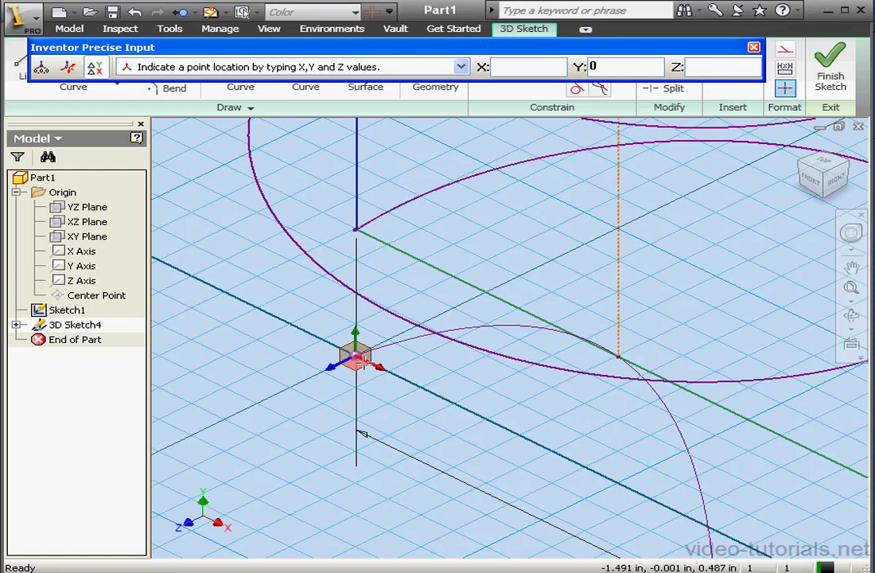
{"action": "key", "text": "Escape"}
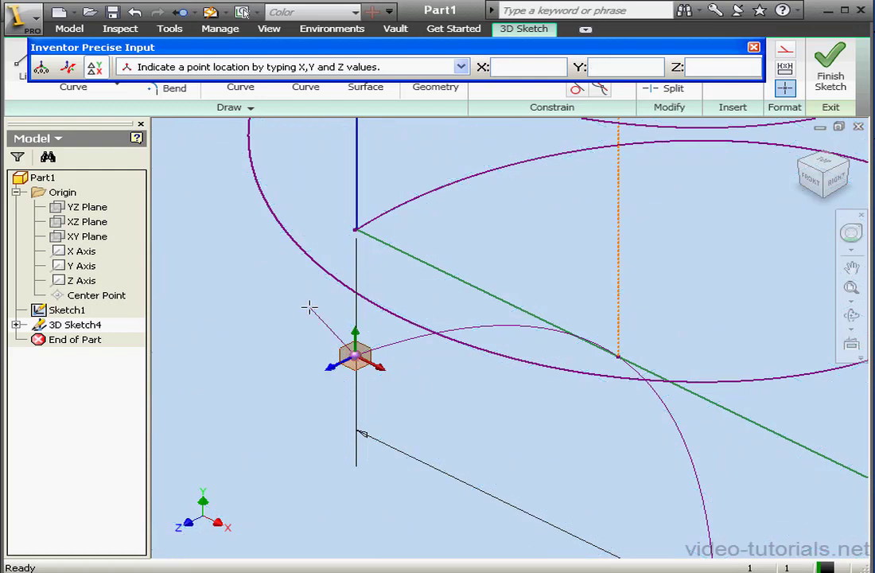
{"action": "left_click", "coordinate": [354, 230]}
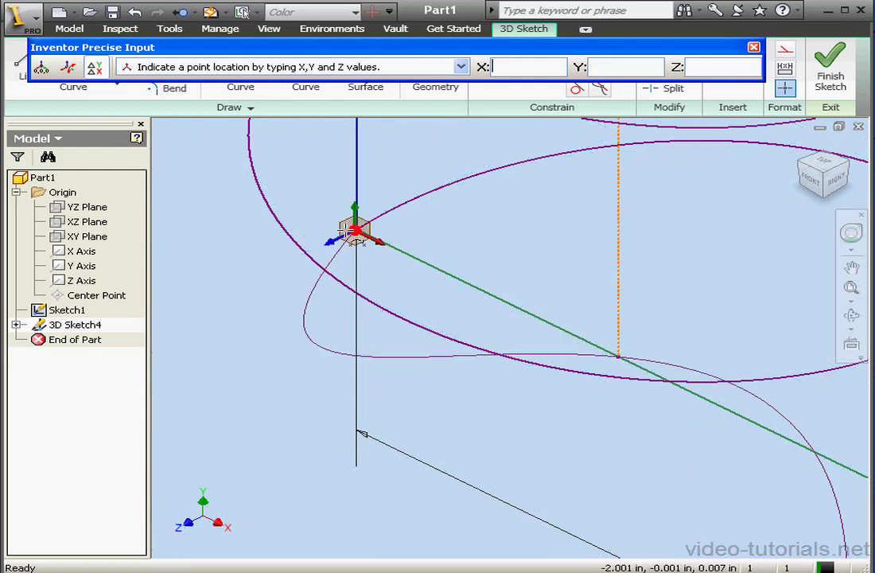
{"action": "right_click", "coordinate": [315, 219]}
{"action": "left_click", "coordinate": [336, 229]}
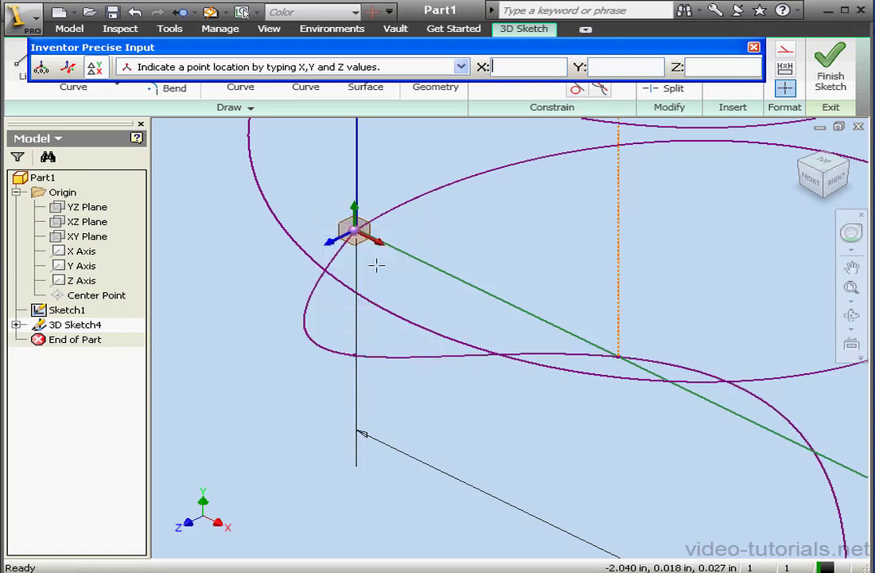
Exit the 3D spline command with both connectors in place.
{"action": "middle_click_drag", "start_coordinate": [375, 263], "coordinate": [423, 360], "text": "shift"}
{"action": "scroll", "coordinate": [414, 275], "scroll_direction": "down", "scroll_amount": 6}
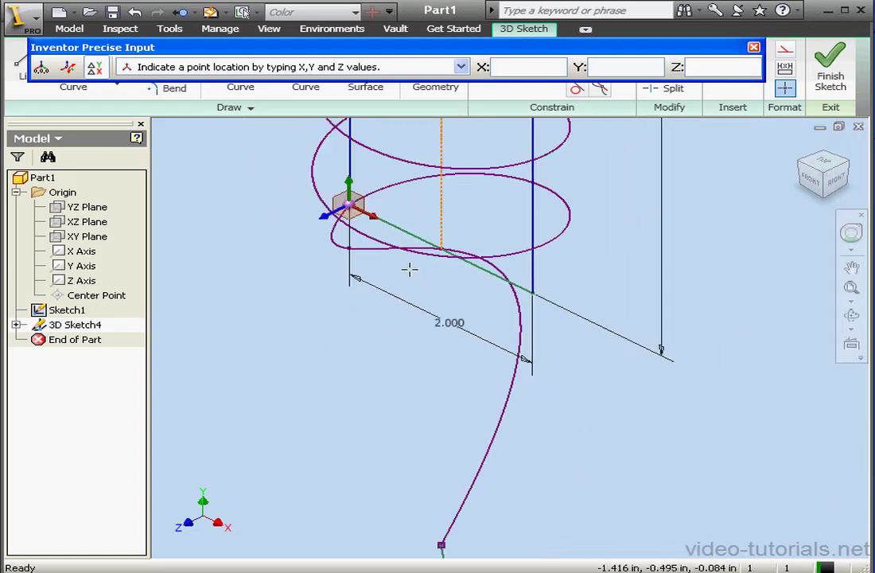
{"action": "right_click", "coordinate": [380, 306]}
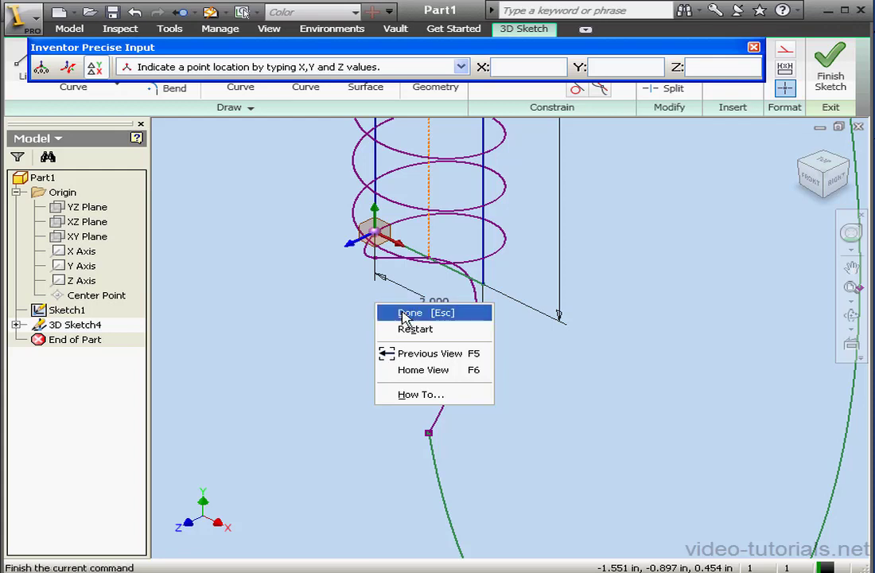
{"action": "left_click", "coordinate": [401, 314]}
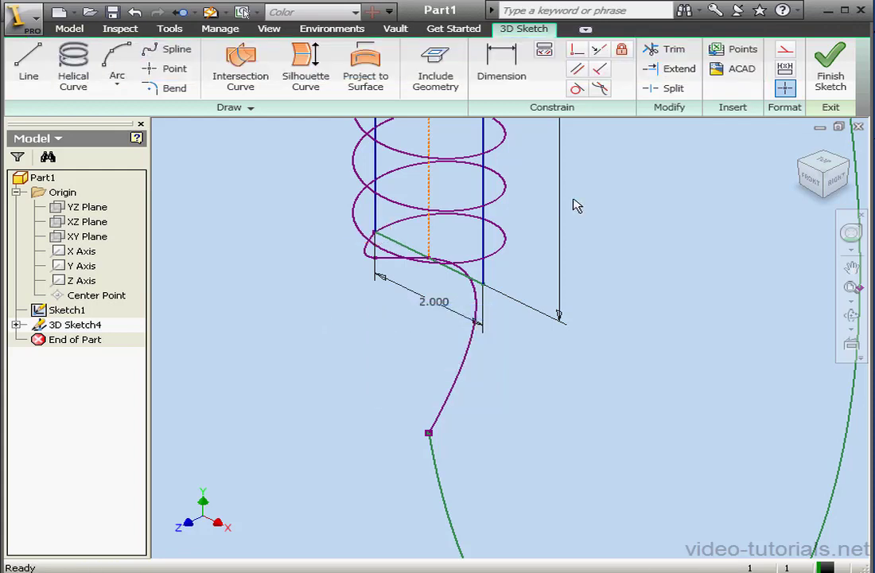
Smooth (G2) the bottom spline into both the green arc and the helix.
{"action": "left_click", "coordinate": [577, 88]}
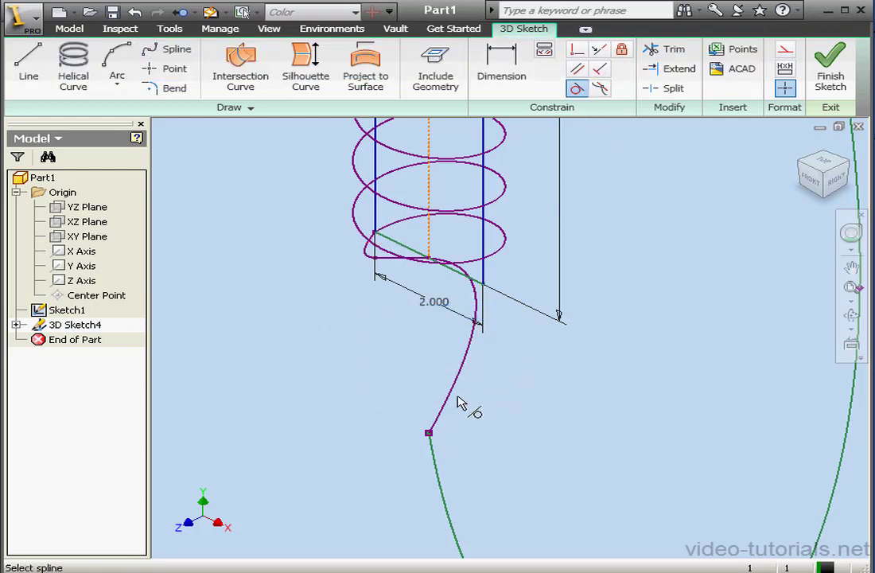
{"action": "left_click", "coordinate": [456, 403]}
{"action": "left_click", "coordinate": [443, 525]}
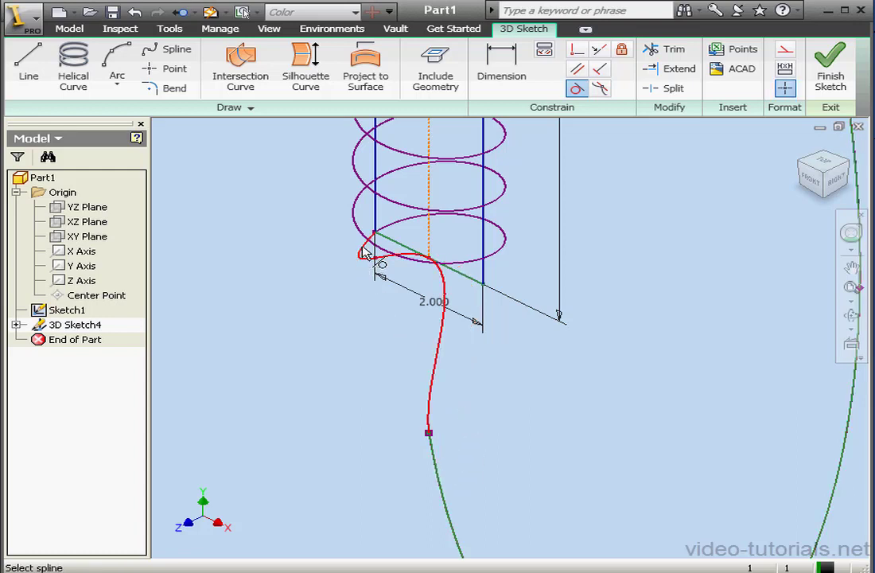
{"action": "left_click", "coordinate": [392, 225]}
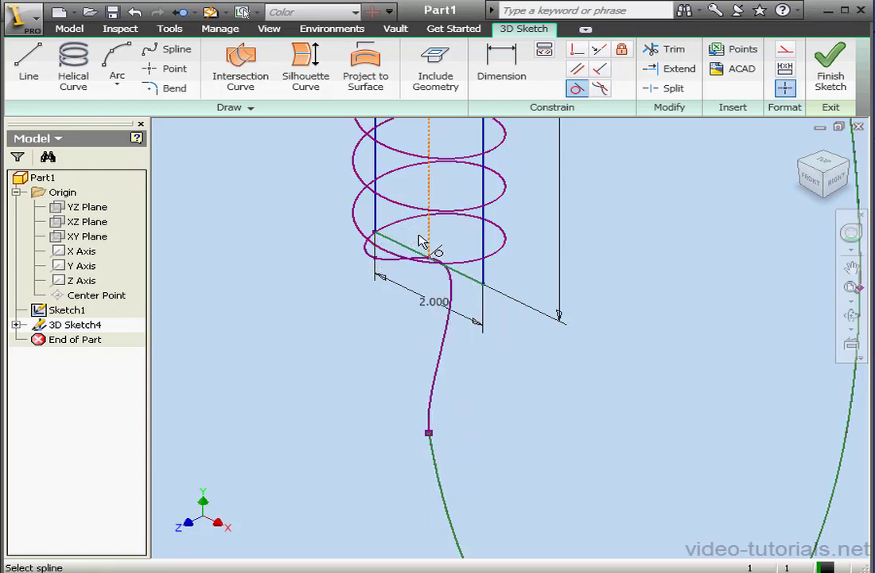
Smooth (G2) the top spline into both the green arc and the helix.
{"action": "middle_click_drag", "start_coordinate": [555, 204], "coordinate": [486, 306]}
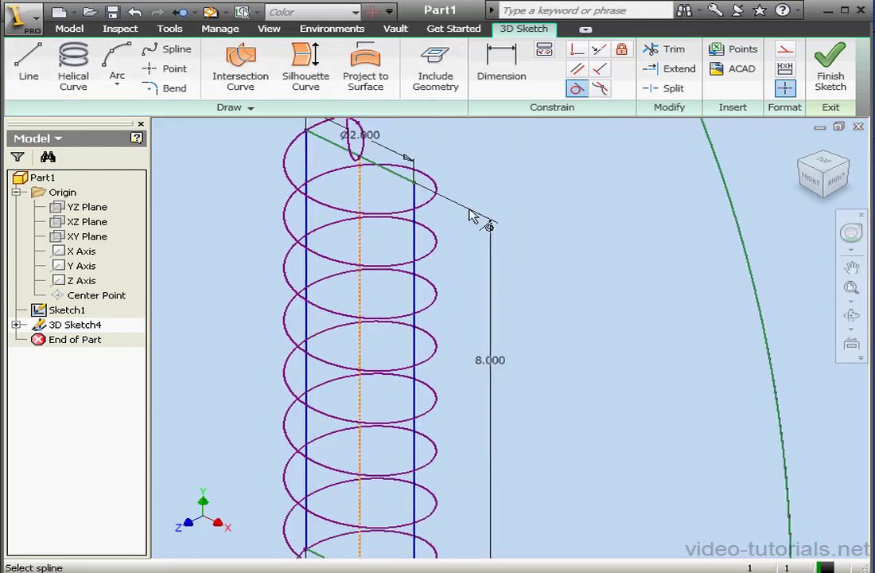
{"action": "middle_click_drag", "start_coordinate": [490, 176], "coordinate": [466, 316]}
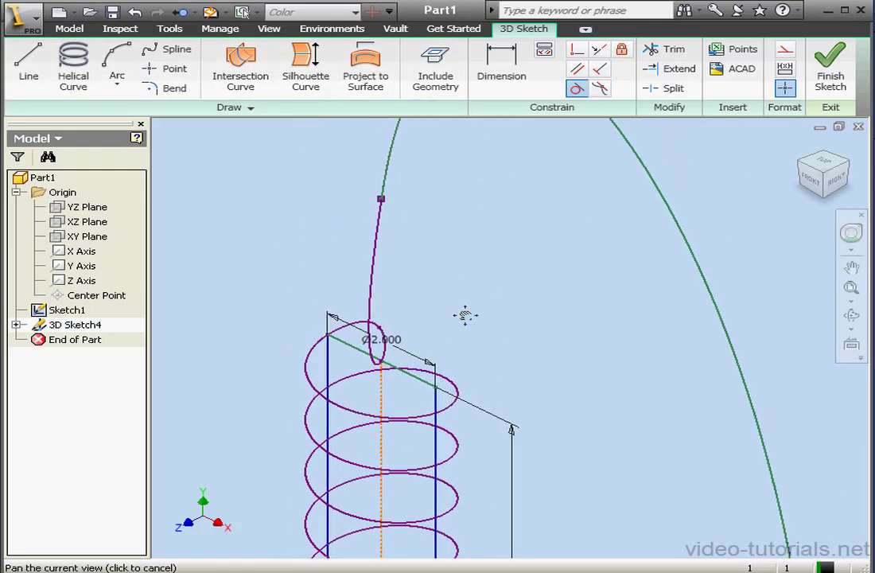
{"action": "left_click", "coordinate": [385, 254]}
{"action": "left_click", "coordinate": [390, 189]}
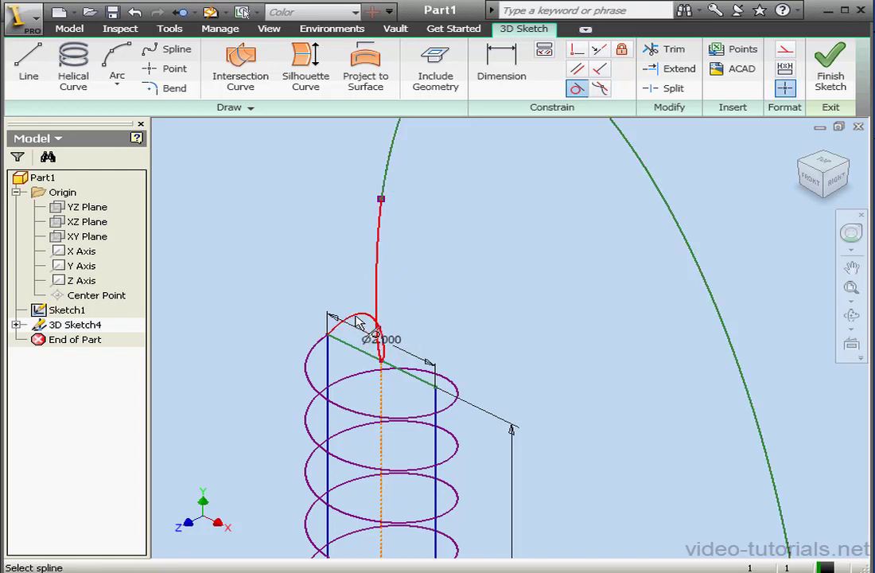
{"action": "left_click", "coordinate": [317, 358]}
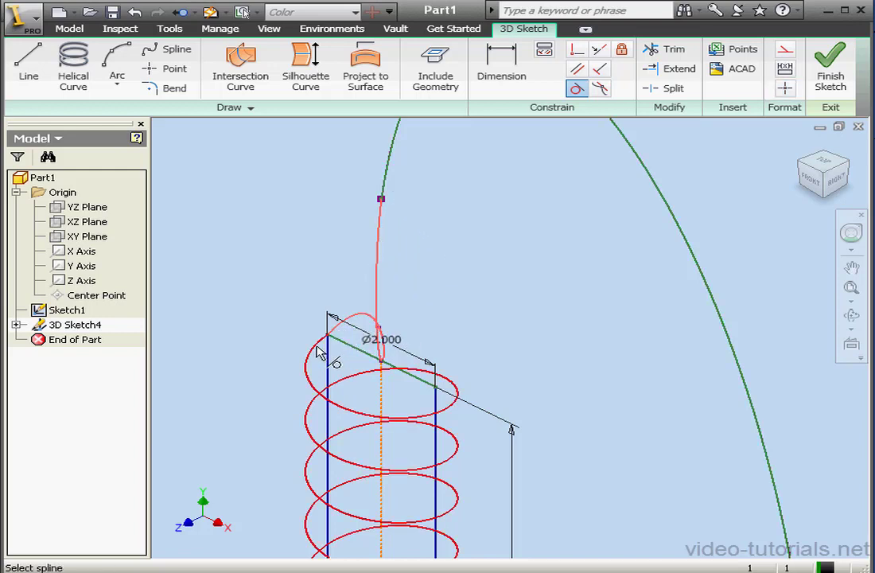
Finish 3D Sketch4 with the whole closed path framed in view.
{"action": "scroll", "coordinate": [488, 318], "scroll_direction": "up", "scroll_amount": 5}
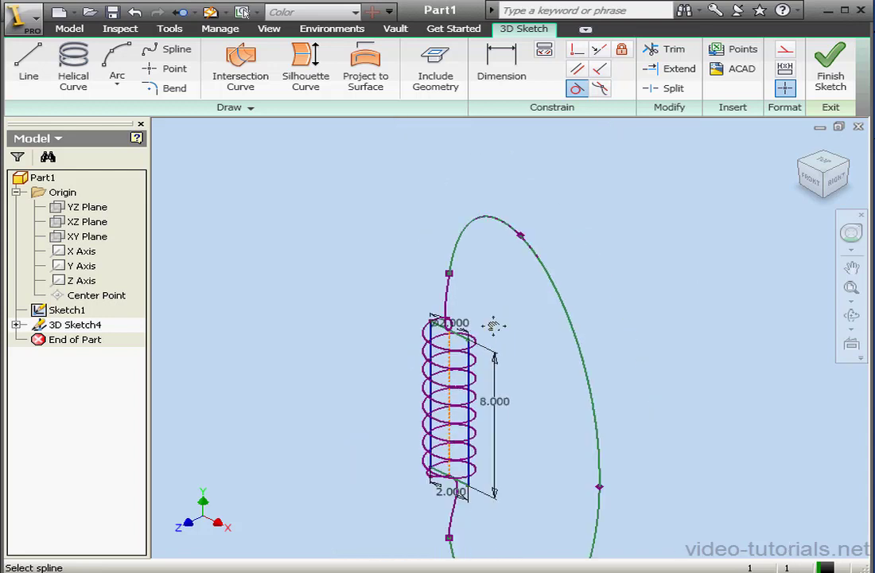
{"action": "middle_click_drag", "start_coordinate": [493, 325], "coordinate": [444, 241]}
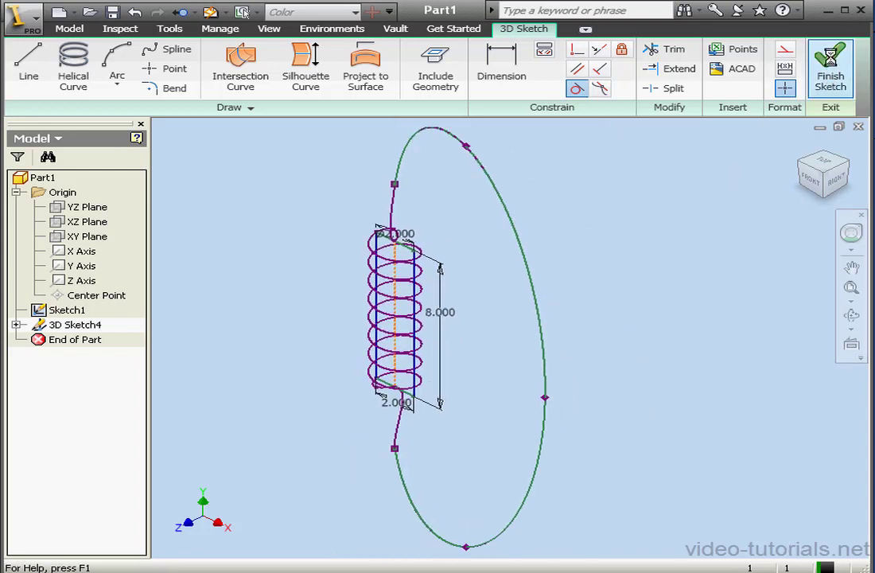
{"action": "left_click", "coordinate": [831, 64]}
{"action": "scroll", "coordinate": [433, 227], "scroll_direction": "down", "scroll_amount": 4}
{"action": "mouse_move", "coordinate": [416, 225]}
{"action": "middle_mouse_down"}
{"action": "mouse_move", "coordinate": [415, 323]}
{"action": "mouse_move", "coordinate": [455, 330]}
{"action": "middle_mouse_up"}
Create Work Plane3 normal to the closed path where the top connector meets the green spline.
{"action": "left_click", "coordinate": [493, 65]}
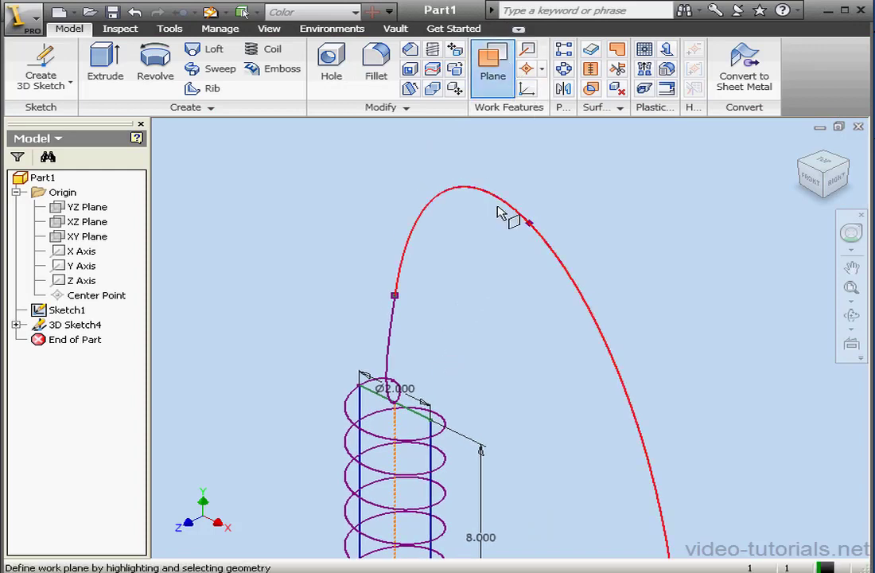
{"action": "left_click", "coordinate": [498, 208]}
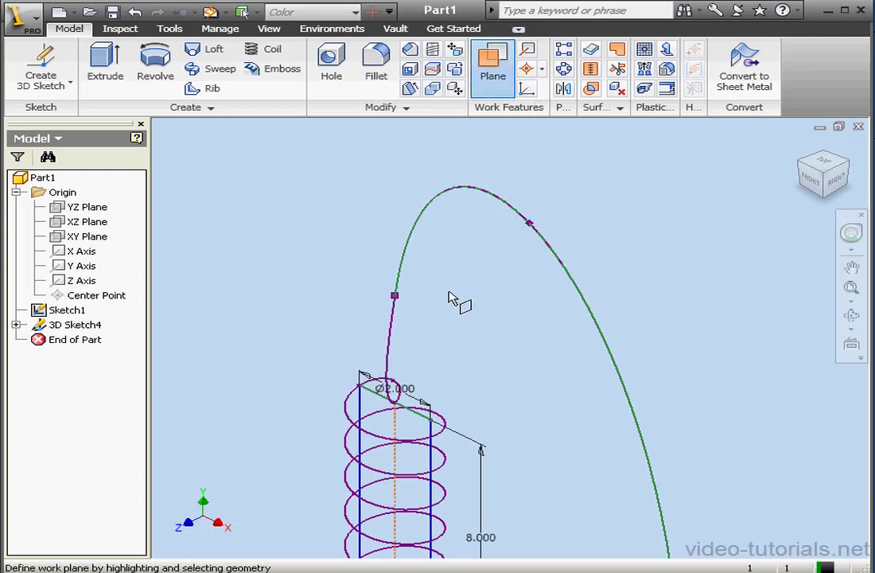
{"action": "left_click", "coordinate": [396, 297]}
{"action": "scroll", "coordinate": [444, 314], "scroll_direction": "up", "scroll_amount": 3}
{"action": "scroll", "coordinate": [444, 314], "scroll_direction": "up", "scroll_amount": 2}
{"action": "middle_click_drag", "start_coordinate": [375, 295], "coordinate": [527, 331]}
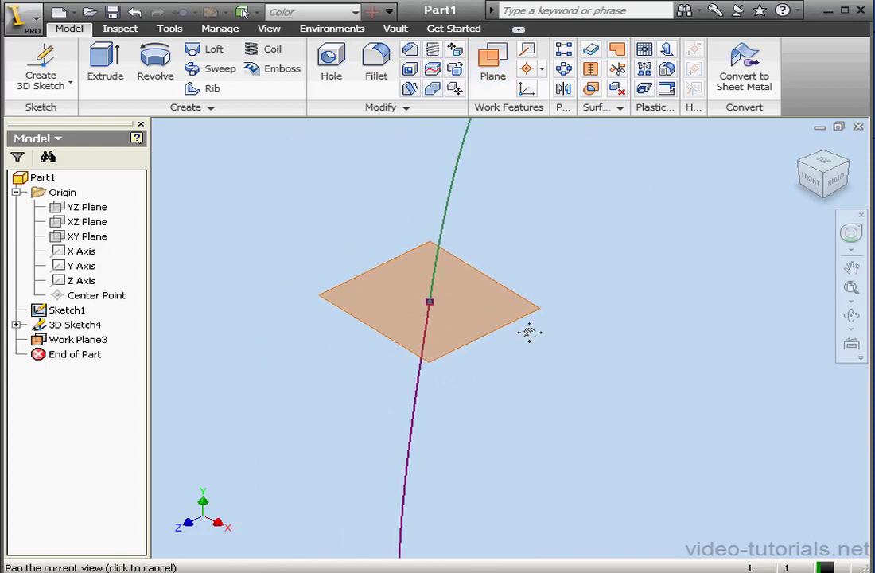
{"action": "left_click", "coordinate": [70, 83]}
{"action": "left_click", "coordinate": [79, 119]}
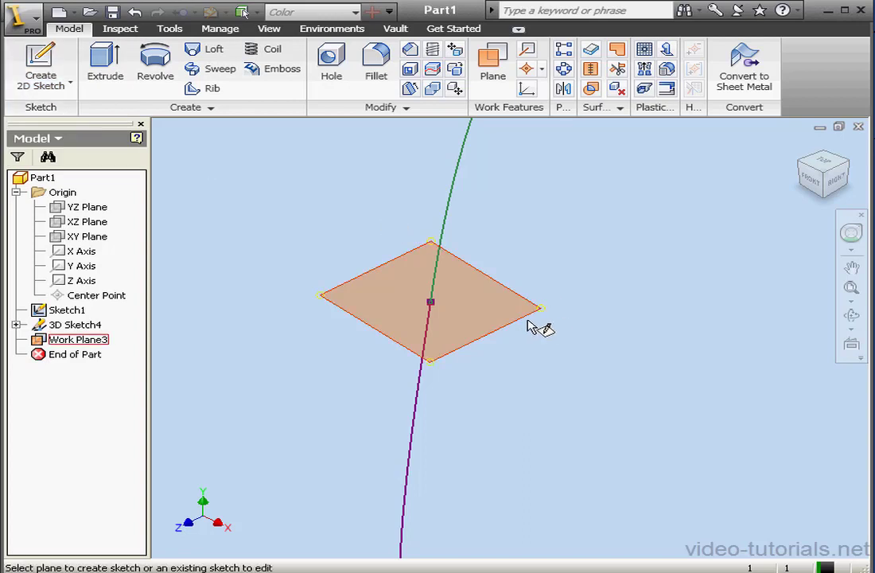
Sketch on Work Plane3, project the path point, and draw a circle centred on it.
{"action": "left_click", "coordinate": [481, 282]}
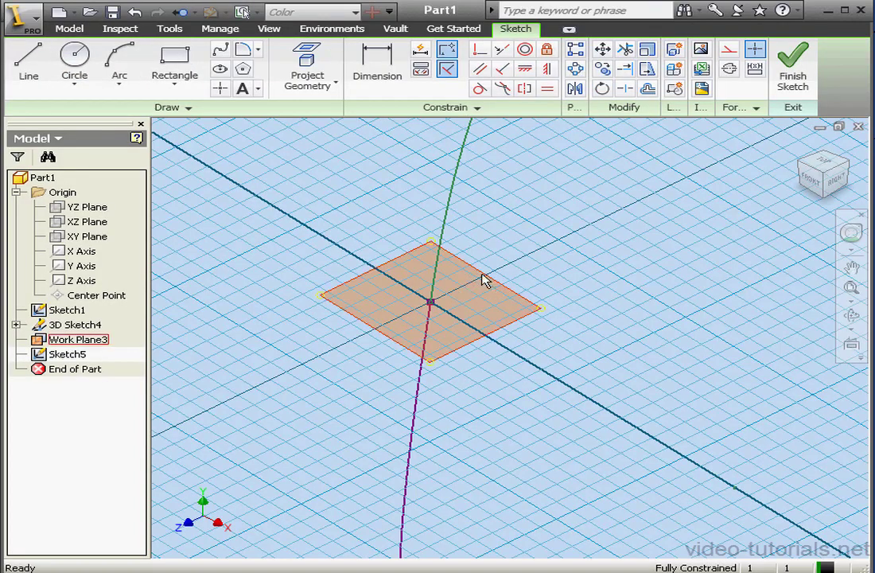
{"action": "left_click", "coordinate": [307, 76]}
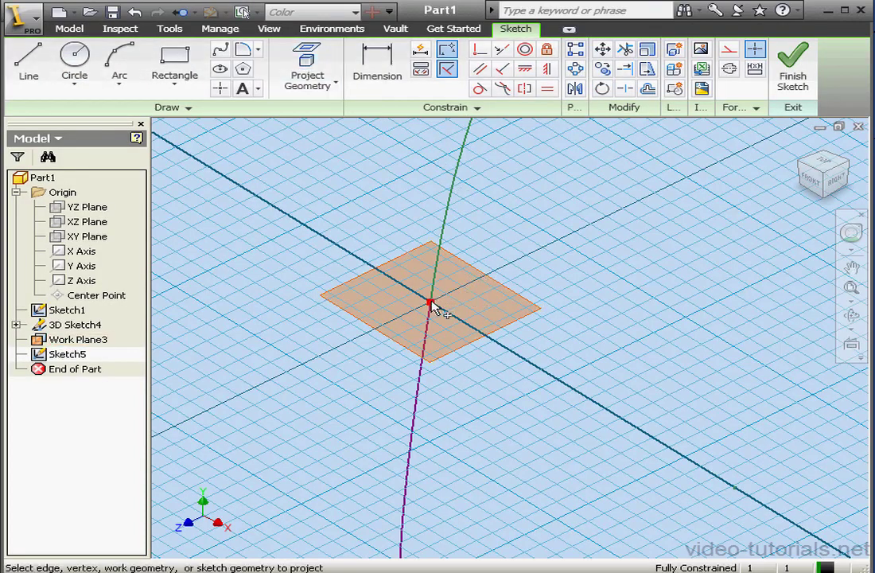
{"action": "left_click", "coordinate": [74, 60]}
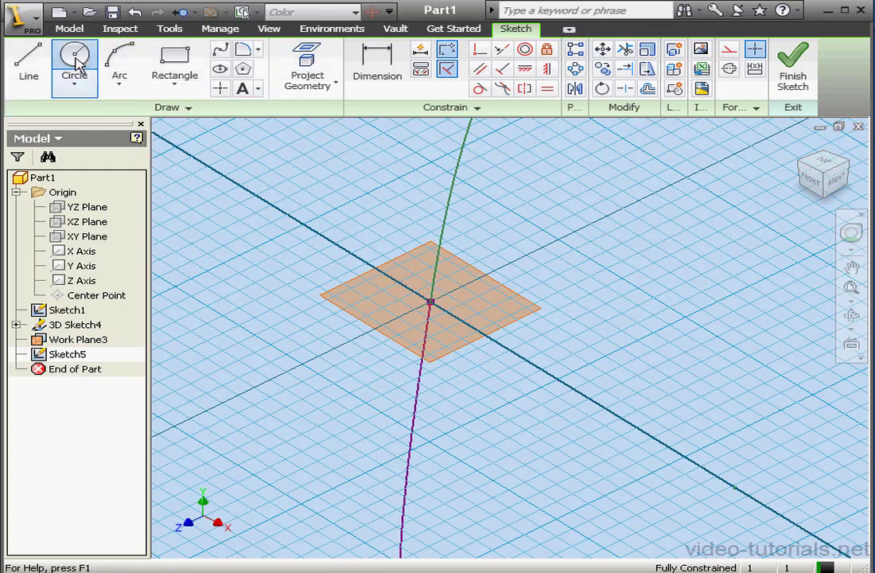
{"action": "left_click", "coordinate": [432, 301]}
{"action": "left_click", "coordinate": [407, 286]}
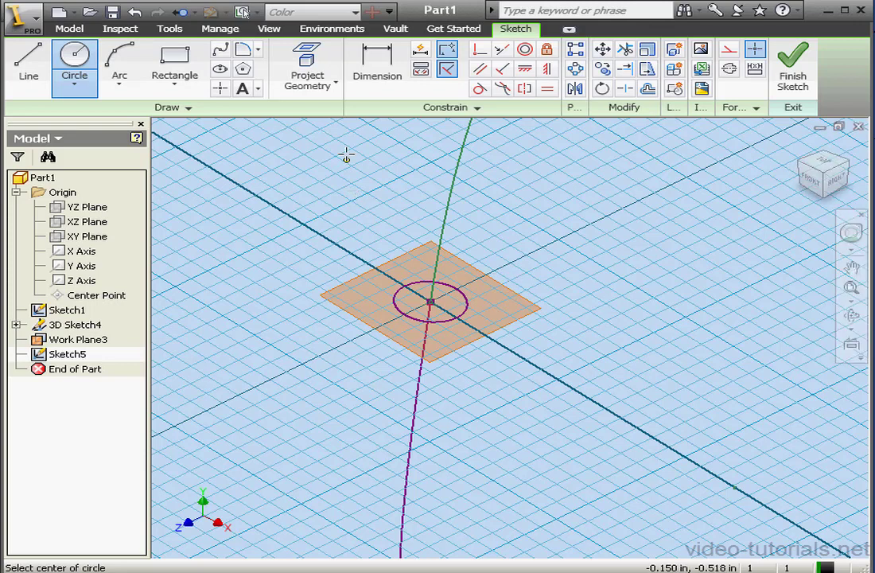
Dimension the circle to 0.5 in diameter and finish the sketch.
{"action": "left_click", "coordinate": [372, 62]}
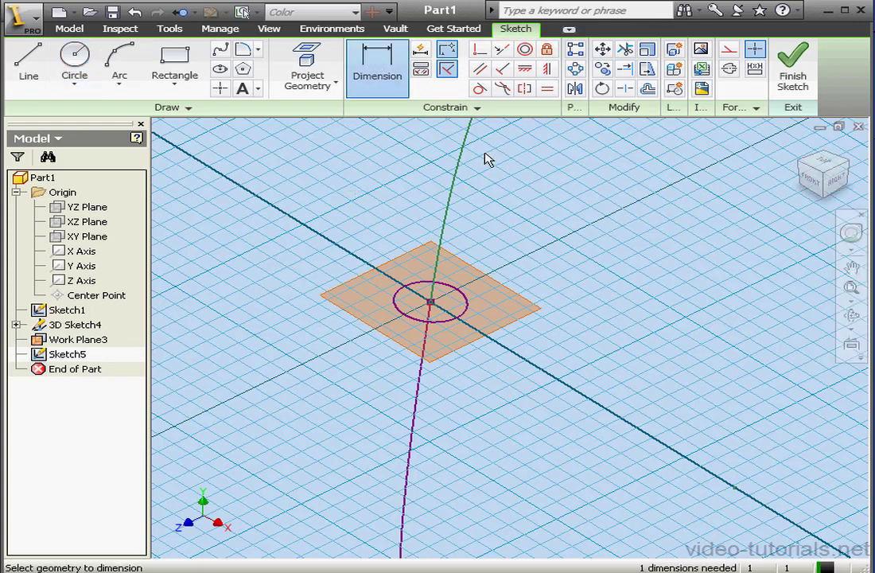
{"action": "left_click", "coordinate": [481, 317]}
{"action": "left_click", "coordinate": [553, 290]}
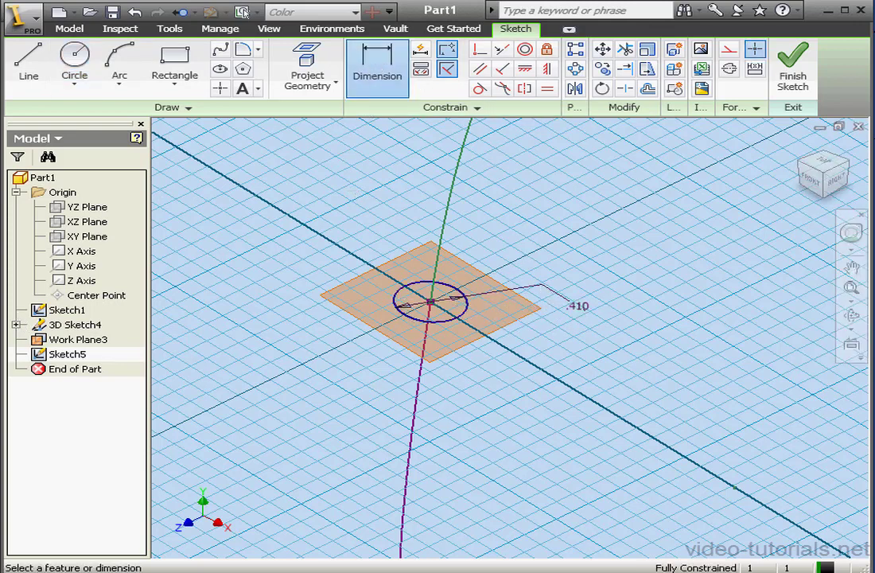
{"action": "left_click_drag", "start_coordinate": [712, 245], "coordinate": [649, 265]}
{"action": "left_click", "coordinate": [708, 262]}
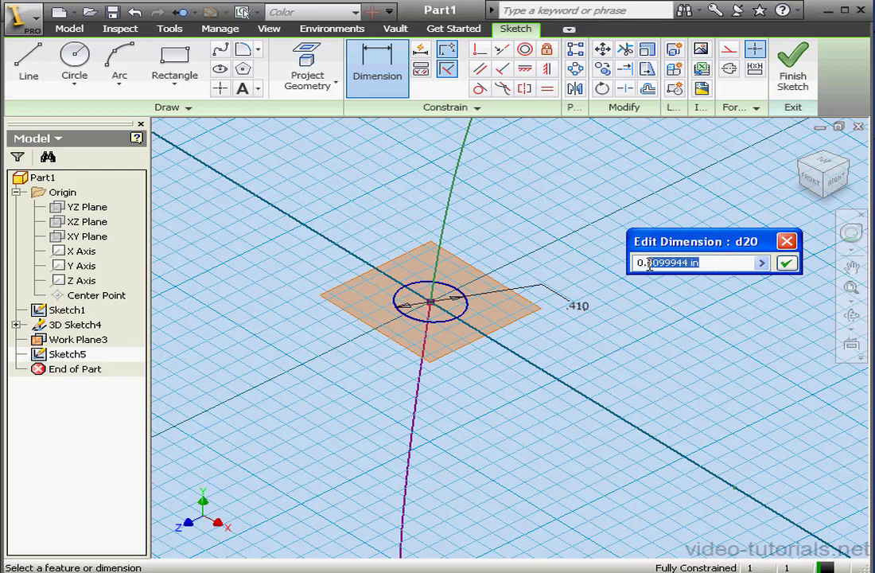
{"action": "type", "text": "5"}
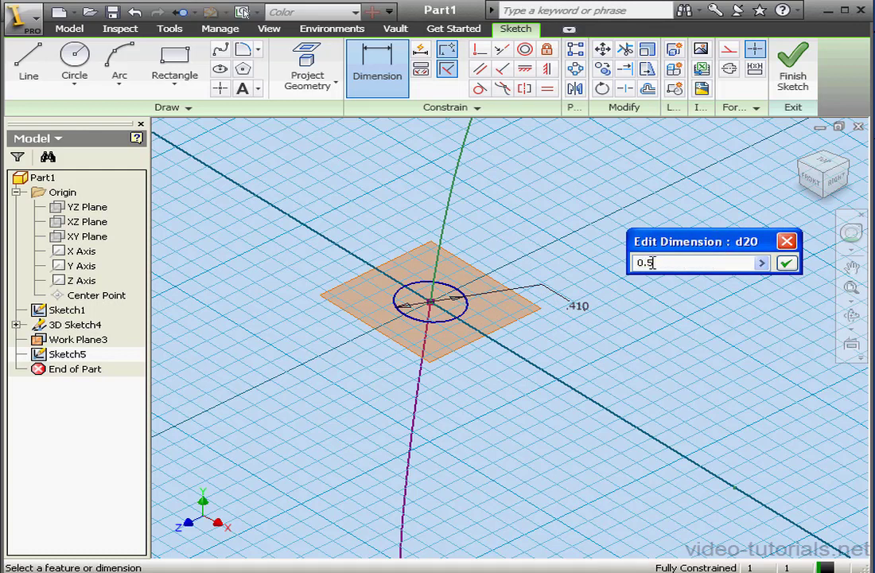
{"action": "left_click", "coordinate": [787, 263]}
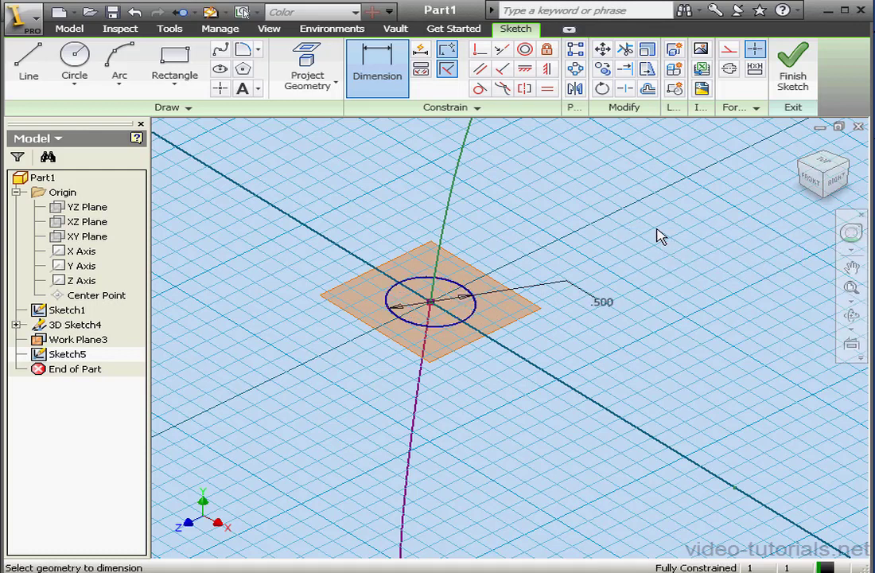
{"action": "left_click", "coordinate": [793, 65]}
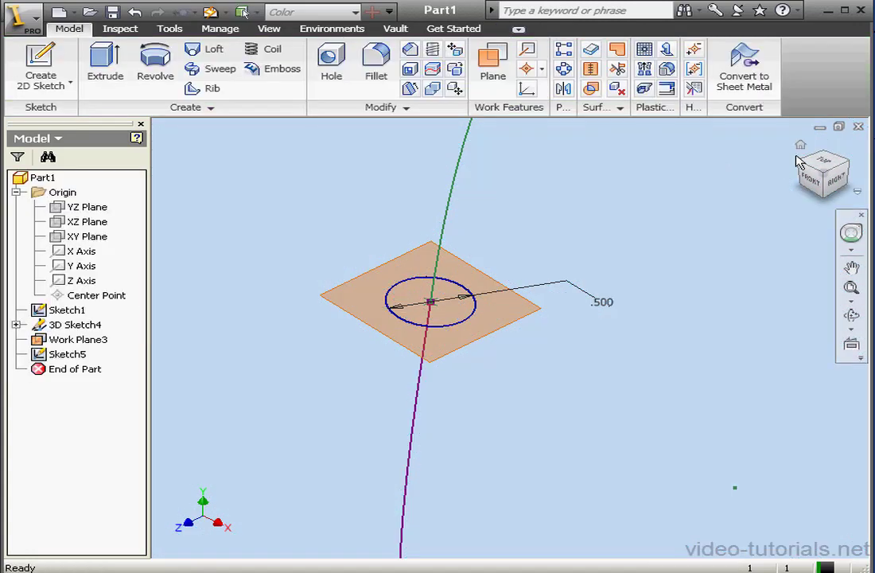
{"action": "left_click", "coordinate": [801, 145]}
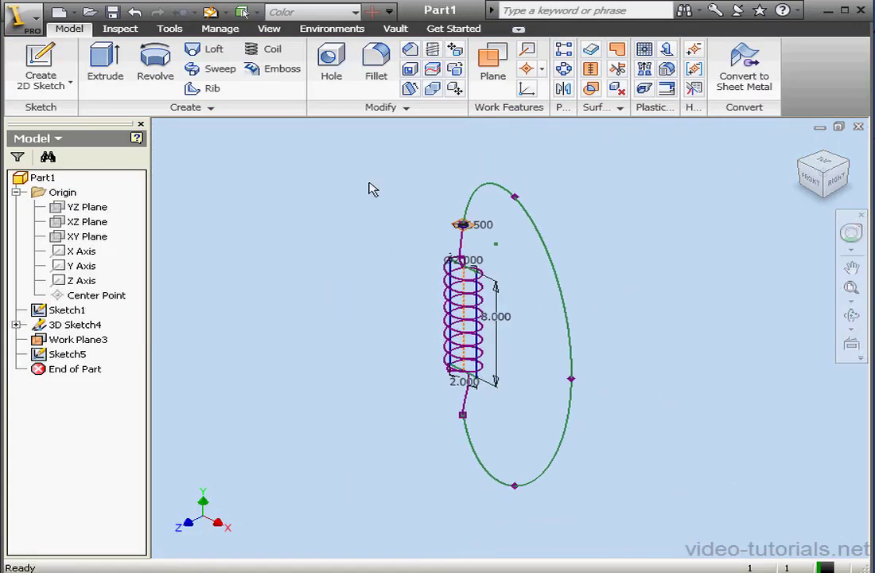
{"action": "left_click", "coordinate": [209, 70]}
{"action": "scroll", "coordinate": [438, 235], "scroll_direction": "up", "scroll_amount": 5}
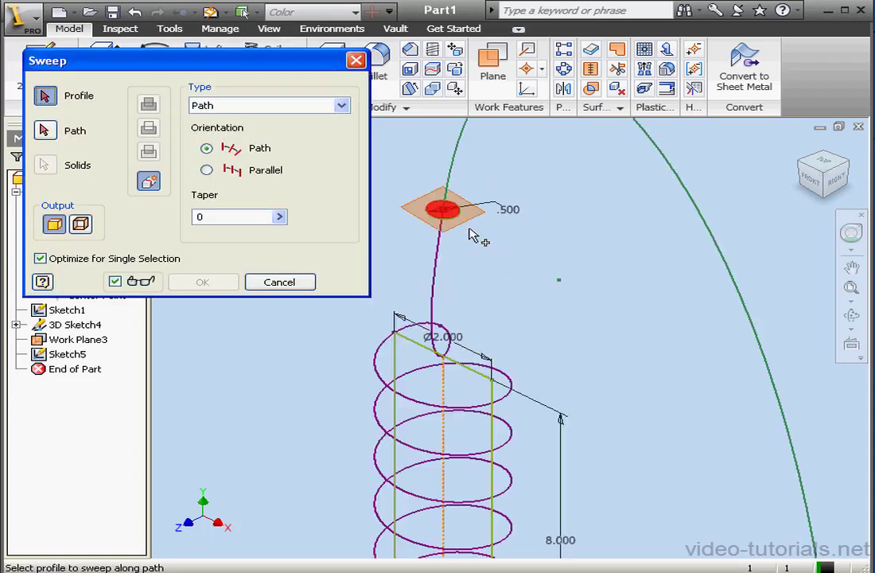
{"action": "left_click", "coordinate": [427, 205]}
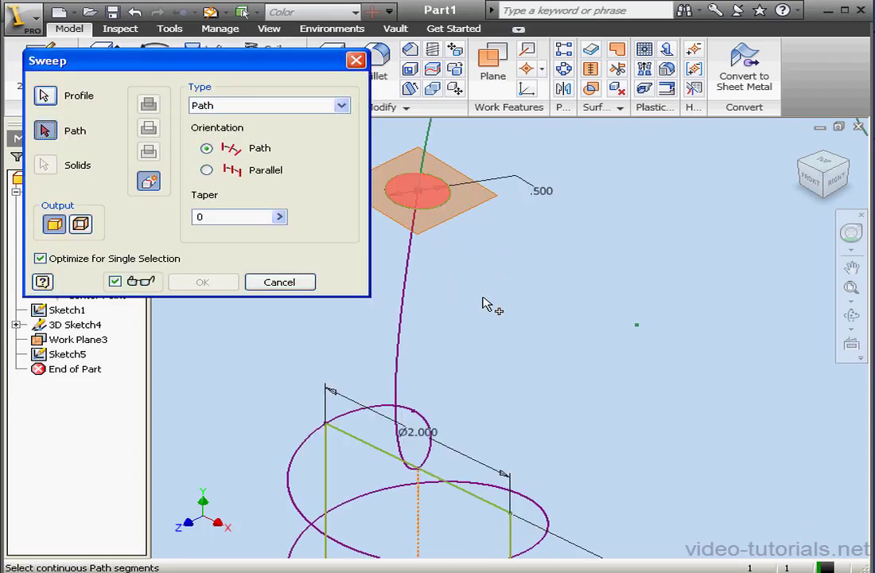
{"action": "scroll", "coordinate": [487, 305], "scroll_direction": "down", "scroll_amount": 5}
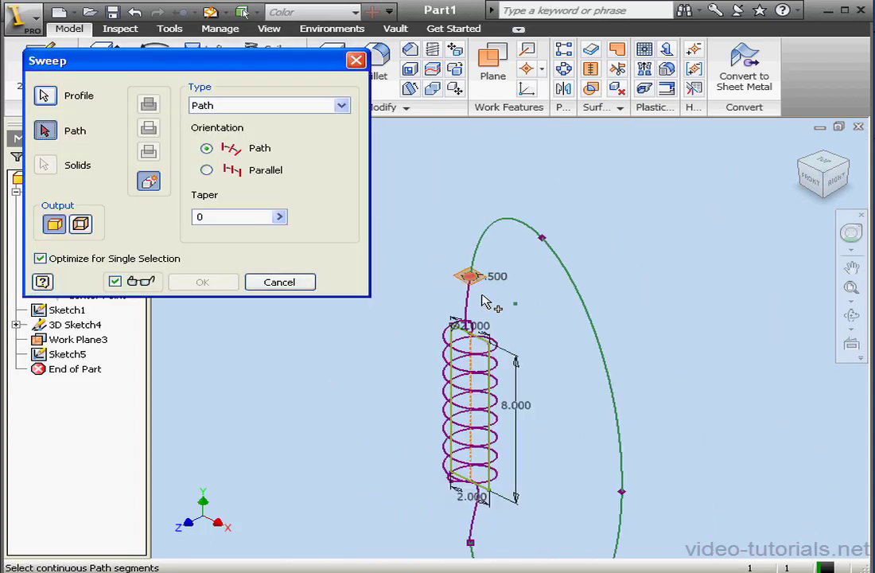
{"action": "left_click", "coordinate": [491, 238]}
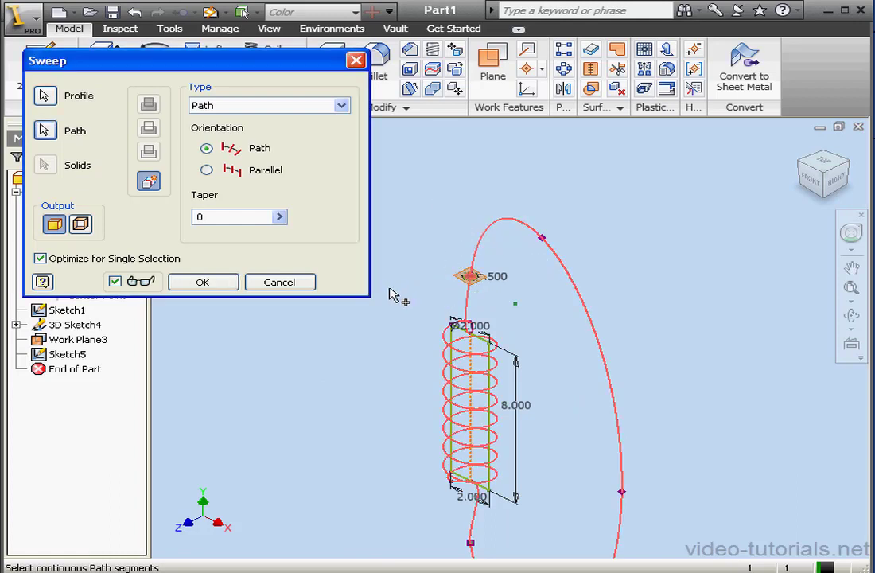
{"action": "left_click", "coordinate": [203, 281]}
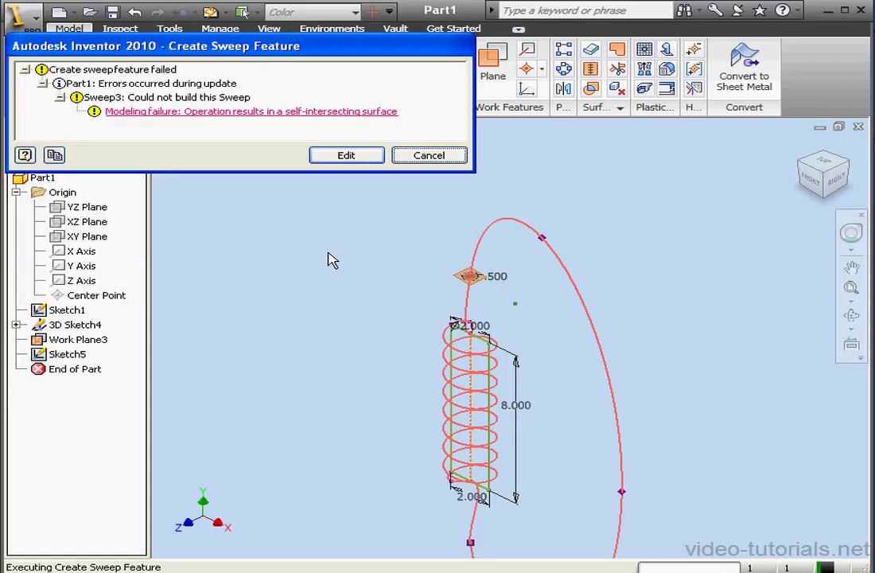
{"action": "left_click", "coordinate": [436, 157]}
{"action": "scroll", "coordinate": [494, 317], "scroll_direction": "up", "scroll_amount": 5}
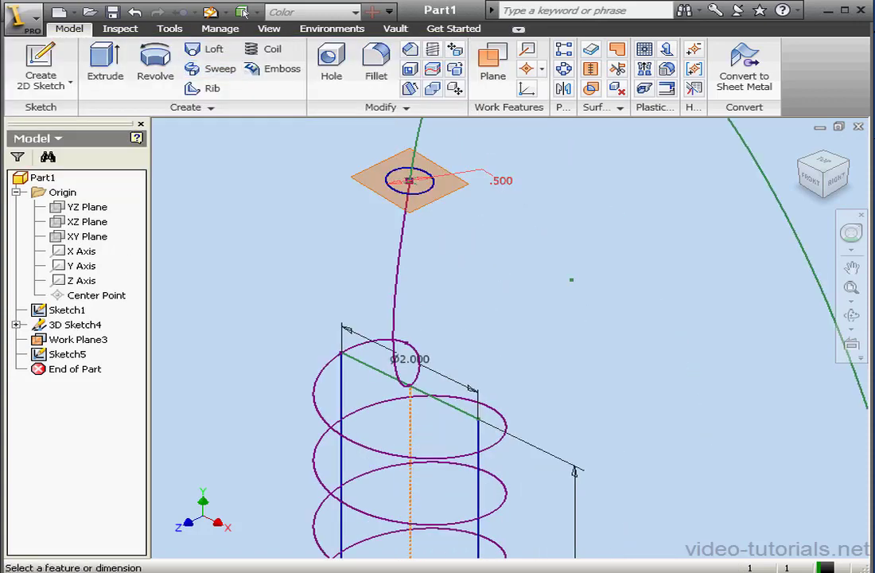
Change the profile circle's diameter dimension from 0.500 to 0.25 in.
{"action": "double_click", "coordinate": [502, 180]}
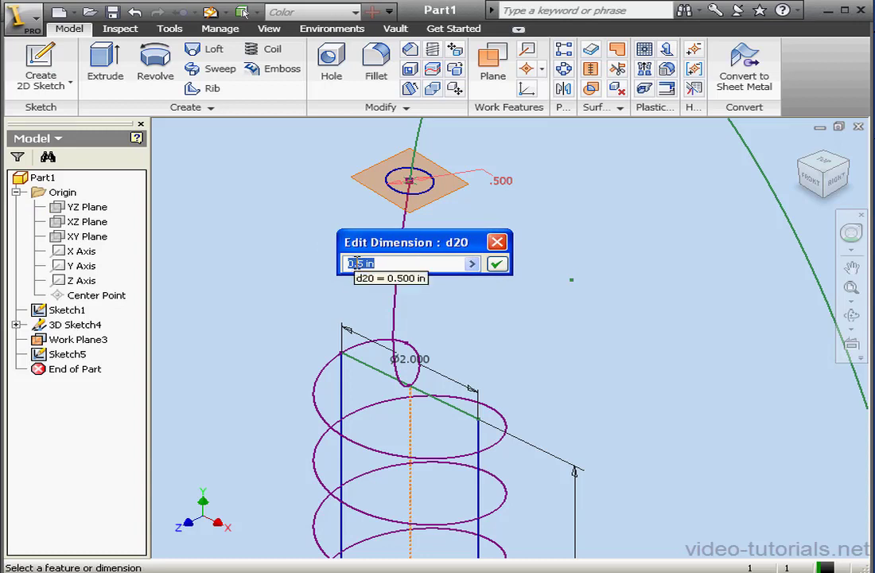
{"action": "left_click", "coordinate": [357, 264]}
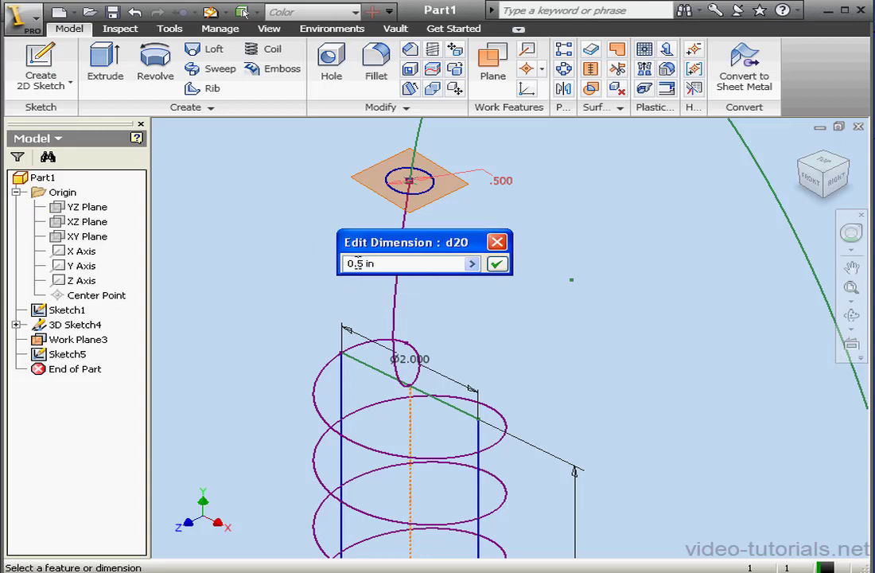
{"action": "left_click", "coordinate": [496, 265]}
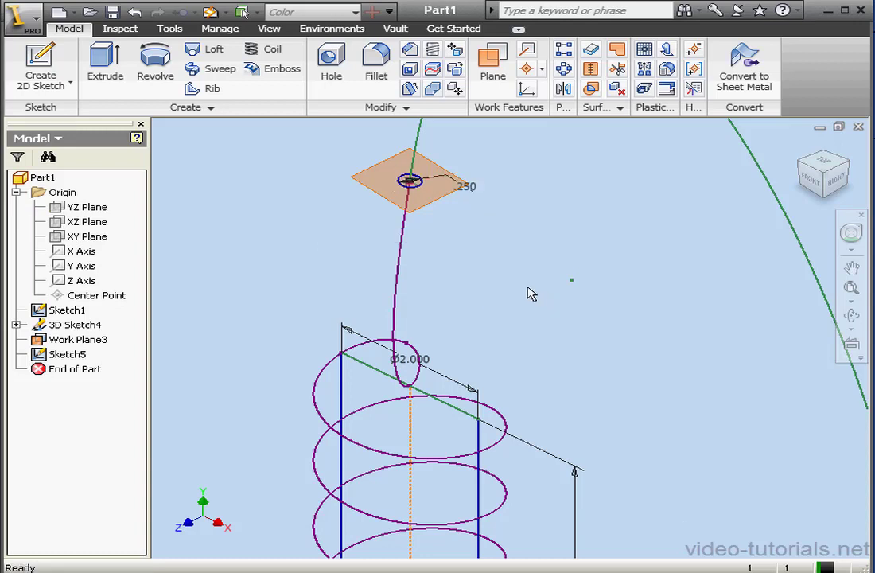
Sweep the small circle profile along the helix path.
{"action": "left_click", "coordinate": [221, 70]}
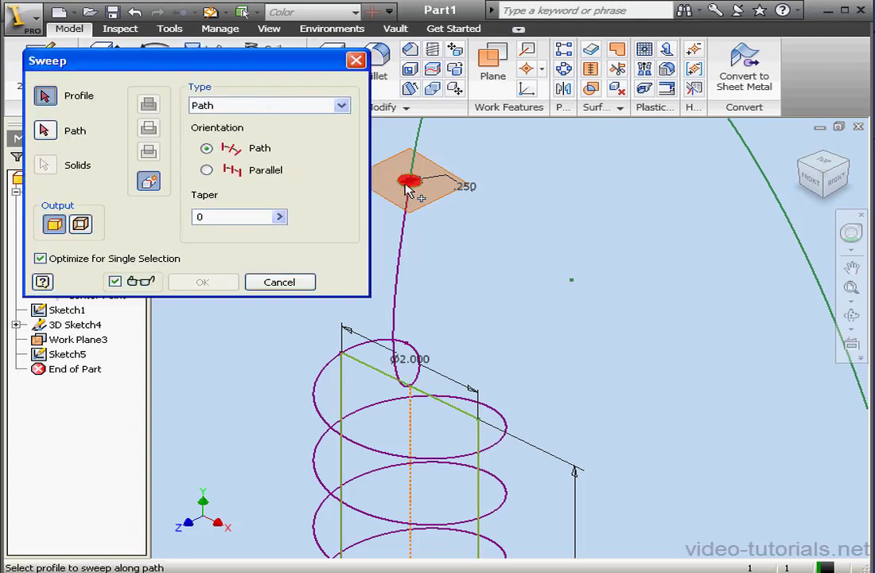
{"action": "left_click", "coordinate": [417, 188]}
{"action": "left_click", "coordinate": [401, 233]}
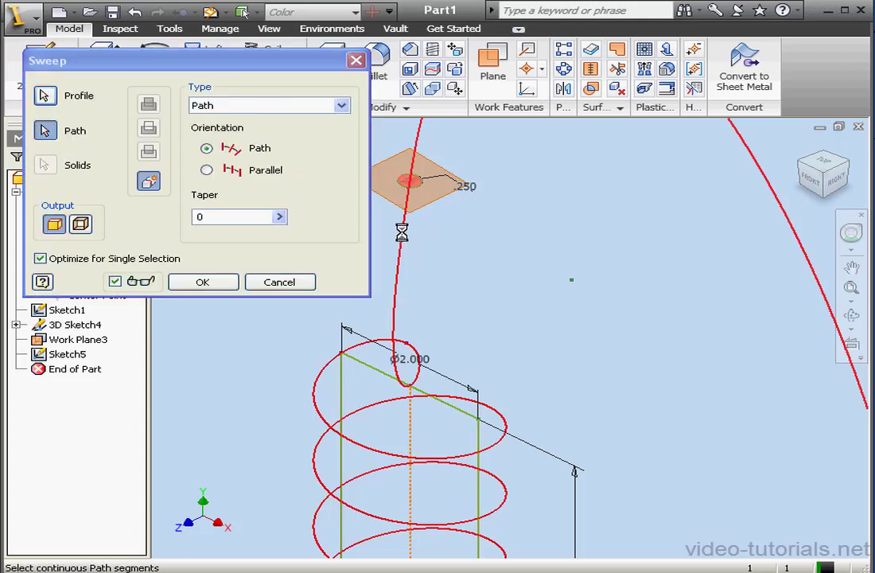